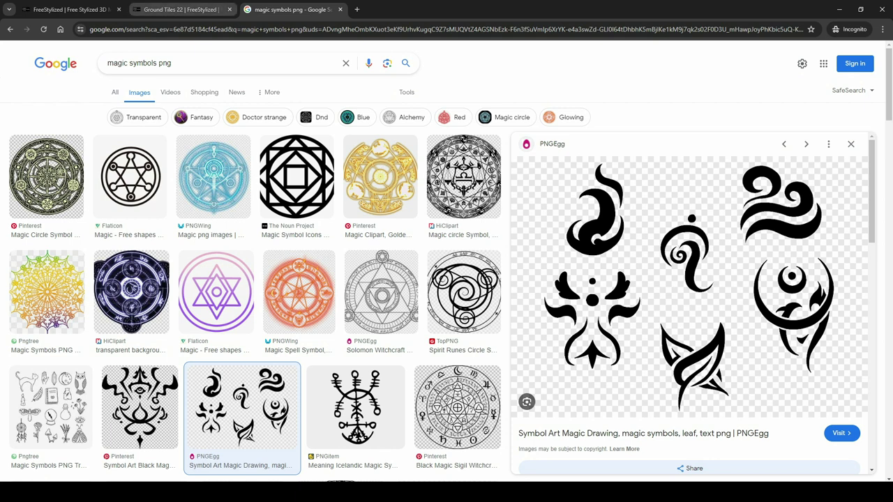
# Look over the FreeStylized home page and the Ground Tiles 22 texture page
pyautogui.click(181, 9)
pyautogui.click(73, 10)
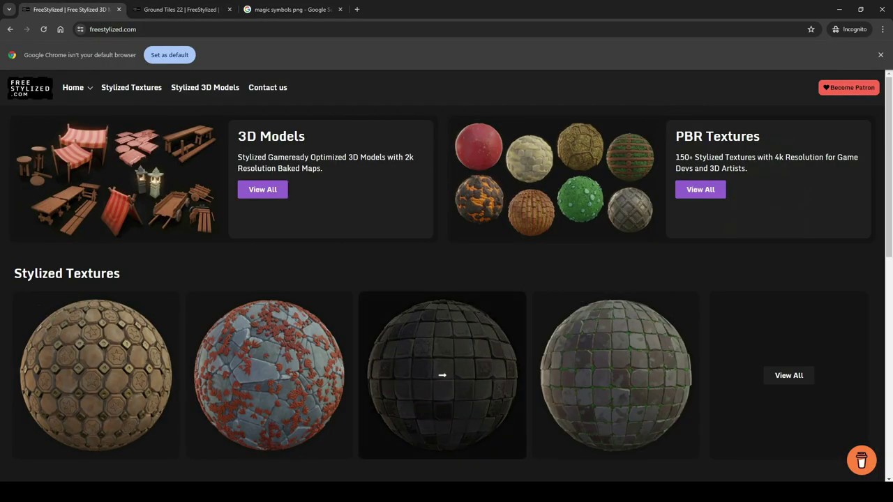
pyautogui.hotkey('ctrl', 'Tab')
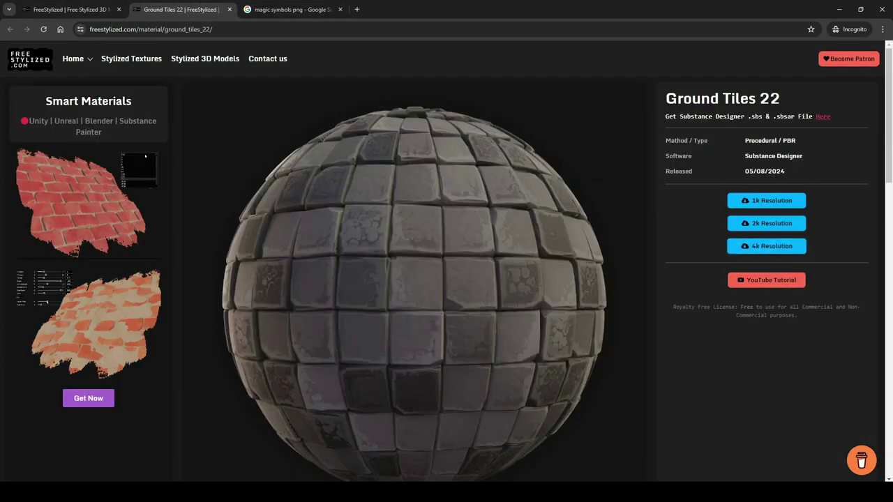
# Switch to Inkscape, shift the pink star symbol on the page and open the Trace Bitmap settings
pyautogui.hotkey('alt', 'Tab')
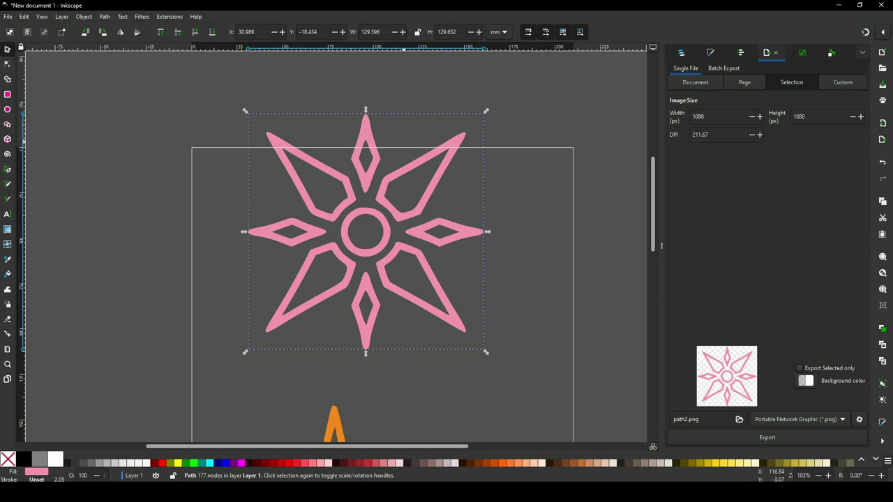
pyautogui.moveTo(380, 194); pyautogui.dragTo(360, 197)
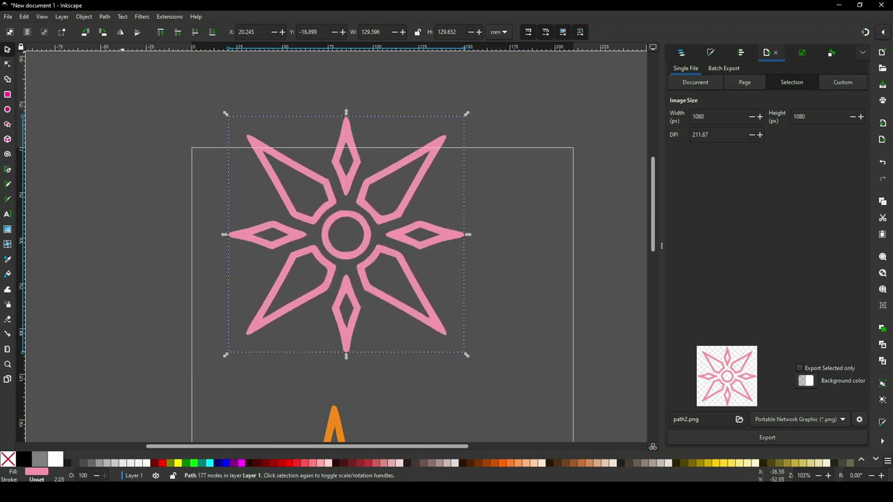
pyautogui.click(105, 17)
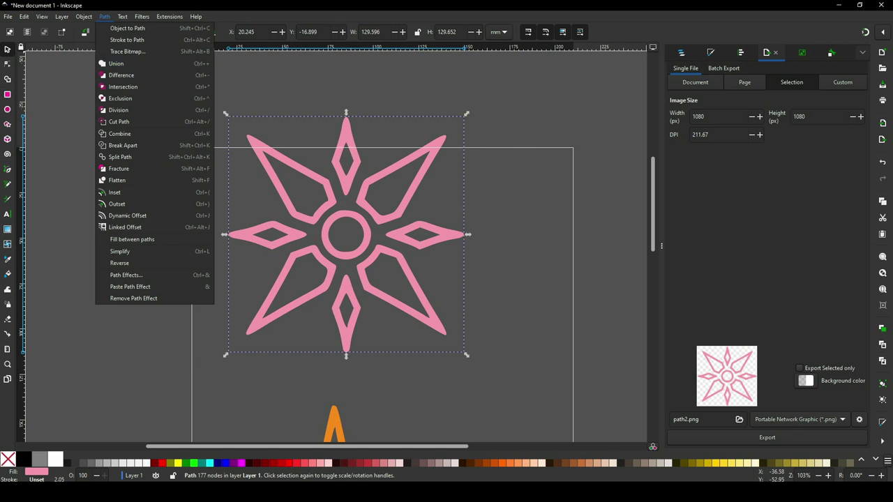
pyautogui.click(182, 53)
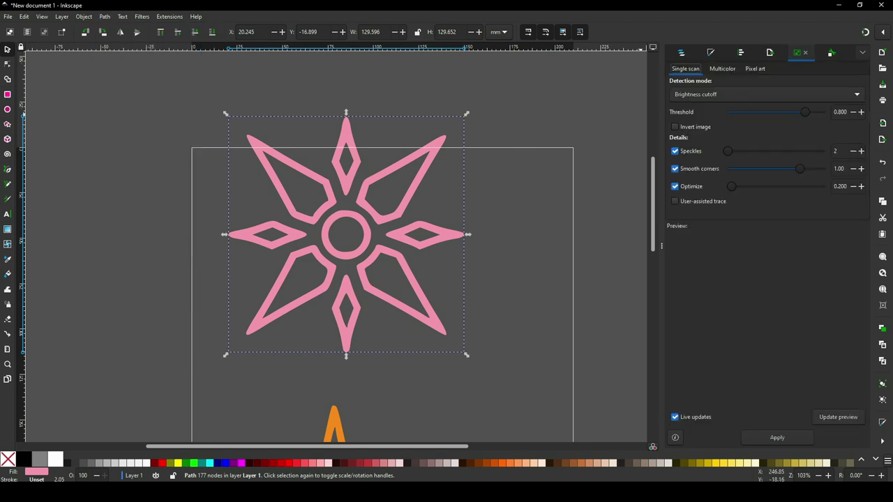
pyautogui.moveTo(392, 168); pyautogui.dragTo(402, 154)
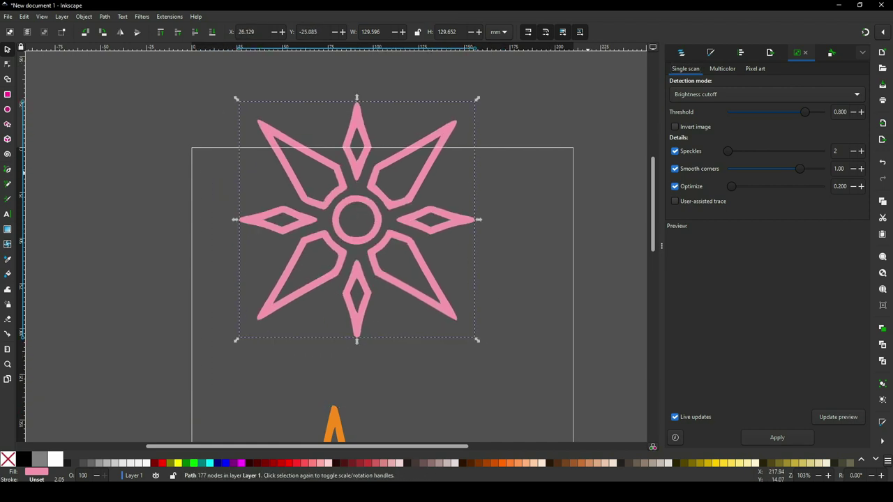
# Examine the star symbol's fill settings and the file types offered for export, and leave without exporting
pyautogui.hotkey('ctrl', 'shift', 'f')
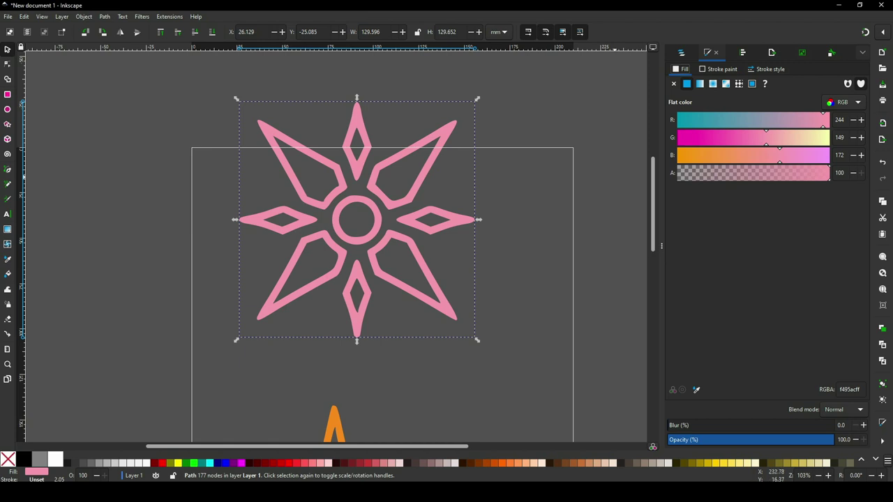
pyautogui.hotkey('ctrl', 'shift', 'e')
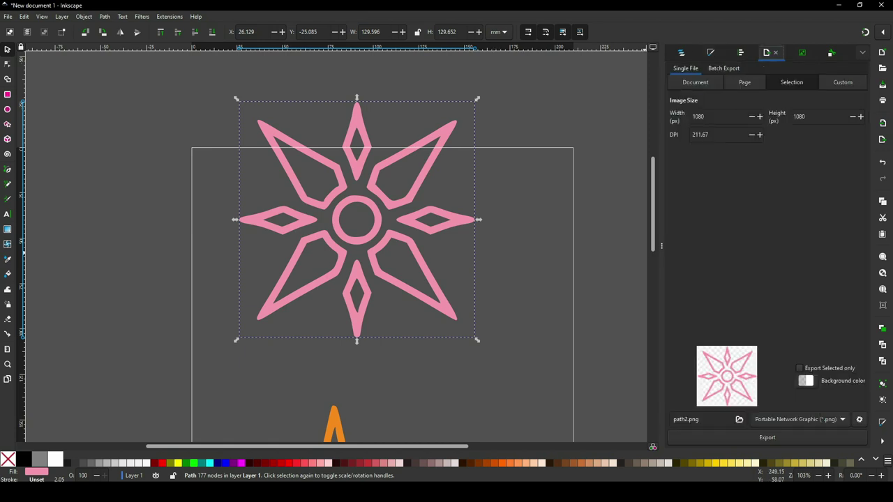
pyautogui.click(739, 419)
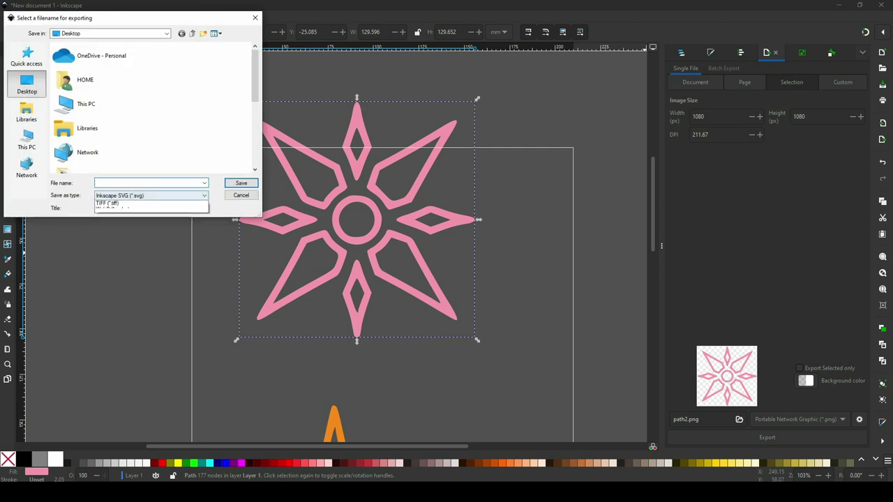
pyautogui.click(174, 196)
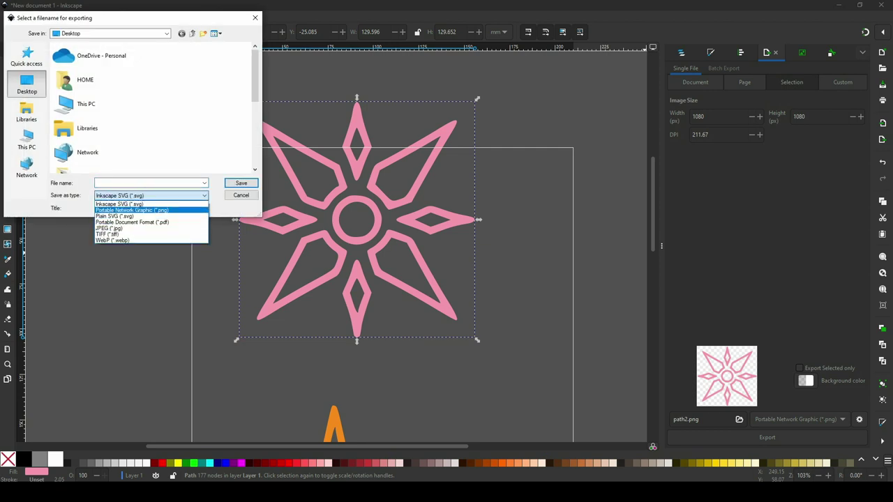
pyautogui.click(241, 196)
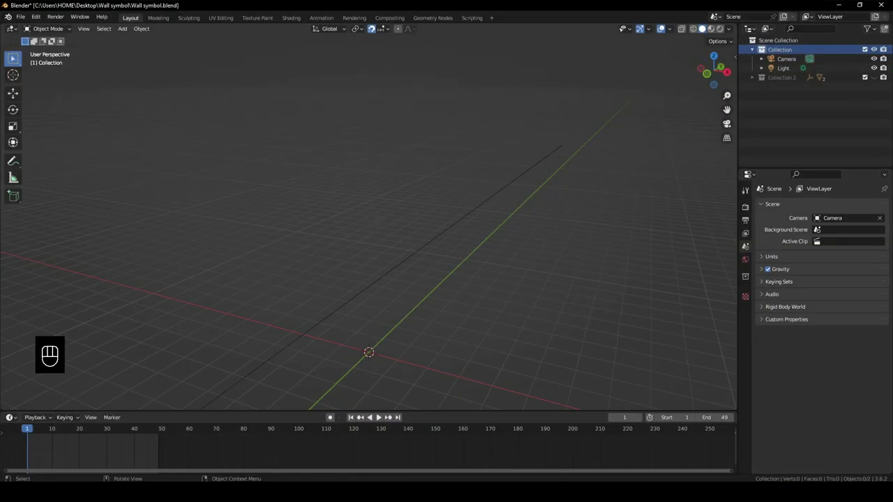
# Add a cube mesh at the world origin
pyautogui.scroll(-3, 369, 218)
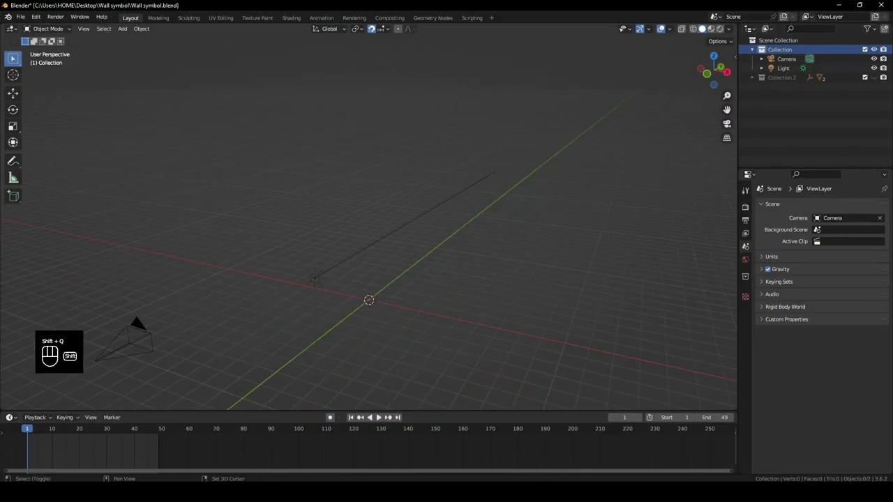
pyautogui.hotkey('shift', 'a')
pyautogui.click(417, 225)
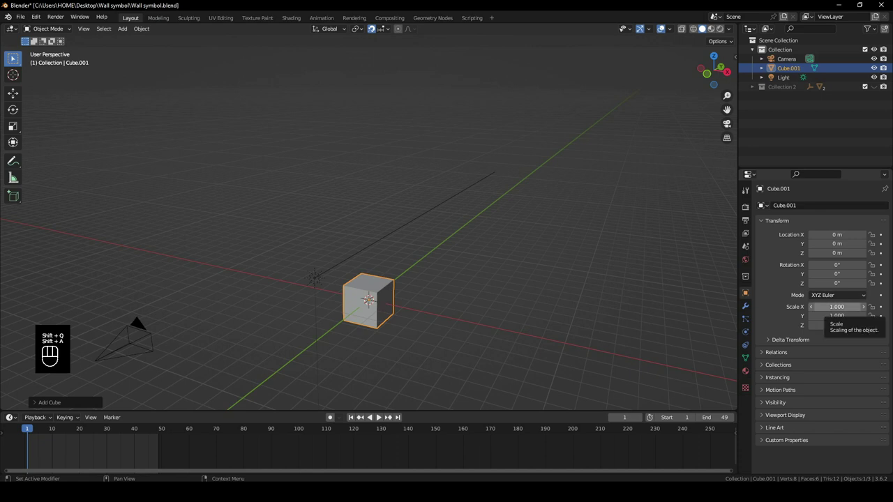
# Stretch the cube into a wall by setting its scale to 10 in X and 5 in Z
pyautogui.click(836, 308)
pyautogui.write('10')
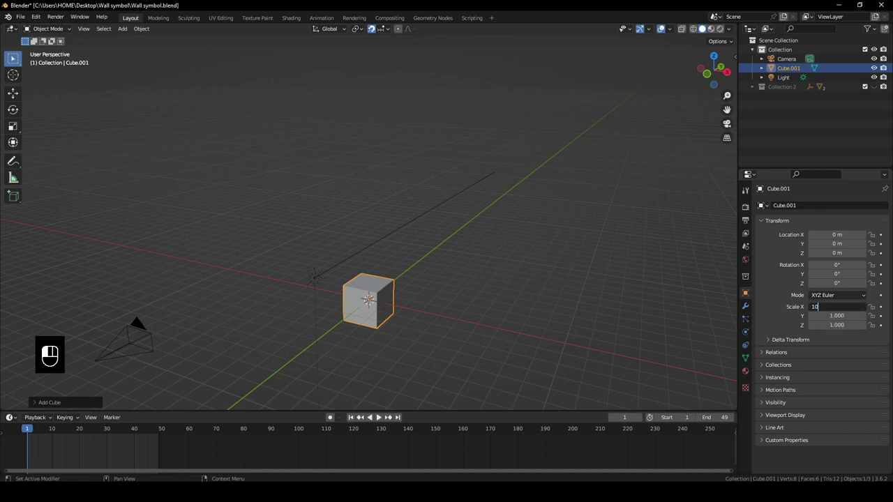
pyautogui.press('Return')
pyautogui.click(836, 325)
pyautogui.write('5')
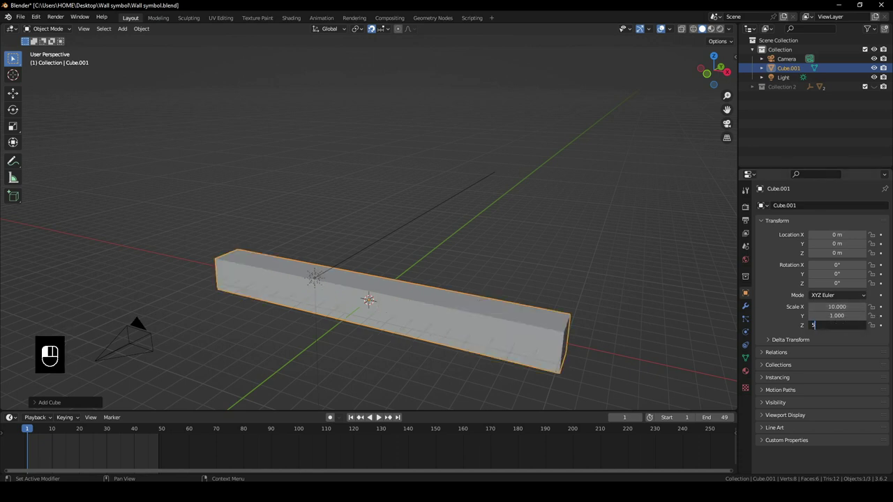
pyautogui.press('Return')
# Apply the scale transform to the wall
pyautogui.moveTo(418, 231); pyautogui.dragTo(387, 248, button='middle')
pyautogui.scroll(1, 388, 248)
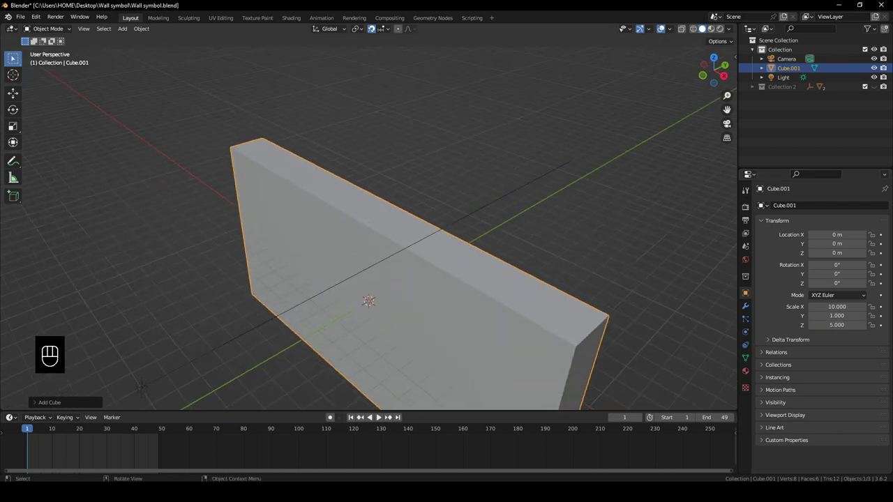
pyautogui.scroll(-4, 388, 248)
pyautogui.hotkey('ctrl', 'a')
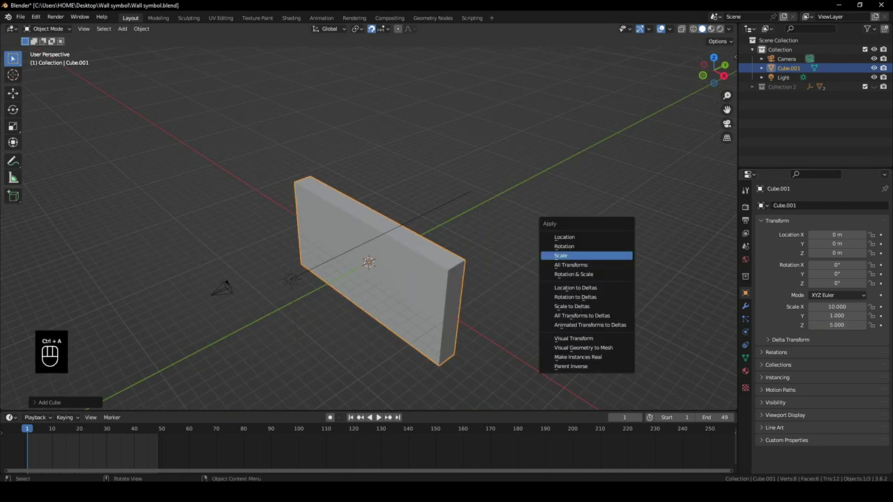
pyautogui.click(585, 255)
# Raise the wall 4 m along the global Z axis so that it fills the camera frame
pyautogui.press('KP_0')
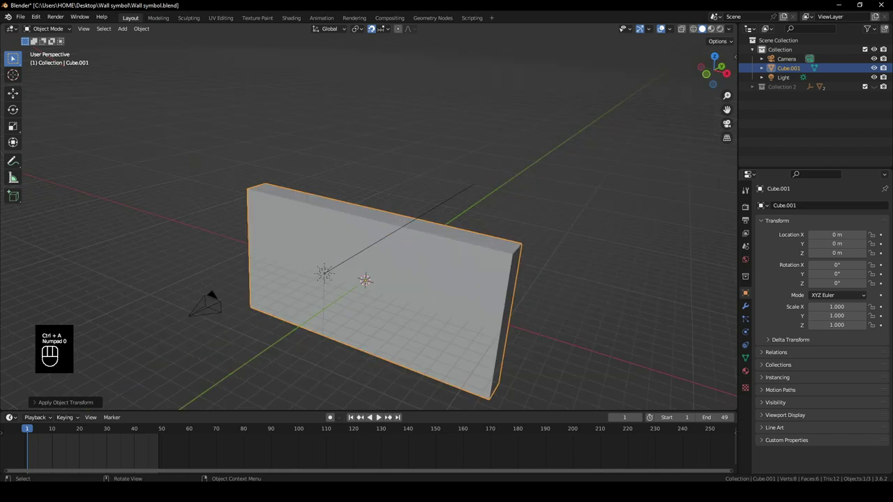
pyautogui.press('g')
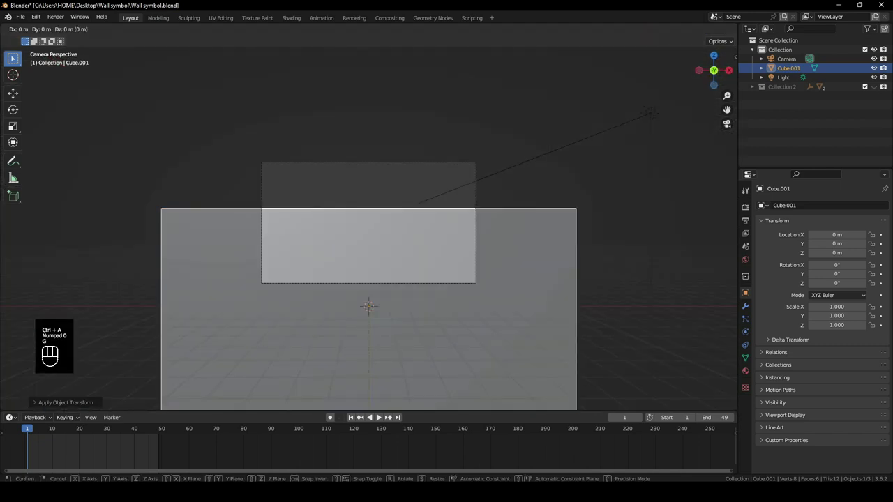
pyautogui.press('z')
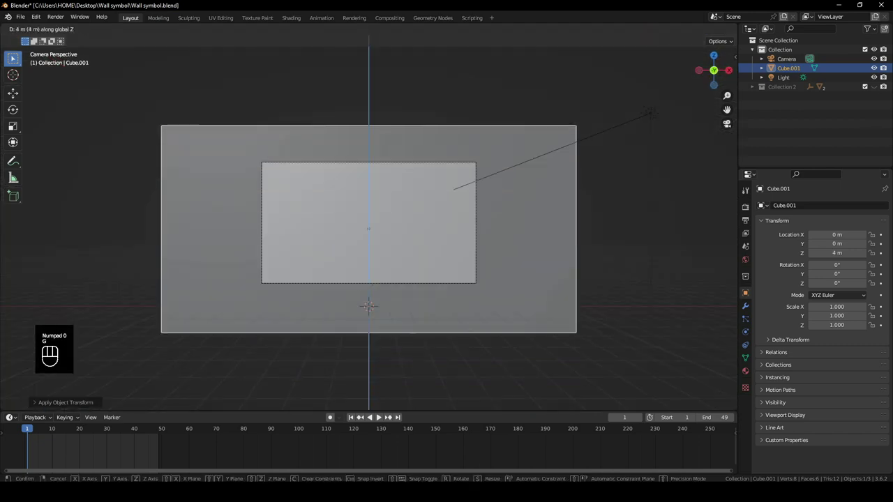
pyautogui.press('Return')
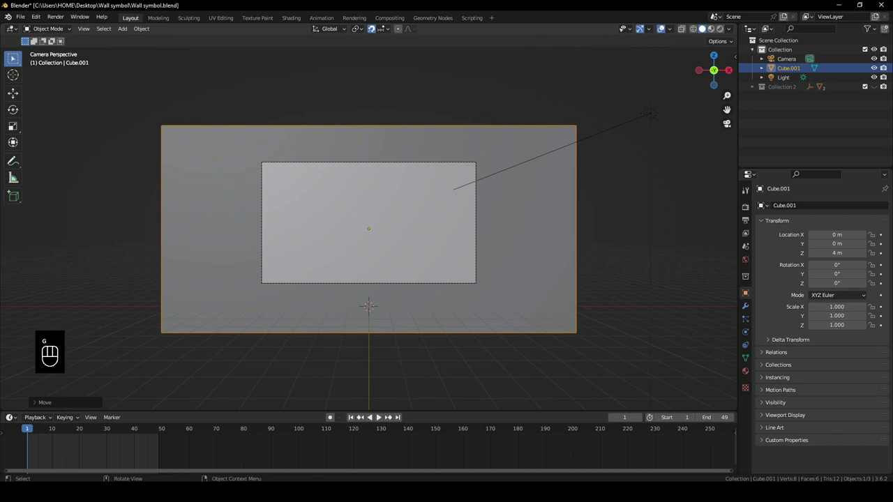
# Create a new material for the wall and bring up its nodes in the Shading workspace
pyautogui.moveTo(391, 223); pyautogui.dragTo(361, 249, button='middle')
pyautogui.scroll(-4, 368, 237)
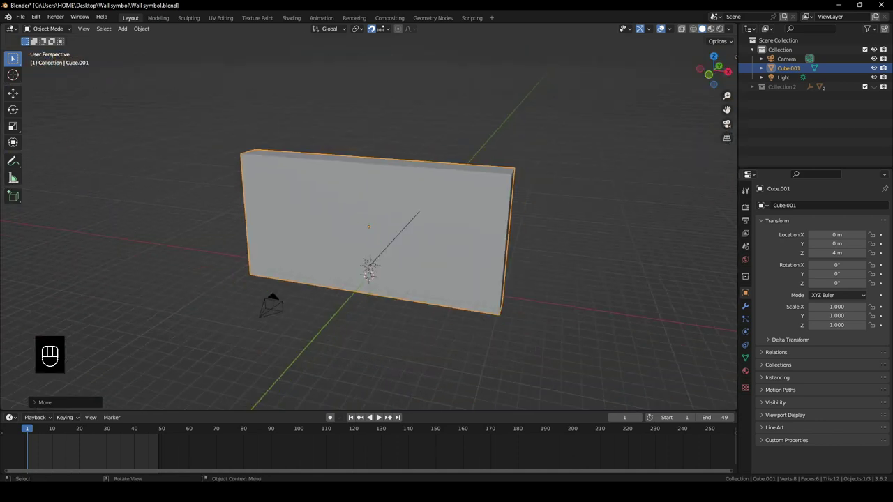
pyautogui.click(745, 371)
pyautogui.click(833, 245)
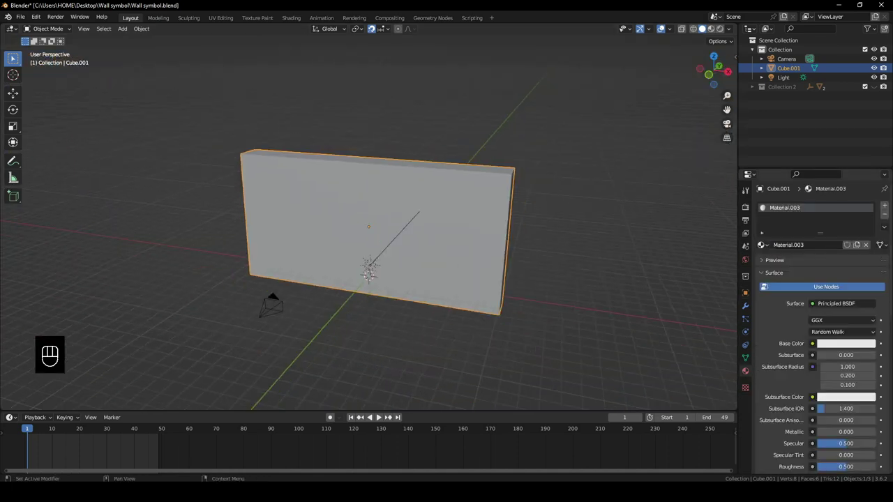
pyautogui.click(290, 18)
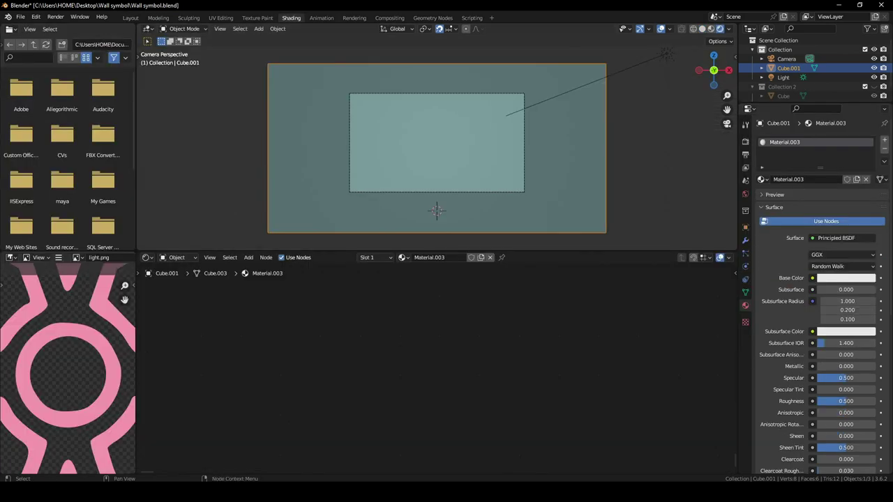
pyautogui.scroll(6, 586, 293)
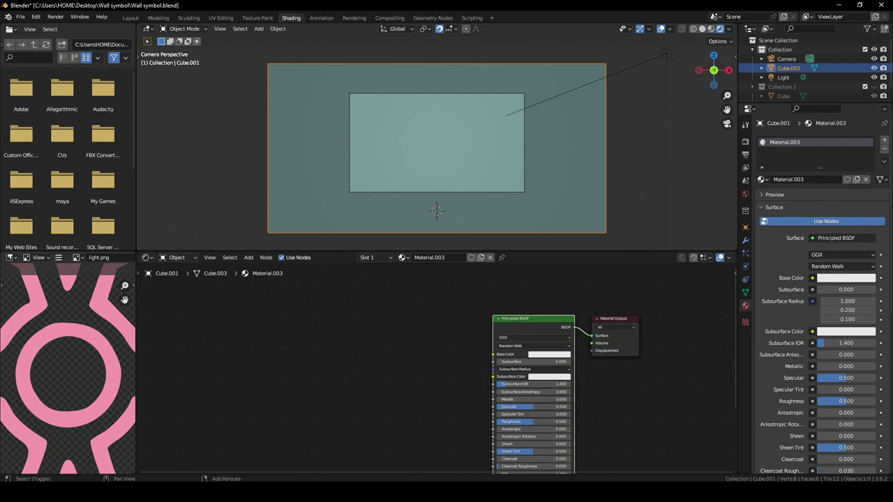
pyautogui.hotkey('shift', 'a')
pyautogui.moveTo(358, 329)
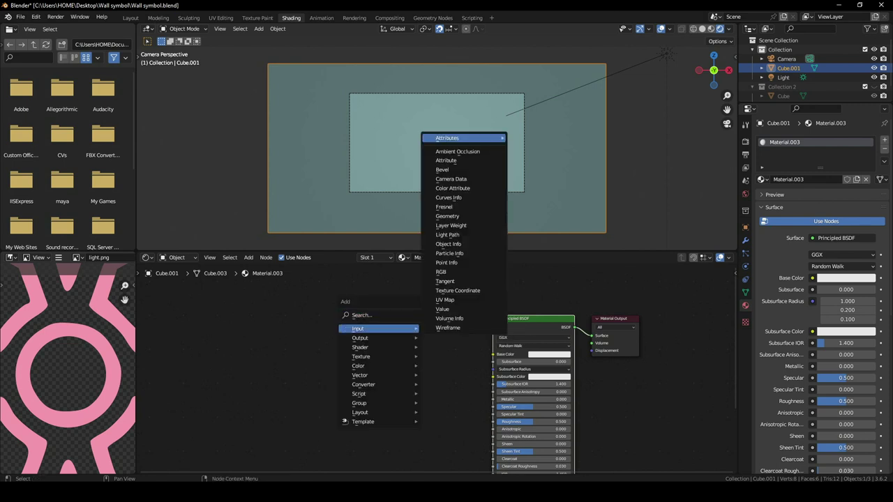
pyautogui.click(452, 253)
pyautogui.click(400, 314)
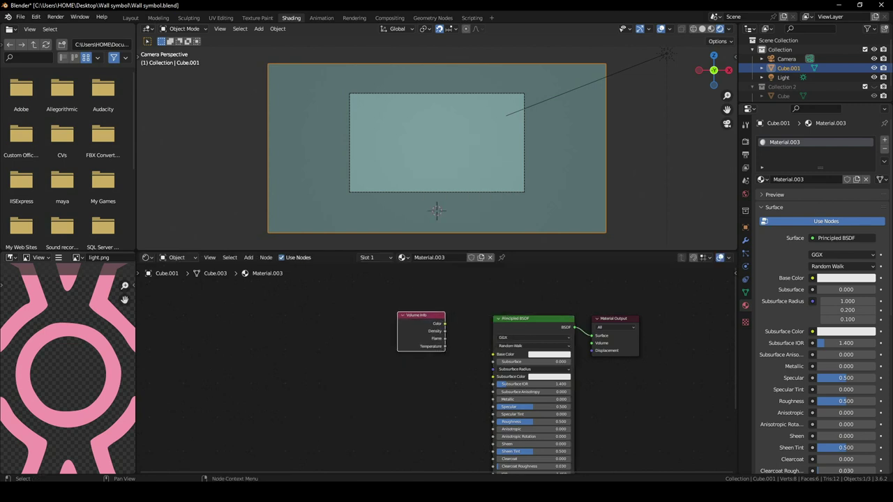
pyautogui.press('Delete')
# Add an Image Texture node and connect its Color output to the Principled BSDF's Base Color
pyautogui.hotkey('shift', 'a')
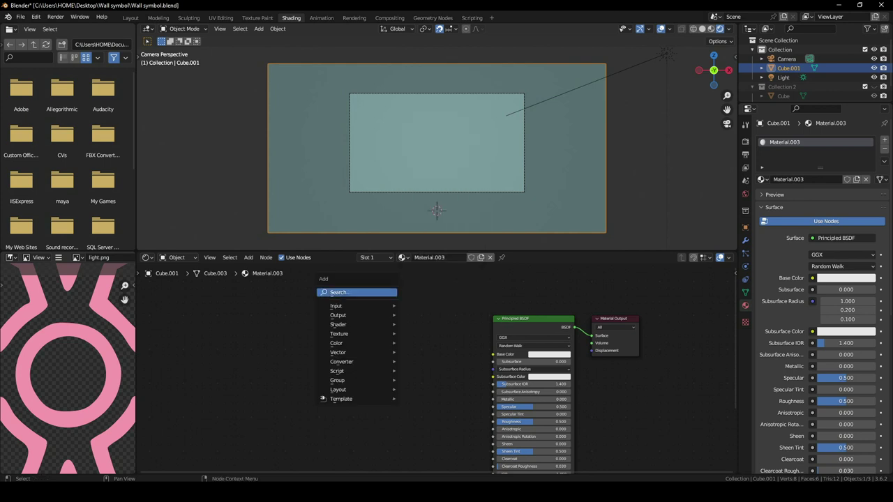
pyautogui.click(349, 306)
pyautogui.write('ima')
pyautogui.press('Return')
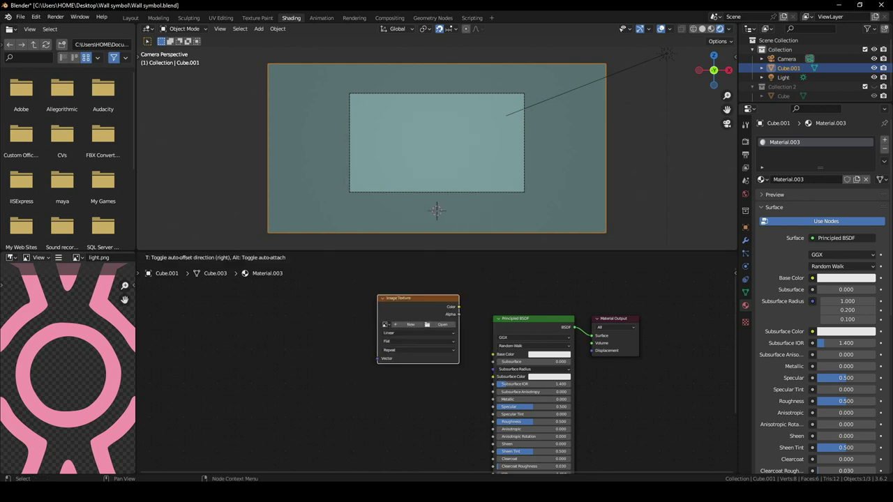
pyautogui.click(364, 331)
pyautogui.moveTo(445, 330); pyautogui.dragTo(493, 355)
# Load stone_wall_03_color_4k.png from the stone_wall_03_4k folder in F:\Texture Resources\freestylized.com into the Image Texture node
pyautogui.click(427, 348)
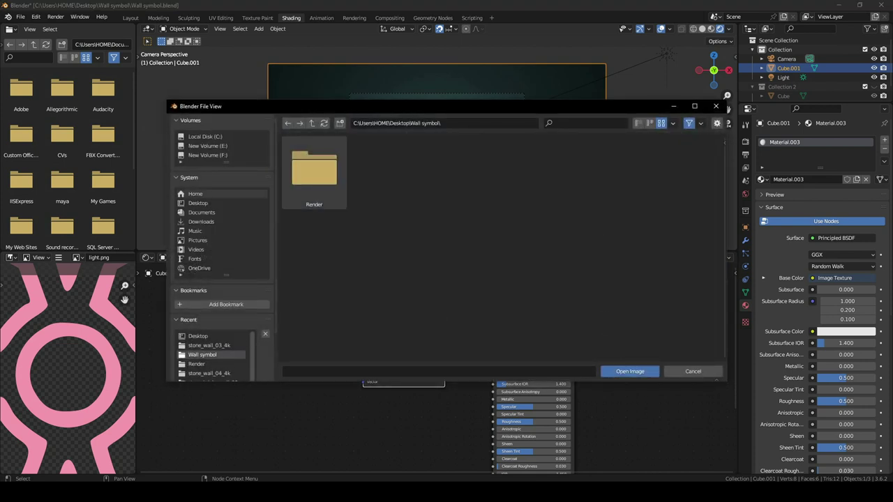
pyautogui.click(208, 156)
pyautogui.scroll(-1, 455, 247)
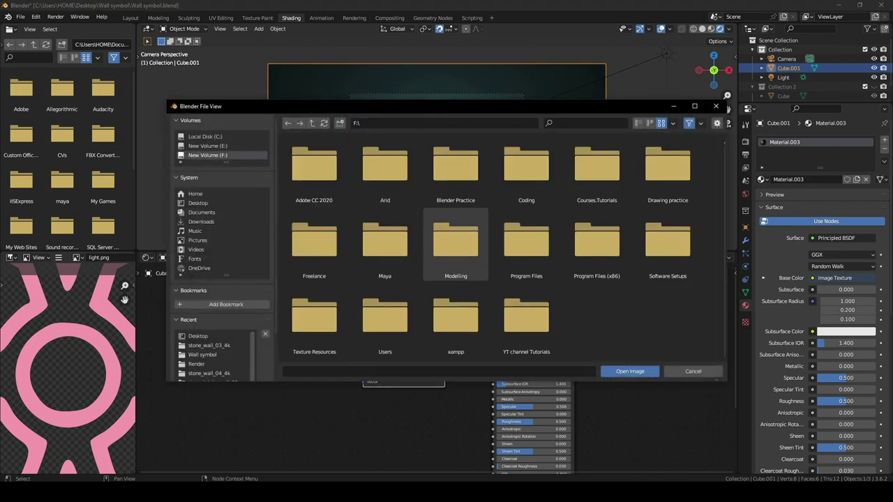
pyautogui.doubleClick(314, 317)
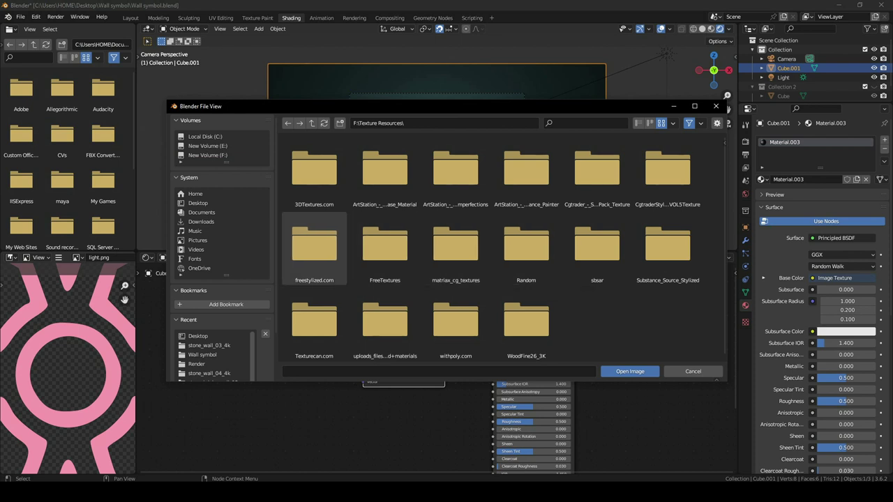
pyautogui.doubleClick(314, 251)
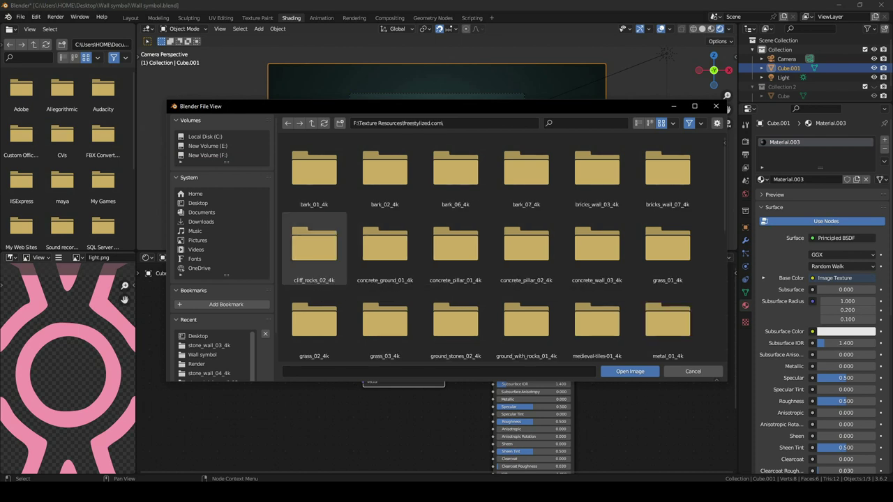
pyautogui.scroll(-5, 384, 251)
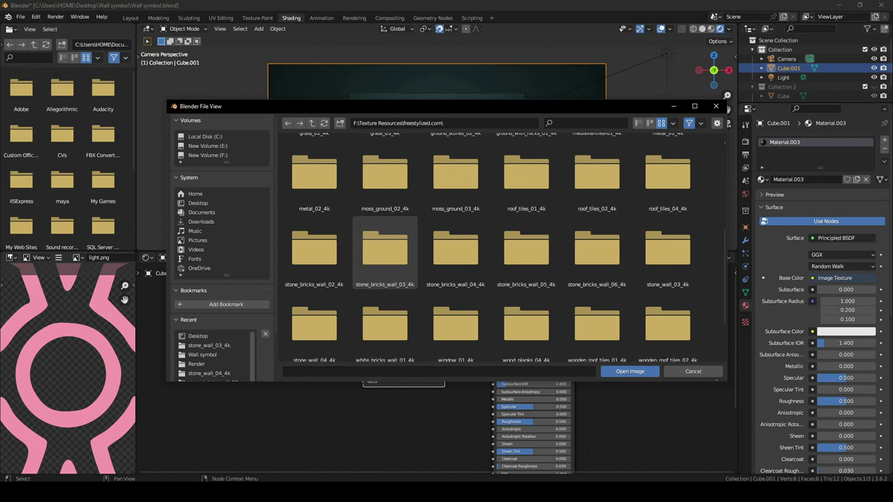
pyautogui.scroll(-2, 385, 251)
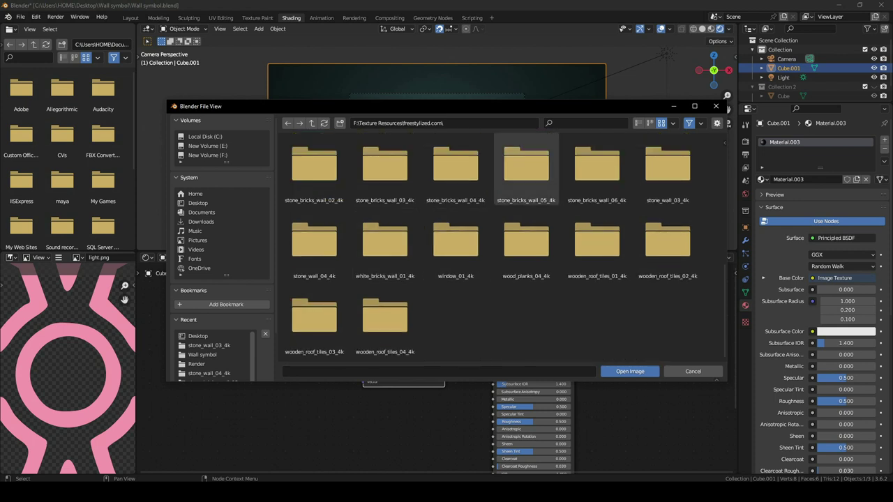
pyautogui.click(668, 171)
pyautogui.doubleClick(667, 171)
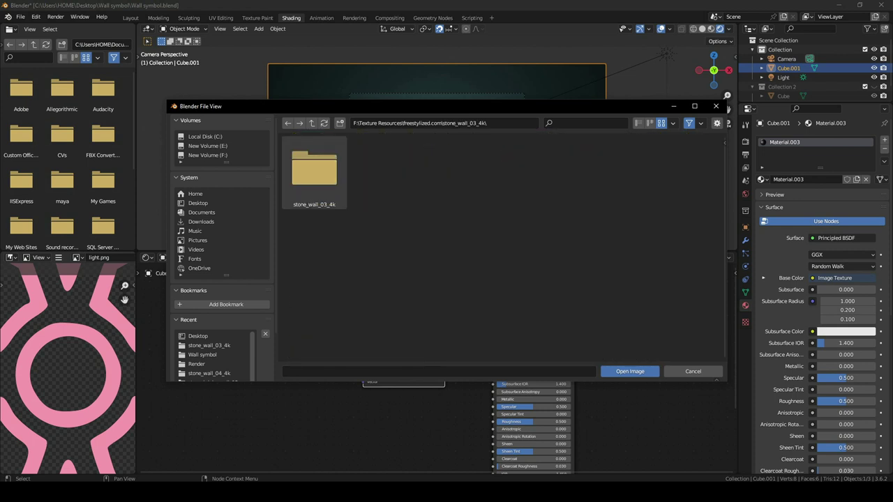
pyautogui.doubleClick(315, 171)
pyautogui.doubleClick(385, 171)
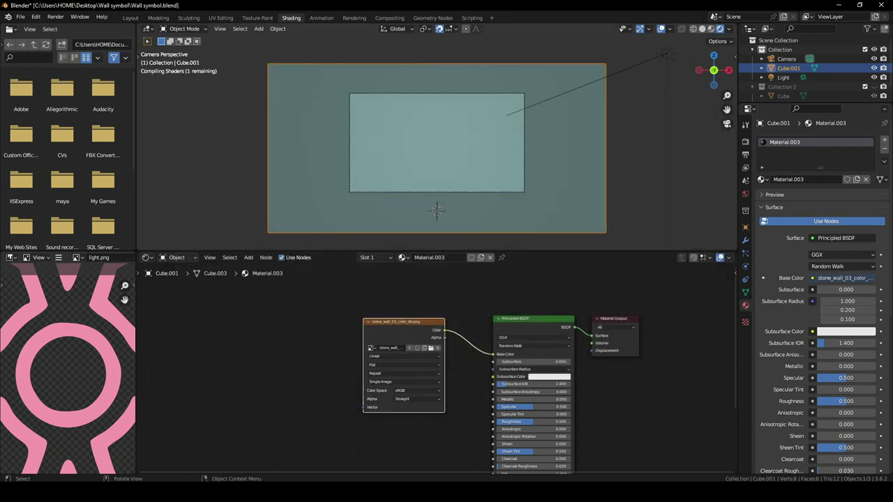
# Select all of the wall's geometry in the UV Editing workspace and project its UVs from the camera view
pyautogui.moveTo(441, 150); pyautogui.dragTo(434, 164, button='middle')
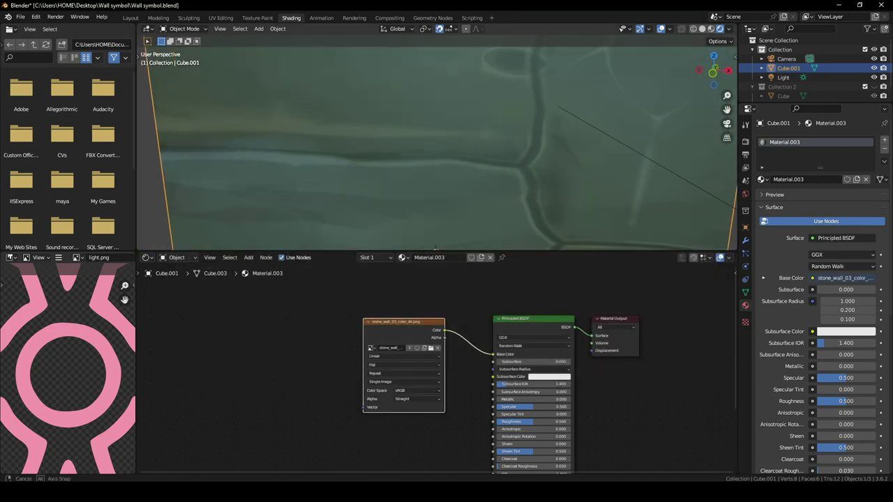
pyautogui.click(220, 18)
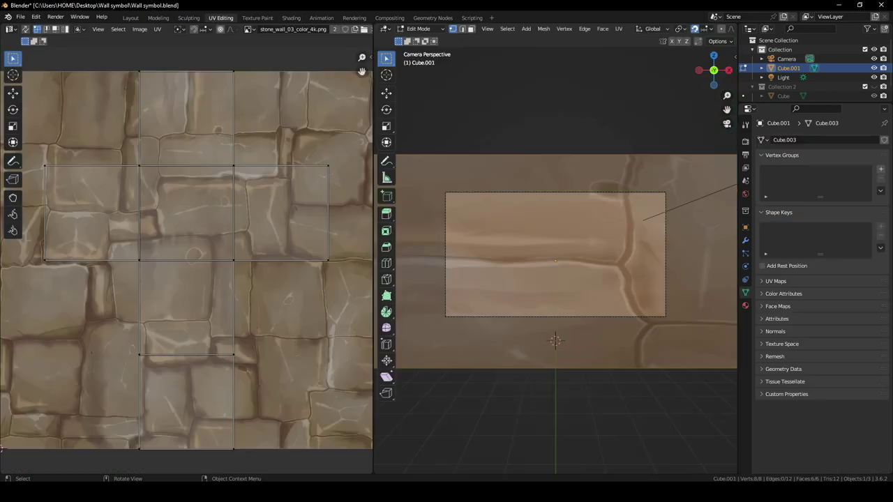
pyautogui.scroll(-4, 111, 334)
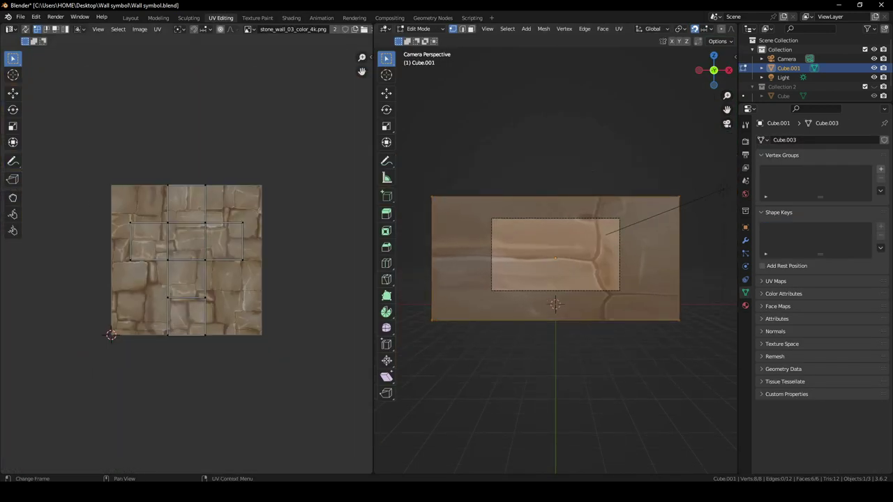
pyautogui.press('a')
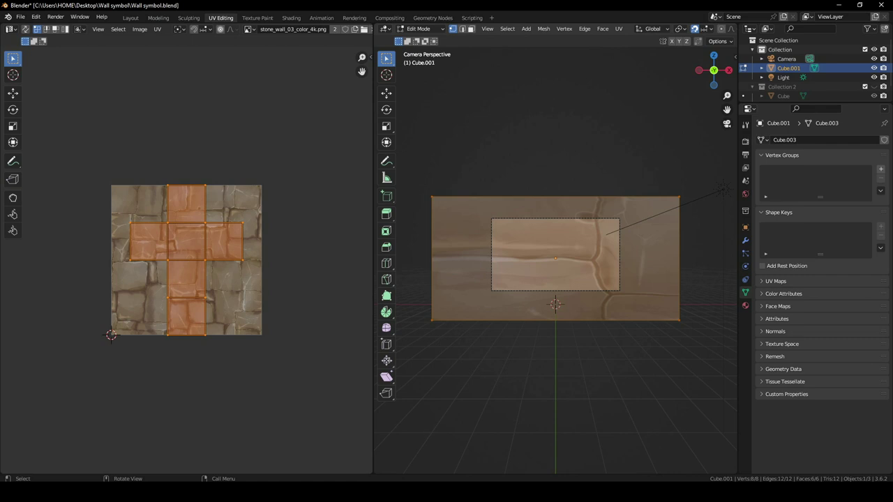
pyautogui.press('u')
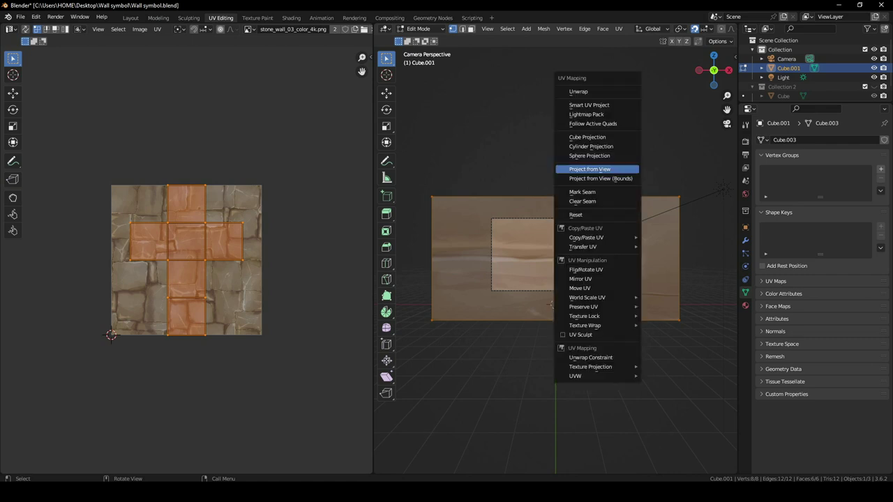
pyautogui.press('Return')
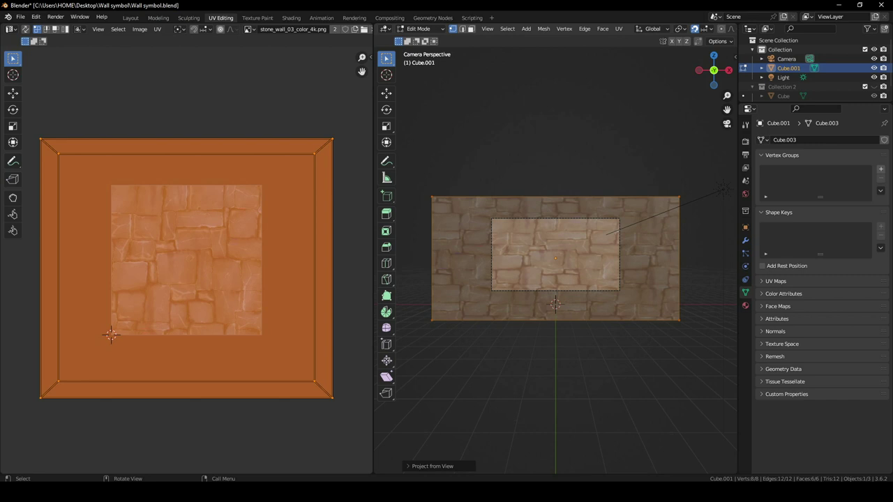
# Project the wall's UVs again, this time from the front orthographic view
pyautogui.press('KP_1')
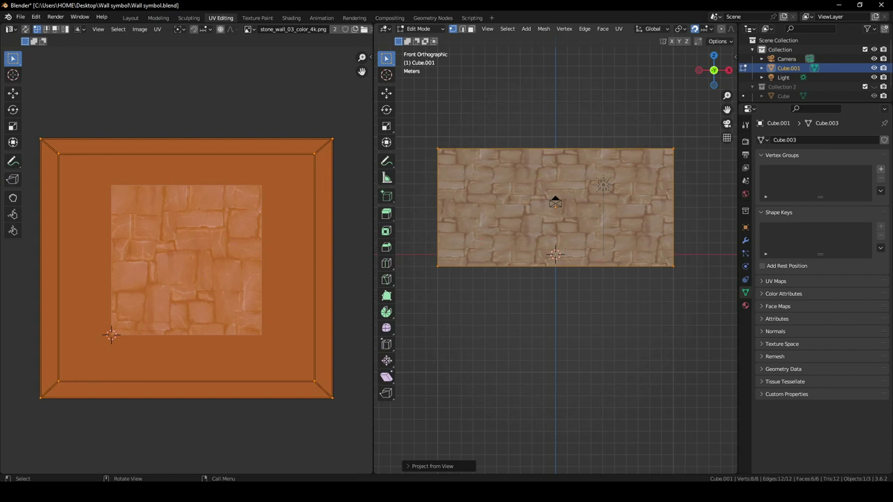
pyautogui.press('u')
pyautogui.press('Return')
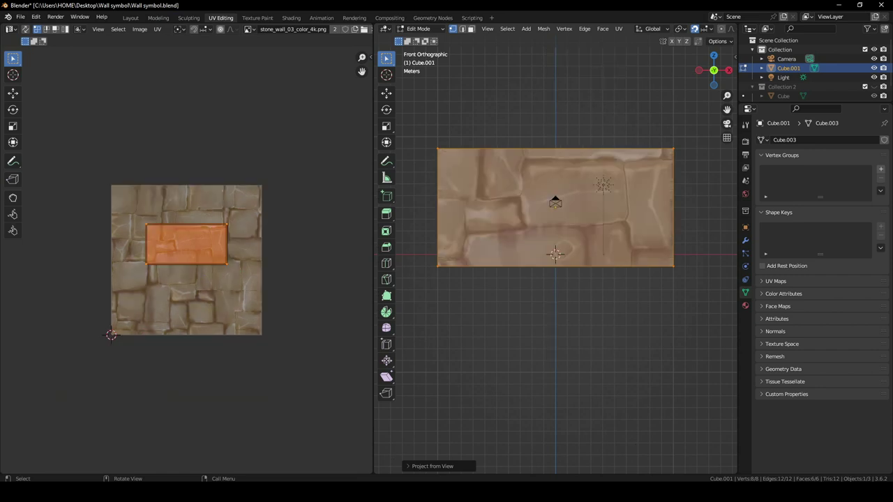
# Scale the wall's UVs up well beyond the stone image so the stones repeat, and shift them slightly down
pyautogui.press('s')
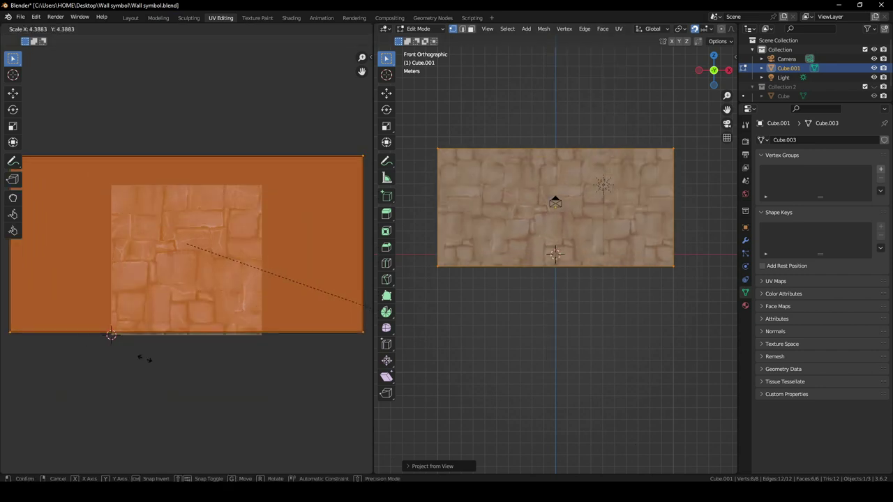
pyautogui.click(206, 381)
pyautogui.press('g')
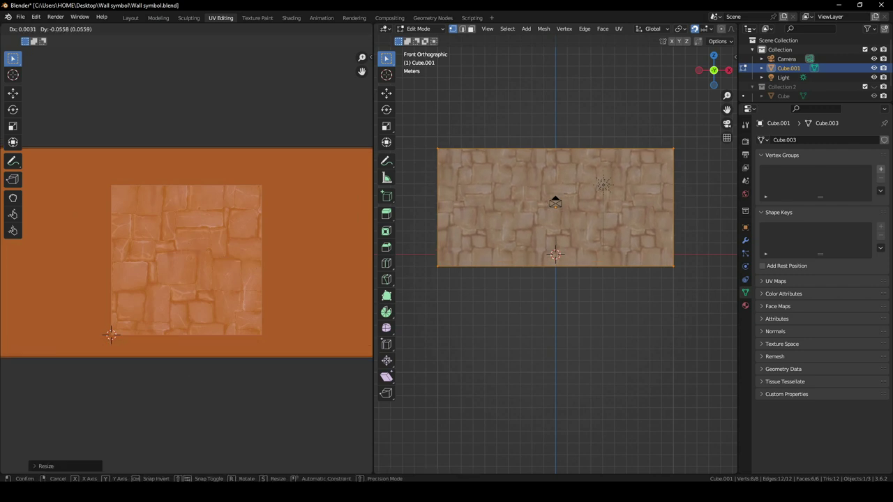
pyautogui.click(206, 396)
pyautogui.hotkey('alt', 'a')
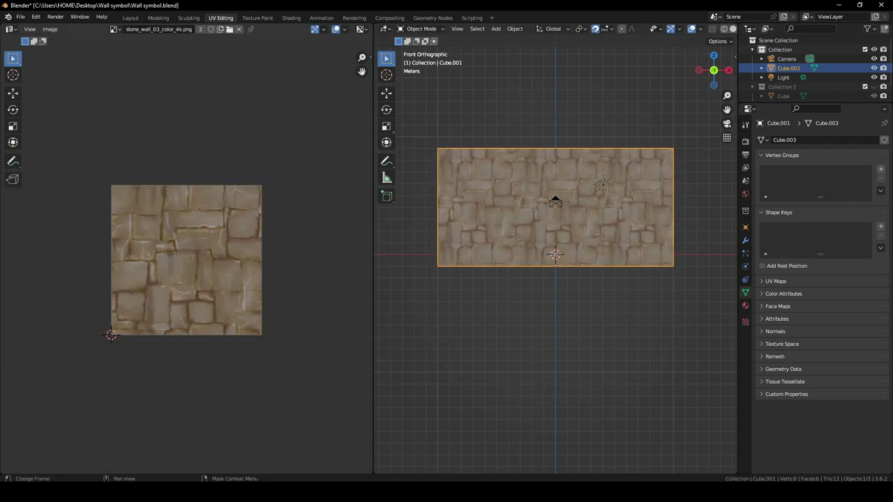
# Duplicate the stone Image Texture node in the Shading workspace and load light.png from the Desktop into the copy
pyautogui.click(291, 18)
pyautogui.scroll(-5, 435, 210)
pyautogui.press('KP_0')
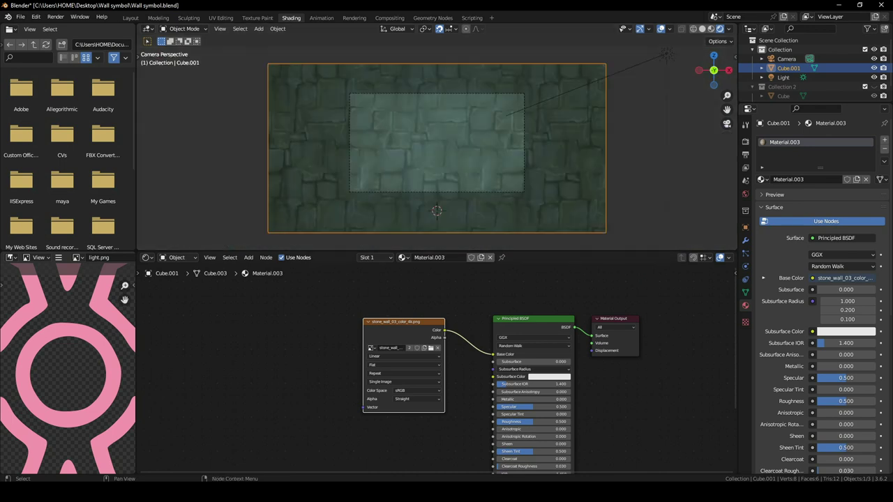
pyautogui.hotkey('shift', 'd')
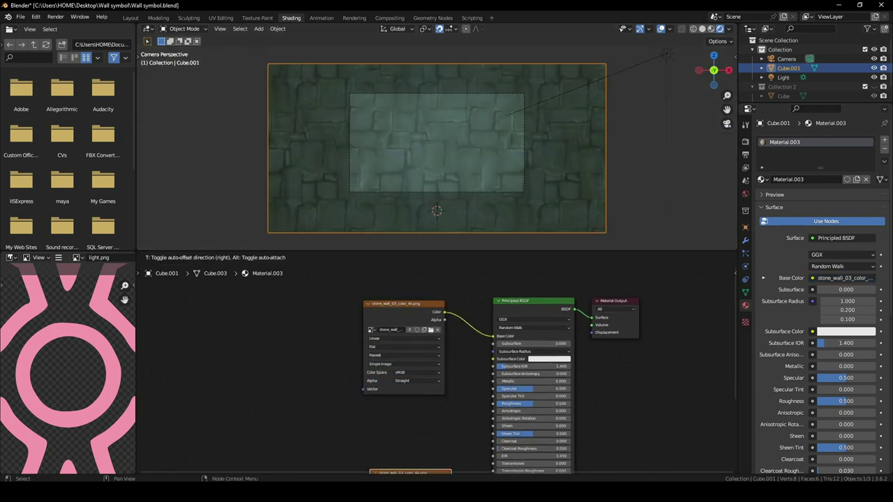
pyautogui.click(417, 384)
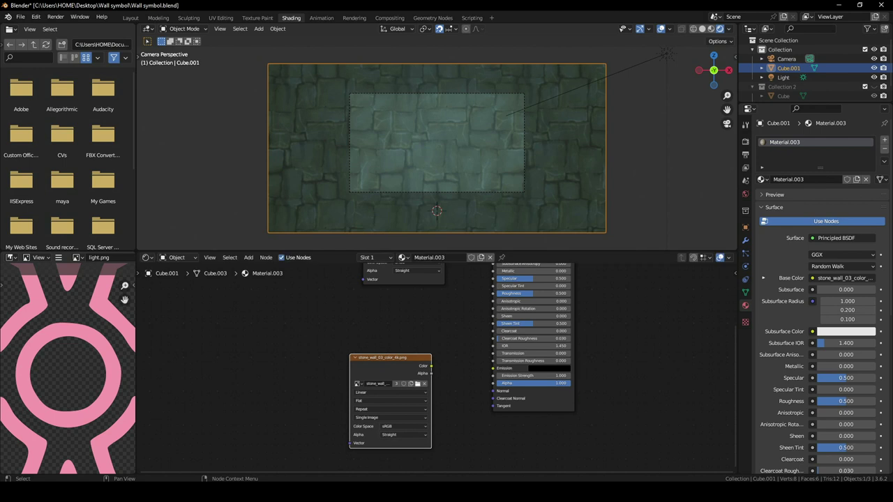
pyautogui.click(417, 383)
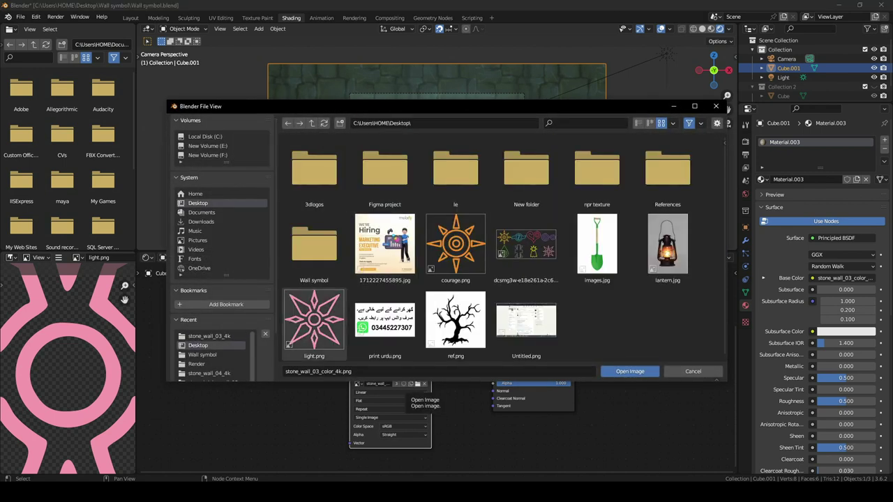
pyautogui.doubleClick(314, 319)
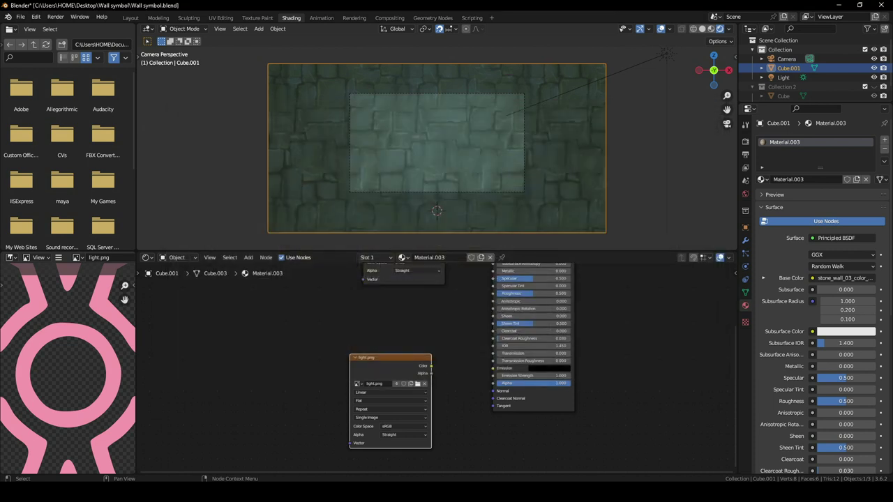
# Connect the light.png Color output to the Principled BSDF's Emission and set the image's extension to Clip
pyautogui.moveTo(431, 365); pyautogui.dragTo(493, 368)
pyautogui.scroll(3, 436, 369)
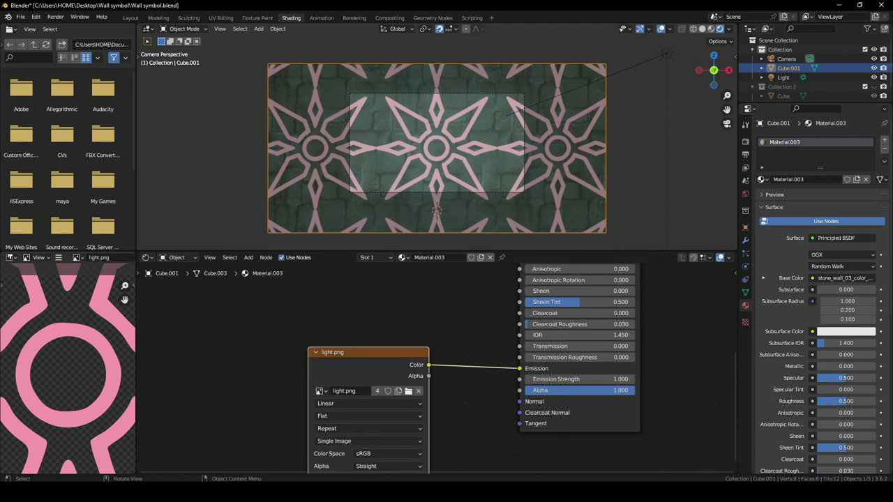
pyautogui.moveTo(436, 369); pyautogui.dragTo(453, 294, button='middle')
pyautogui.scroll(1, 454, 295)
pyautogui.scroll(1, 428, 363)
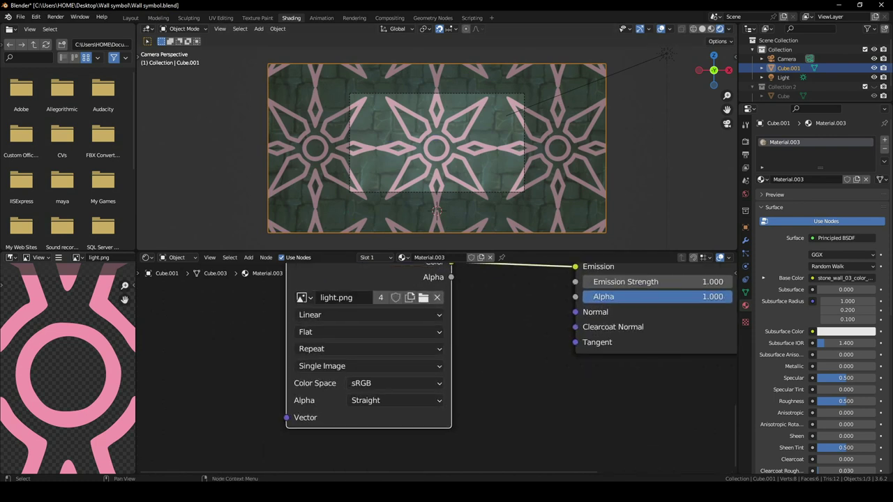
pyautogui.click(370, 349)
pyautogui.click(310, 395)
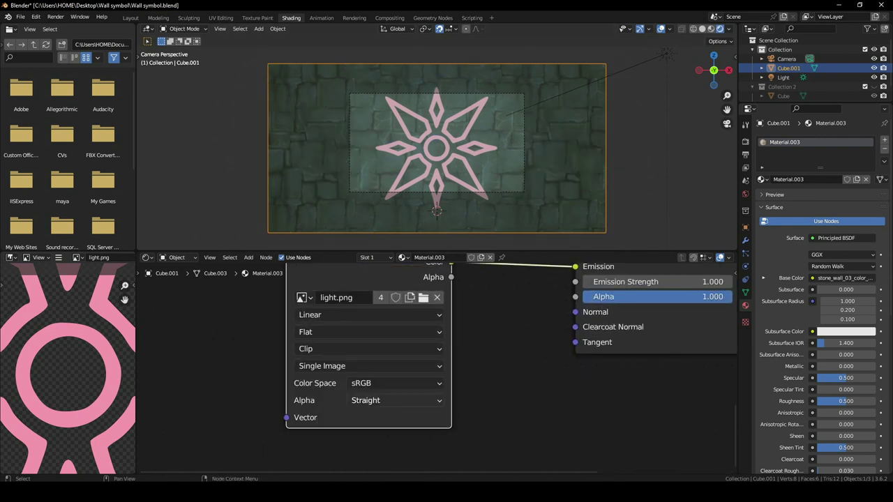
# Set the Principled BSDF's Emission Strength to 15
pyautogui.scroll(-1, 435, 365)
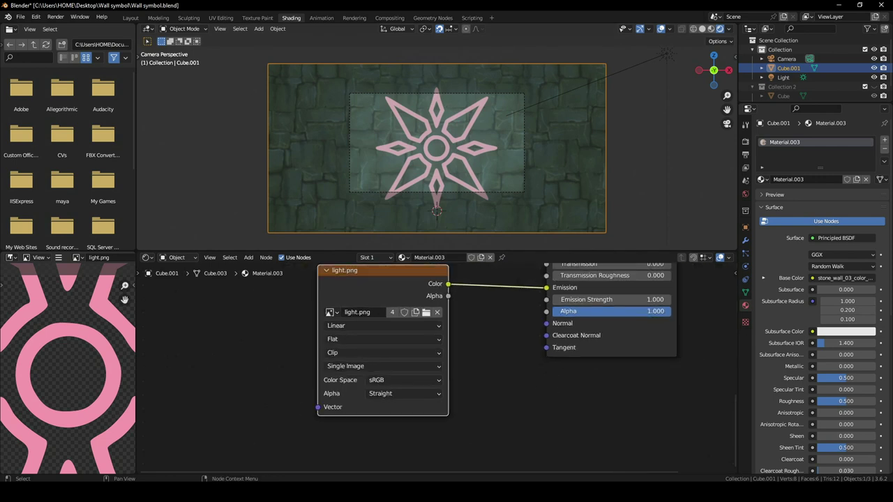
pyautogui.doubleClick(606, 300)
pyautogui.write('15')
pyautogui.press('Return')
# Move the light.png node aside and insert a Hue/Saturation/Value node between it and the Emission input
pyautogui.press('g')
pyautogui.press('Return')
pyautogui.hotkey('shift', 'a')
pyautogui.write('hue')
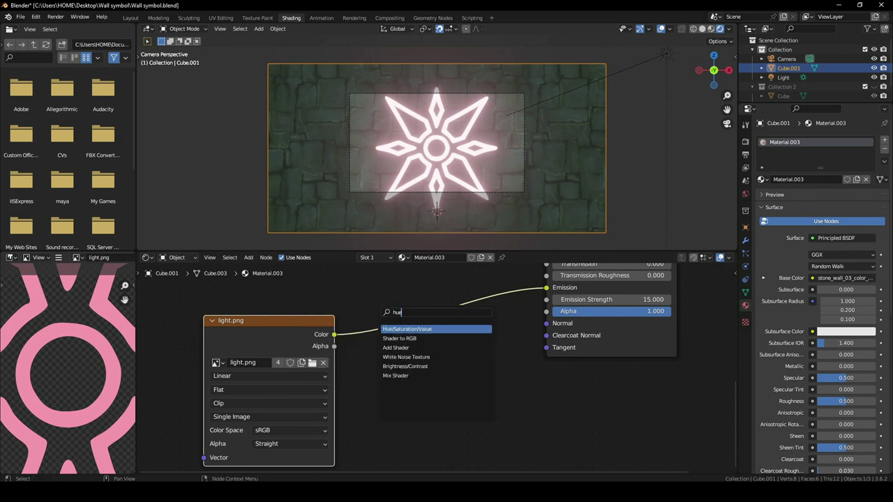
pyautogui.press('Return')
# Set the Saturation of the Hue/Saturation/Value node to 2
pyautogui.click(418, 345)
pyautogui.click(418, 345)
pyautogui.write('1.5')
pyautogui.press('Return')
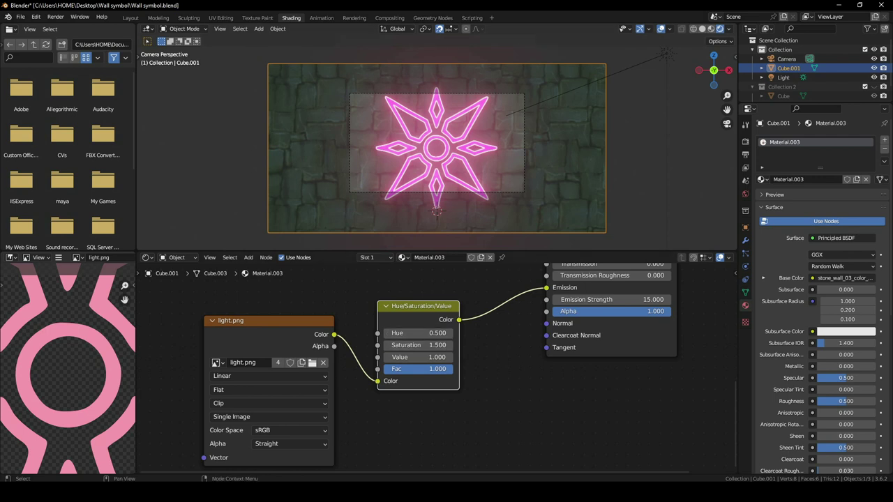
pyautogui.moveTo(418, 346); pyautogui.dragTo(453, 345)
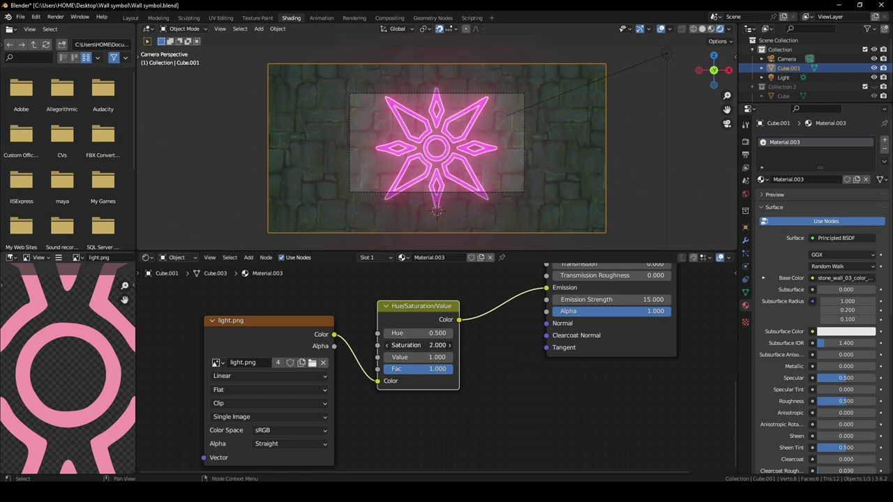
# Check the output and Eevee render properties, including Bloom, and return to the wall's material settings and full node tree
pyautogui.click(745, 154)
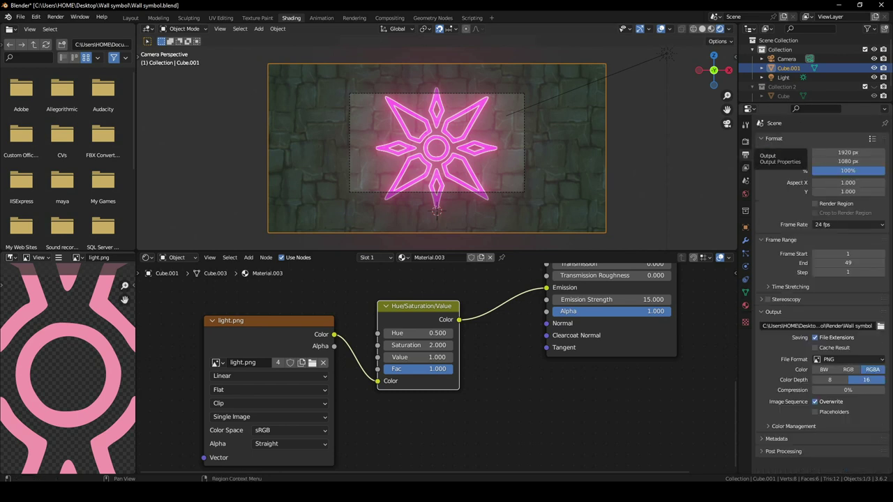
pyautogui.click(745, 141)
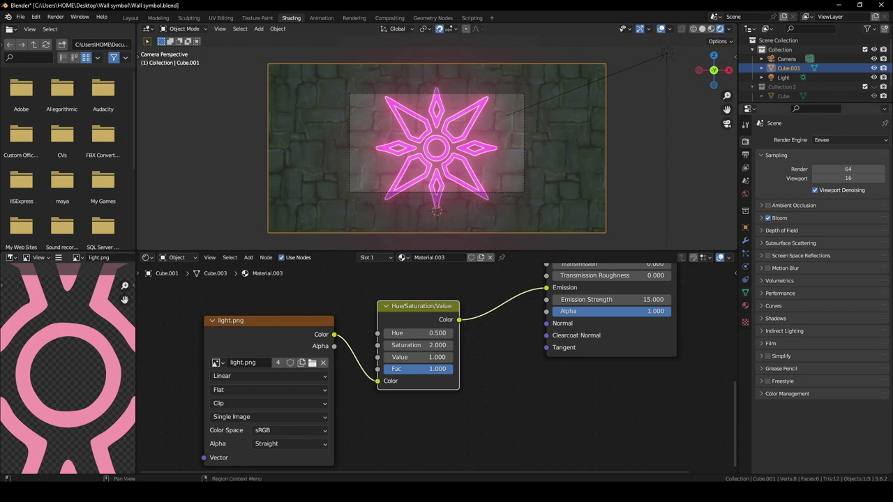
pyautogui.click(745, 304)
pyautogui.scroll(6, 819, 279)
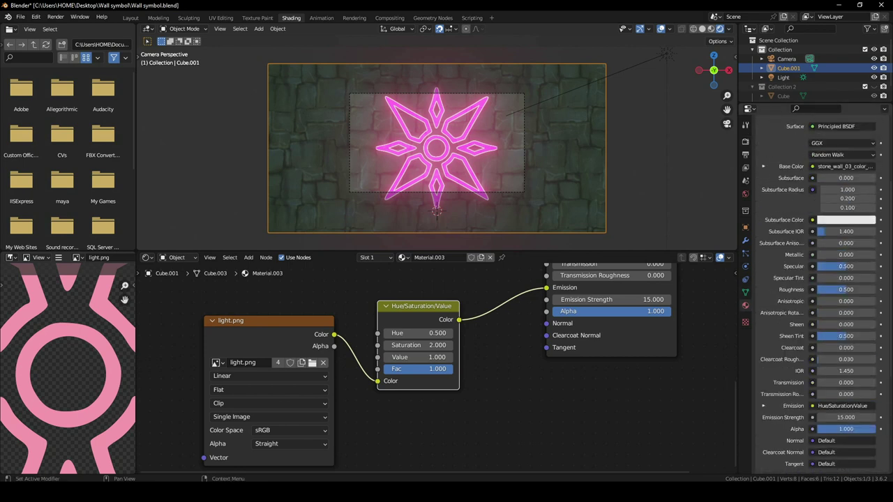
pyautogui.scroll(-4, 437, 369)
pyautogui.moveTo(436, 363); pyautogui.dragTo(423, 427, button='middle')
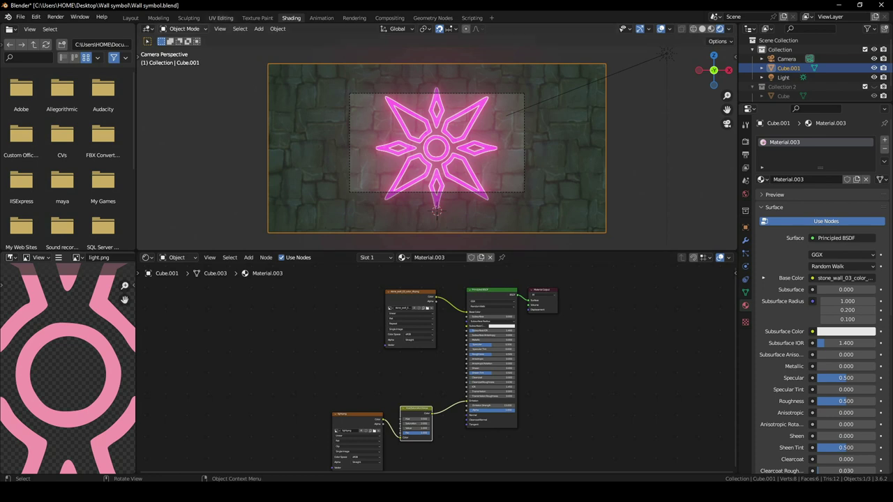
# In the UV Editing workspace, scale the wall's UVs by about 1.55 and shift them slightly down along Y, checking in camera view
pyautogui.click(221, 18)
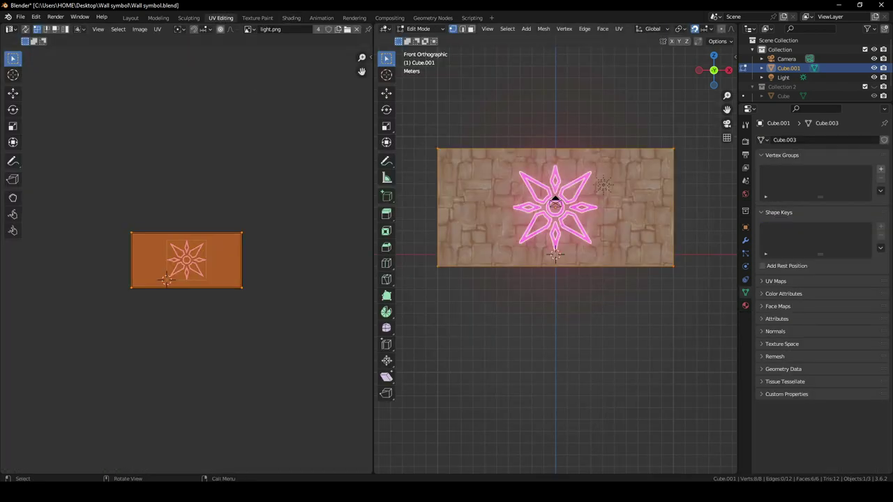
pyautogui.scroll(3, 555, 256)
pyautogui.press('KP_0')
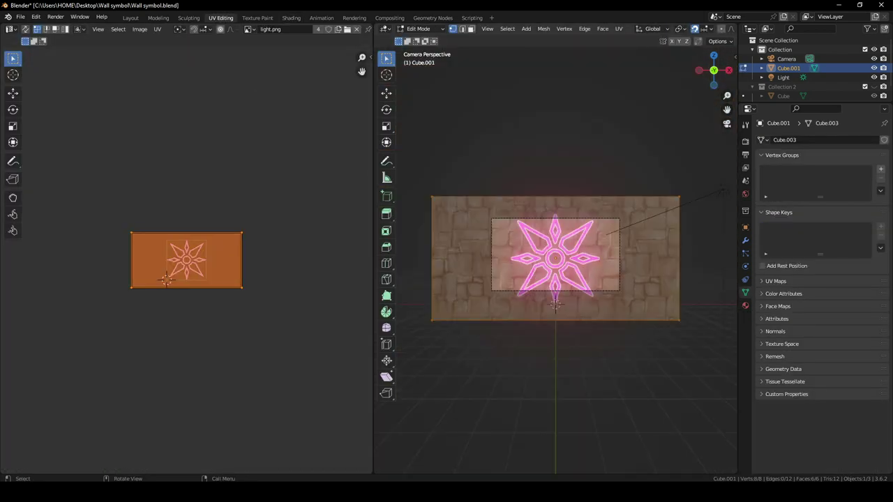
pyautogui.scroll(3, 186, 260)
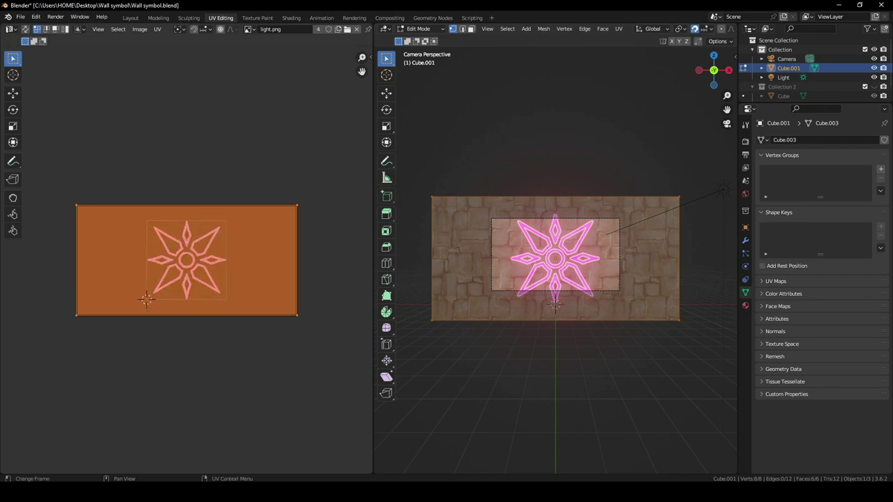
pyautogui.scroll(3, 555, 258)
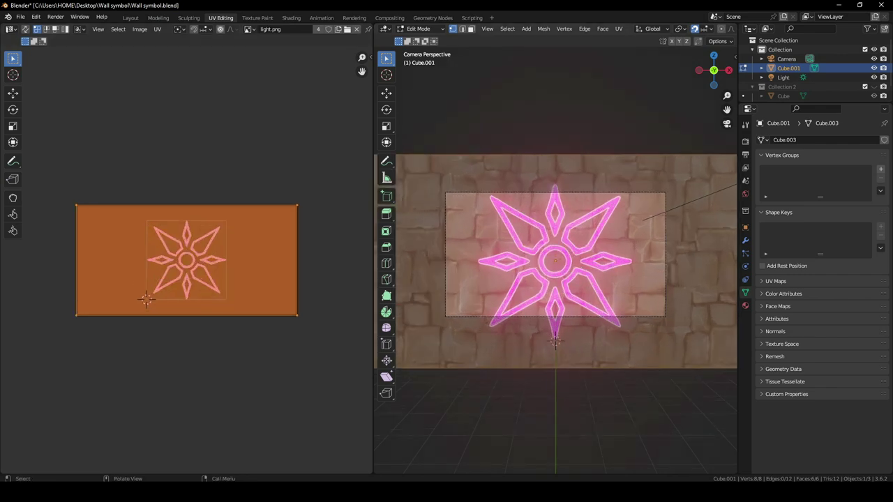
pyautogui.press('s')
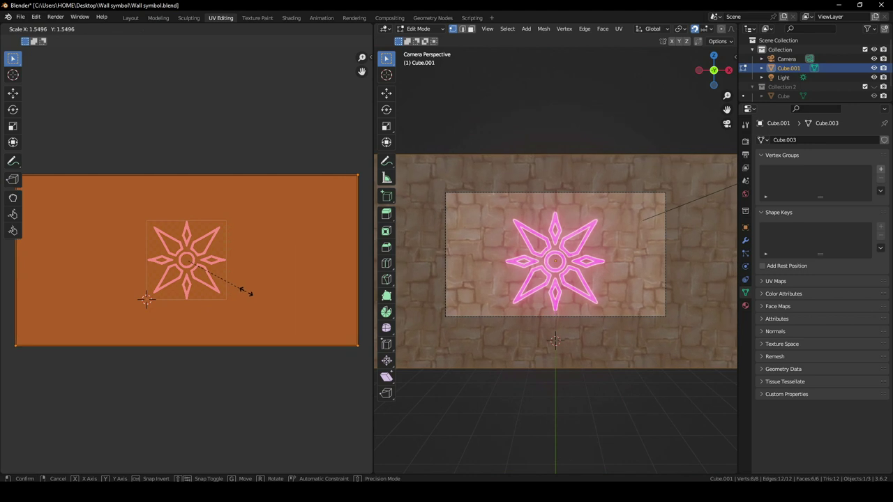
pyautogui.click(246, 292)
pyautogui.press('g')
pyautogui.press('y')
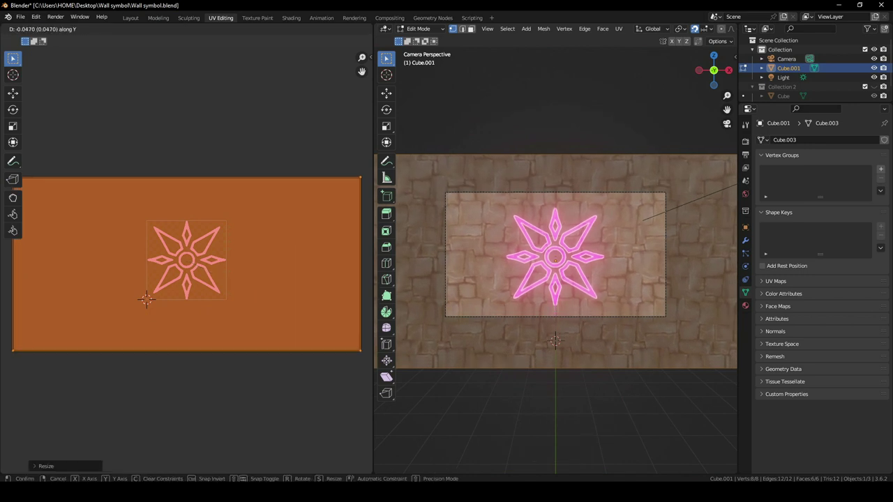
pyautogui.click(146, 300)
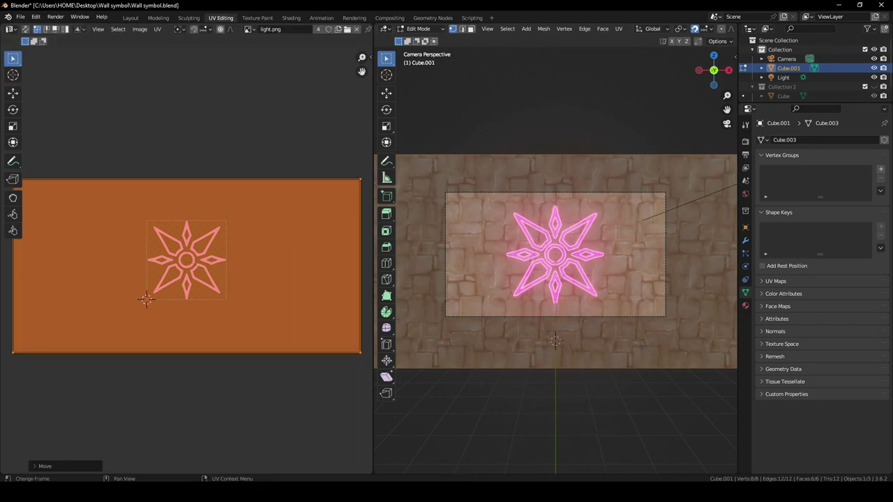
# Return to the Shading workspace and add a Mix Shader node in empty space near the light.png nodes
pyautogui.click(291, 17)
pyautogui.moveTo(440, 384); pyautogui.dragTo(542, 302, button='middle')
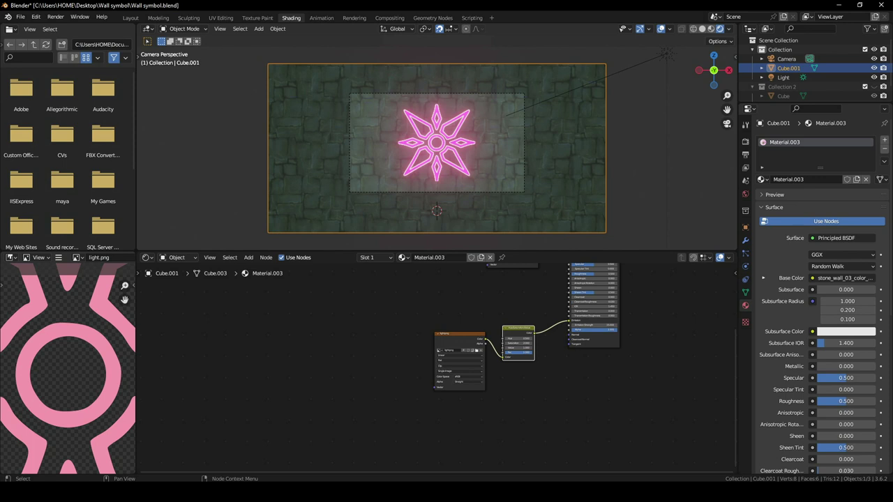
pyautogui.hotkey('shift', 'a')
pyautogui.write('mix')
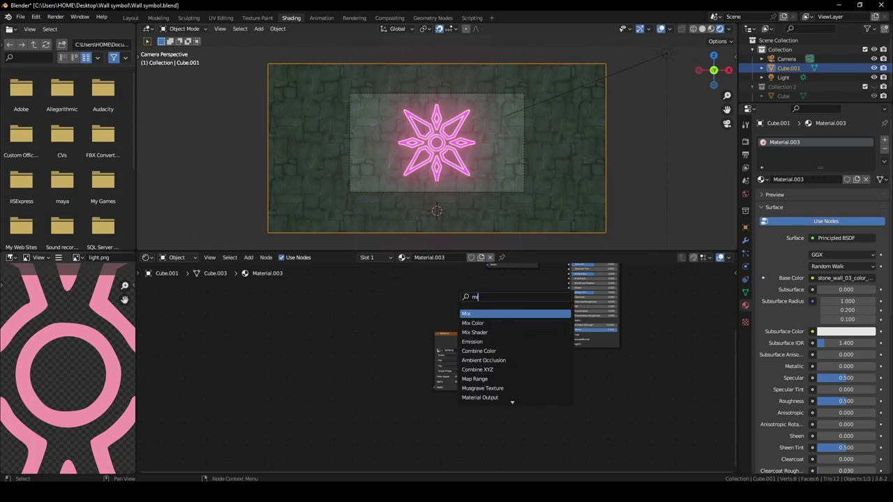
pyautogui.press('Down')
pyautogui.press('Down')
pyautogui.press('Return')
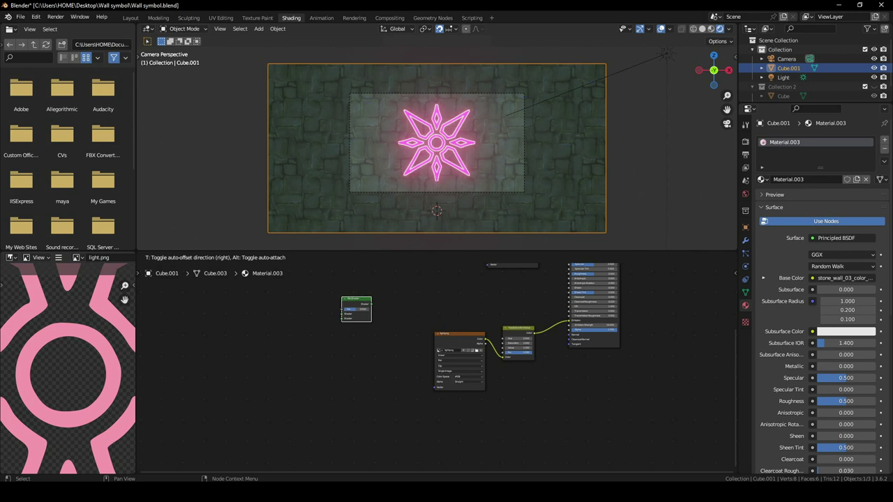
pyautogui.click(356, 307)
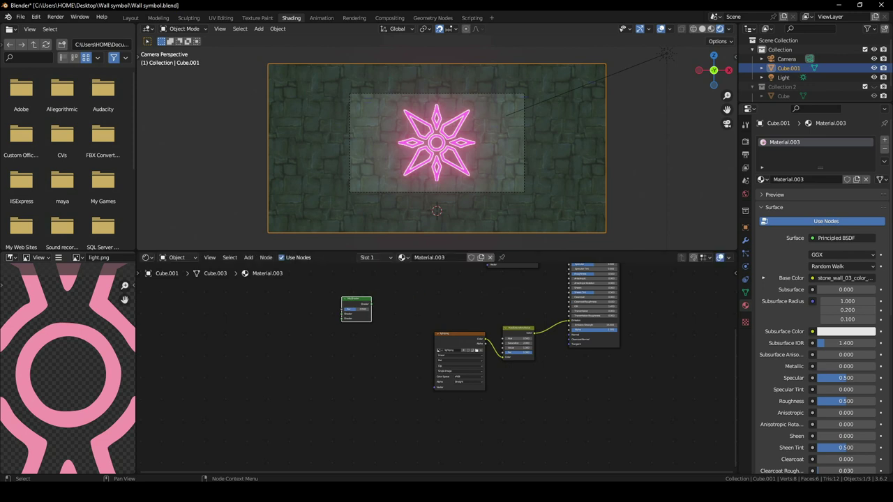
# Move the light.png and Hue/Saturation/Value nodes aside and feed the Hue/Saturation/Value Color into the Mix Shader's first Shader input
pyautogui.moveTo(517, 329); pyautogui.dragTo(489, 353)
pyautogui.moveTo(558, 313); pyautogui.dragTo(440, 382)
pyautogui.moveTo(490, 353); pyautogui.dragTo(339, 349)
pyautogui.press('g')
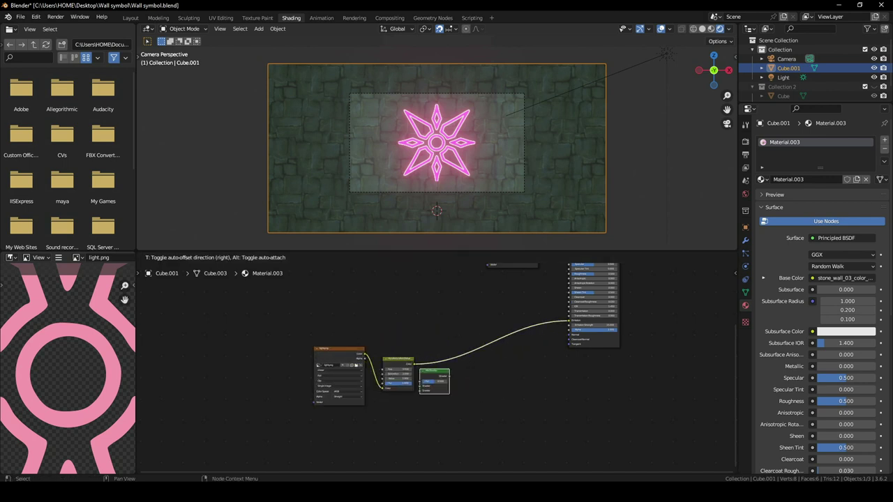
pyautogui.press('Return')
pyautogui.scroll(3, 434, 369)
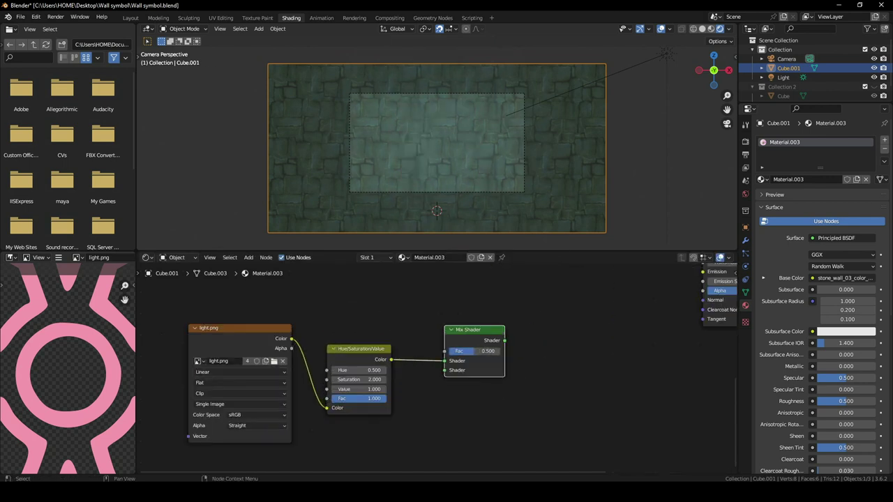
# Add a Shader to RGB node and link it between the Mix Shader and the Principled BSDF's Emission input
pyautogui.scroll(-2, 436, 369)
pyautogui.hotkey('shift', 'a')
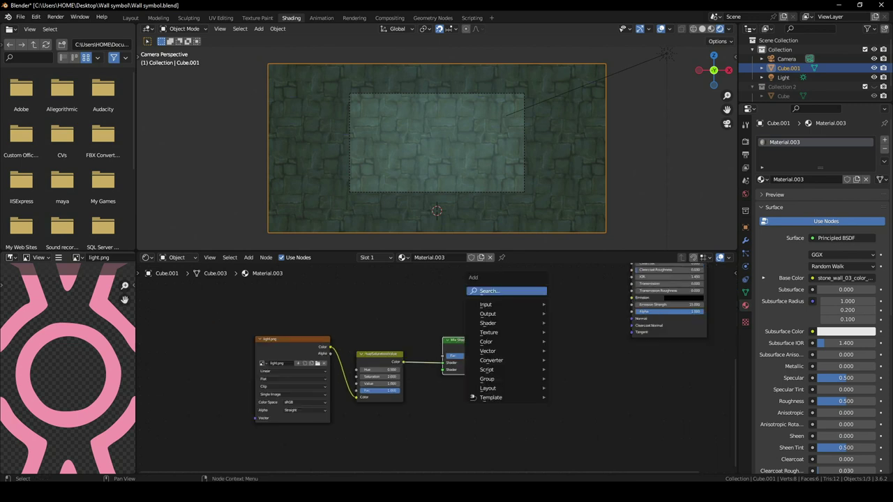
pyautogui.write('sha')
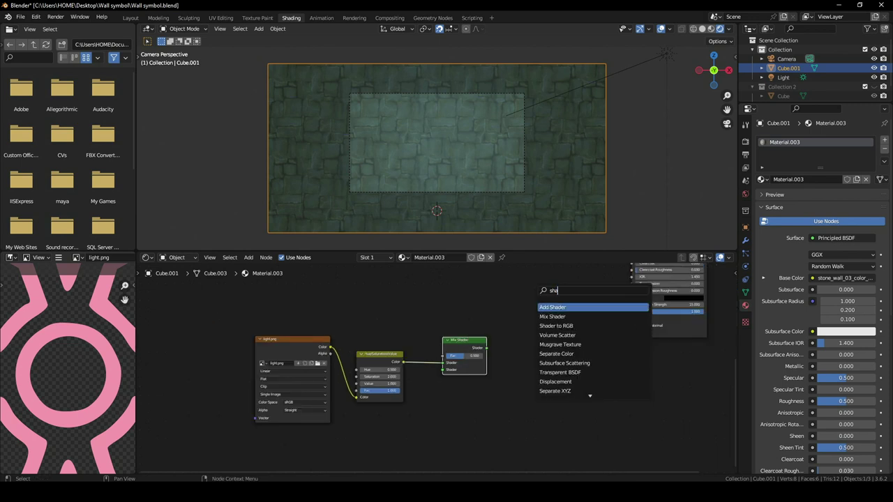
pyautogui.press('Down')
pyautogui.press('Down')
pyautogui.press('Return')
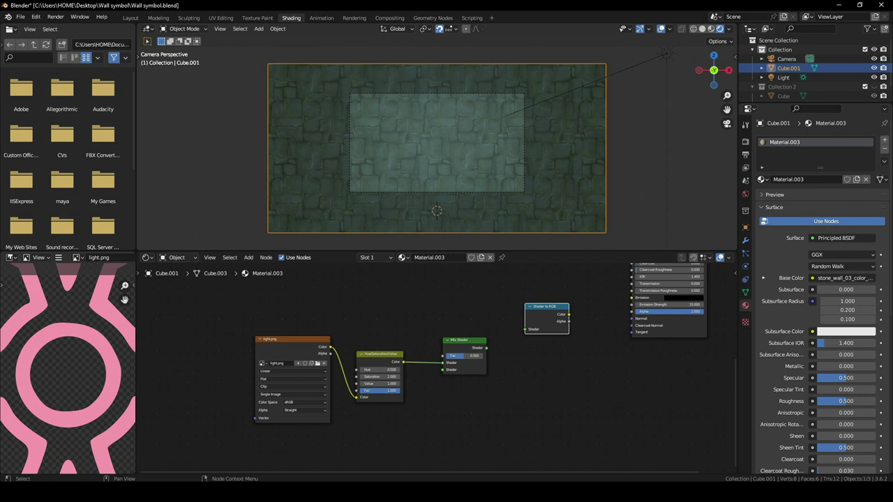
pyautogui.moveTo(487, 348); pyautogui.dragTo(632, 298)
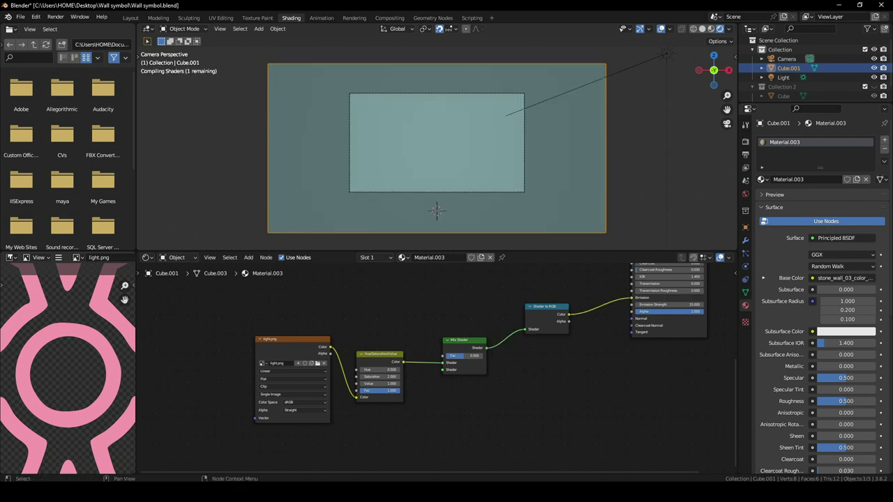
# Add a Transparent BSDF node and connect it to the Mix Shader's second Shader input
pyautogui.hotkey('shift', 'a')
pyautogui.write('tran')
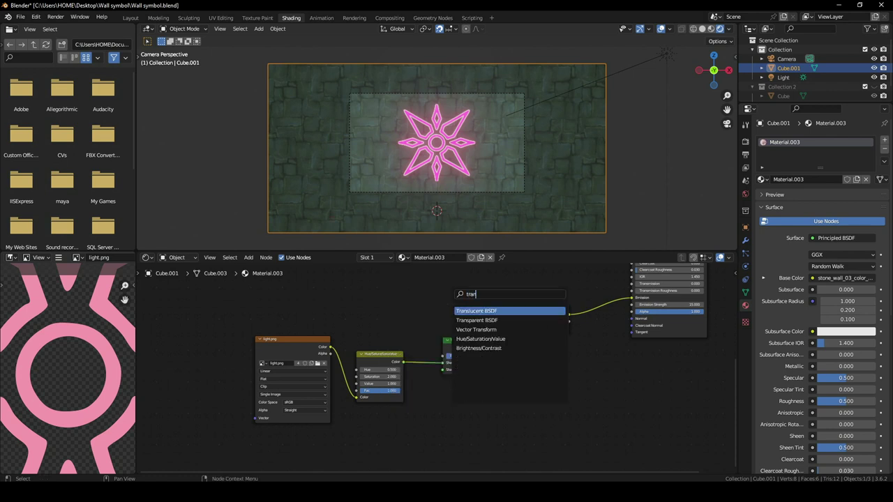
pyautogui.click(477, 320)
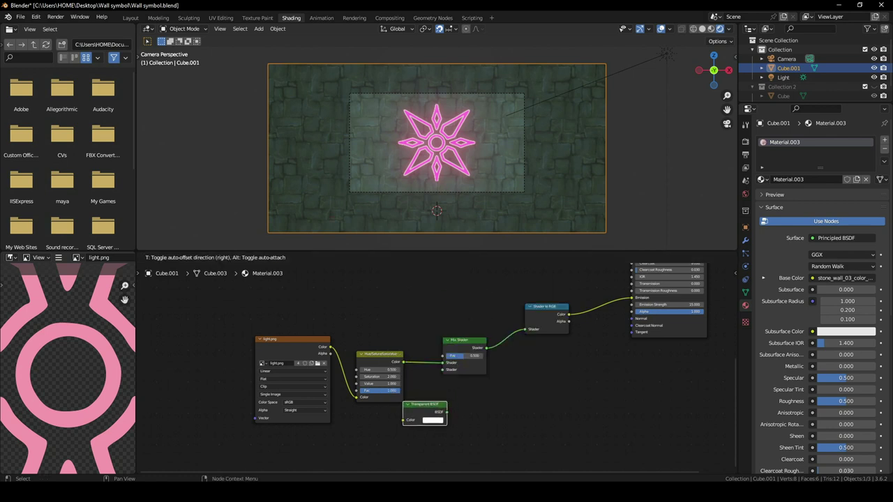
pyautogui.click(405, 430)
pyautogui.moveTo(428, 429); pyautogui.dragTo(442, 369)
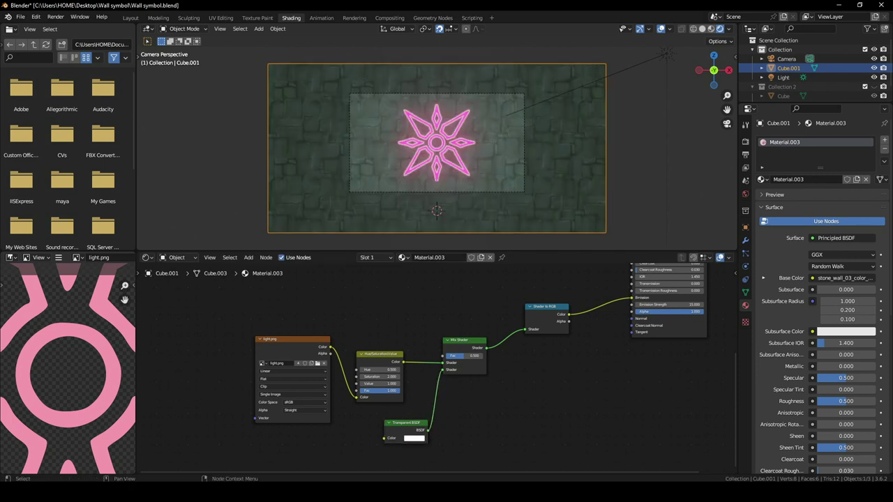
# Add a Color Ramp node above the light.png node and connect its Color output to the Mix Shader's Fac input
pyautogui.moveTo(298, 290); pyautogui.dragTo(389, 305, button='middle')
pyautogui.hotkey('shift', 'a')
pyautogui.write('x')
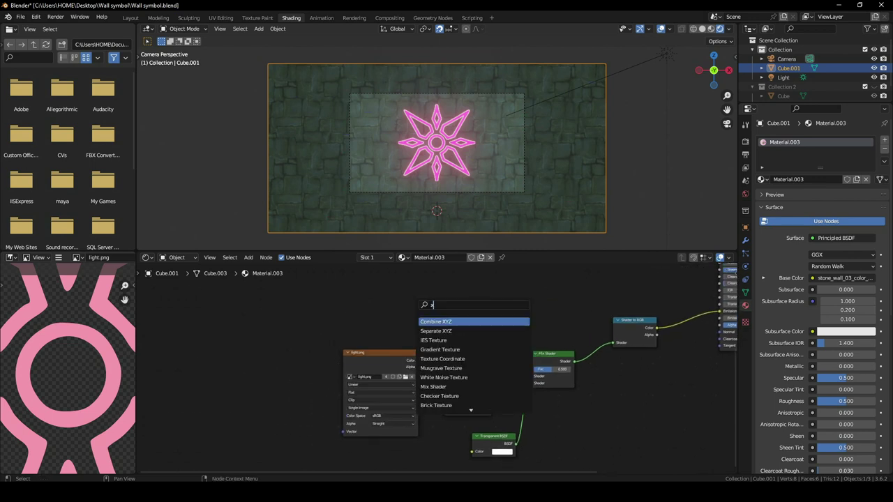
pyautogui.press('BackSpace')
pyautogui.write('colo')
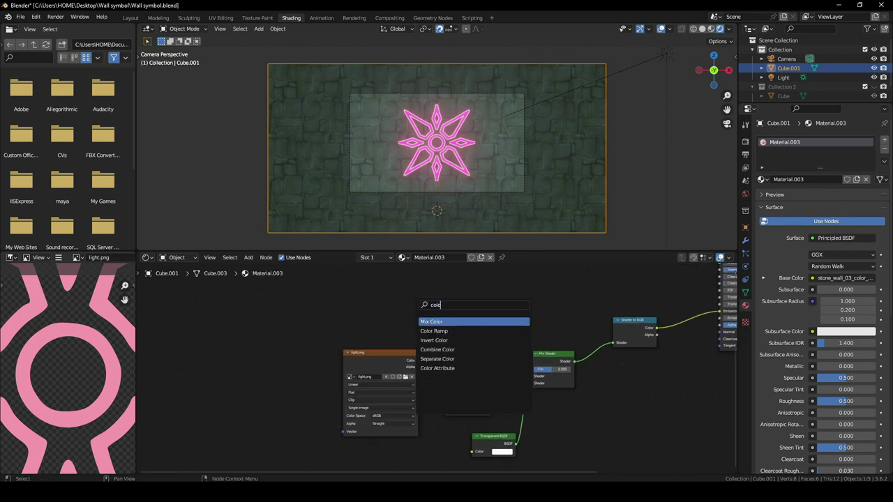
pyautogui.press('Down')
pyautogui.press('Return')
pyautogui.click(385, 273)
pyautogui.moveTo(458, 283); pyautogui.dragTo(531, 378)
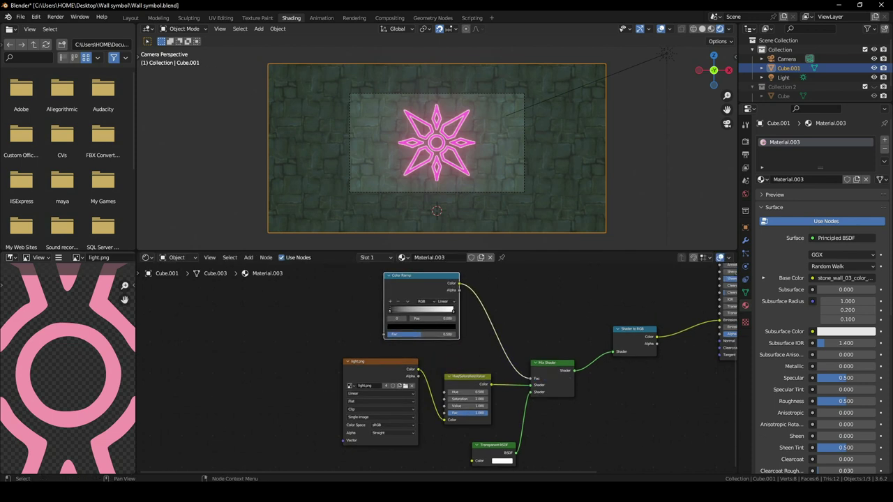
# Set the Color Ramp to Constant interpolation and reposition its stops, white at the start and black at 1.000
pyautogui.click(443, 301)
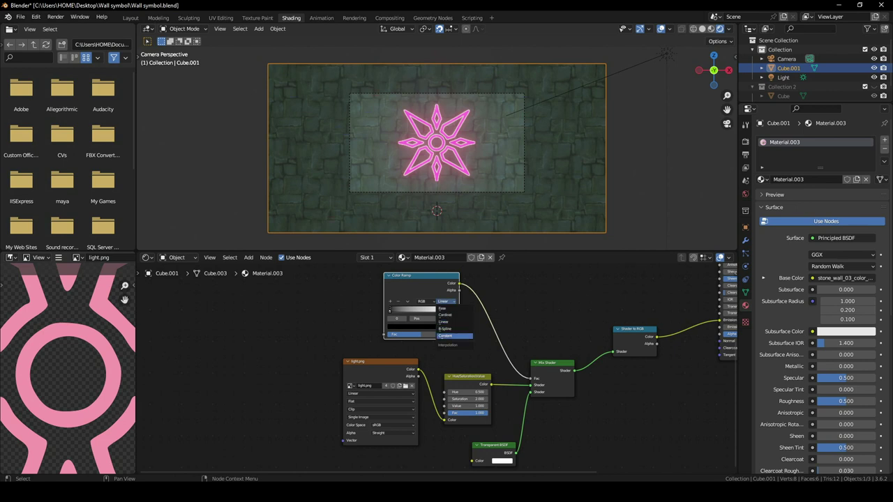
pyautogui.click(445, 335)
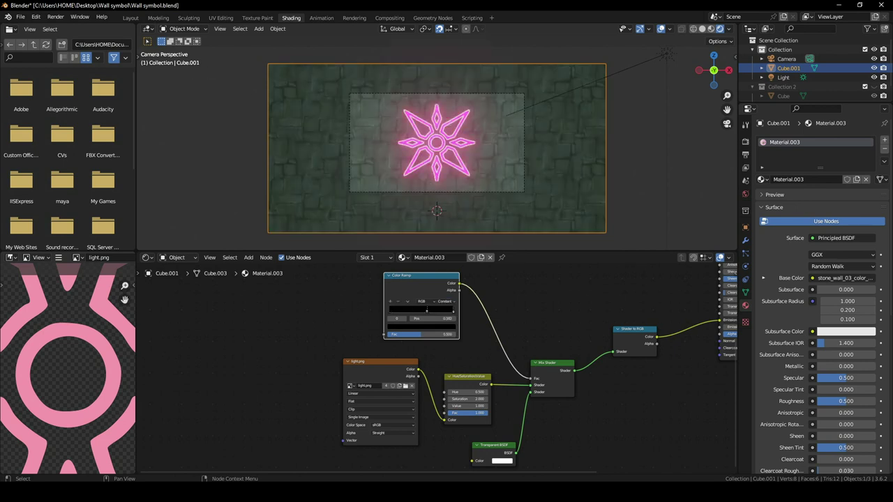
pyautogui.moveTo(453, 310)
pyautogui.mouseDown()
pyautogui.moveTo(390, 310)
pyautogui.moveTo(454, 310)
pyautogui.mouseUp()
# Add Texture Coordinate and Mapping nodes to the light.png node and move the pair aside to make room
pyautogui.moveTo(454, 314); pyautogui.dragTo(522, 304, button='middle')
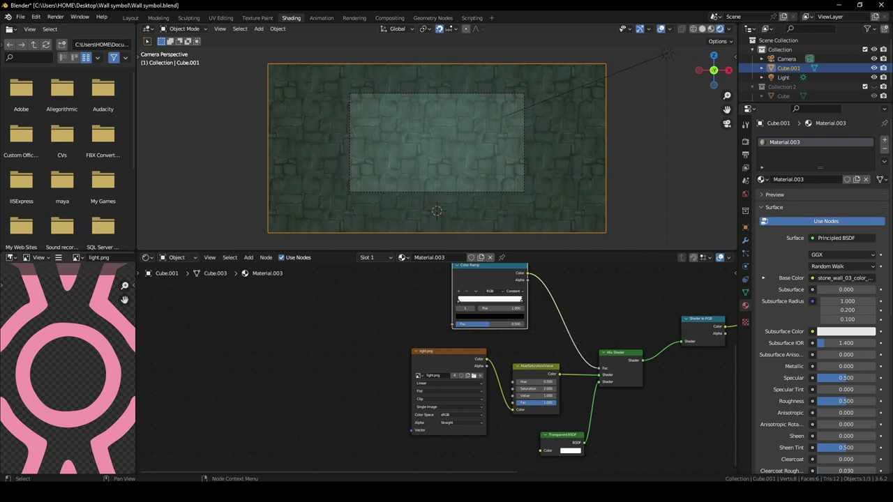
pyautogui.click(446, 355)
pyautogui.hotkey('ctrl', 't')
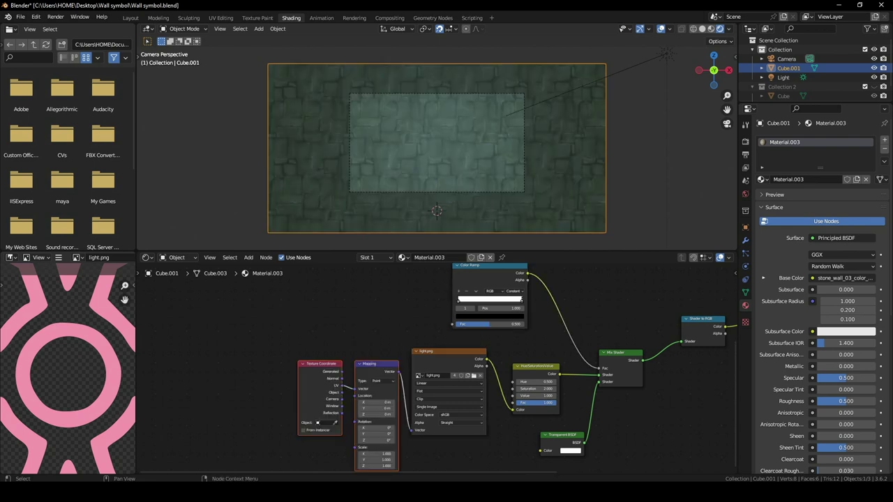
pyautogui.moveTo(378, 364); pyautogui.dragTo(308, 339)
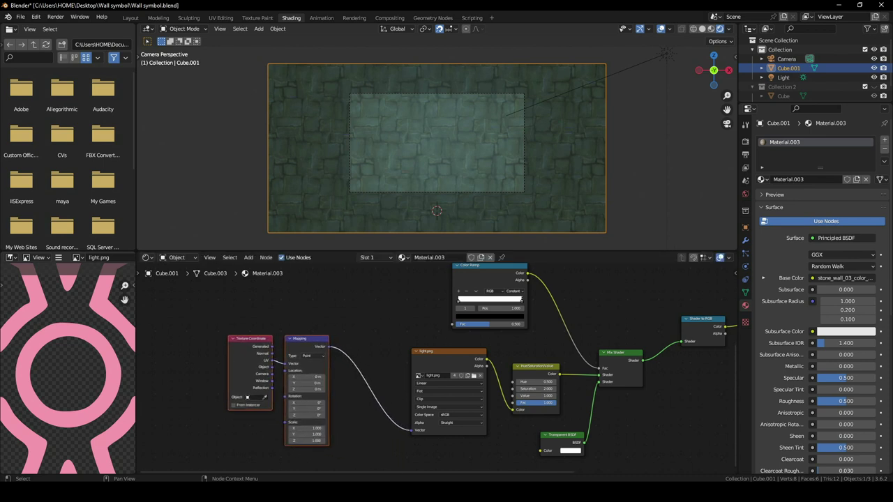
# Add a Separate XYZ node, feed it the Mapping Vector, and connect its Y output to the Color Ramp's Fac
pyautogui.hotkey('shift', 'a')
pyautogui.write('sep')
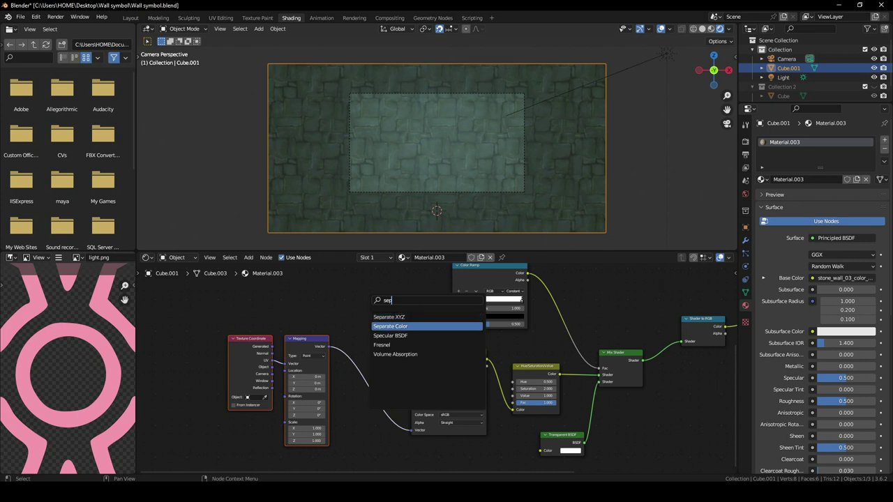
pyautogui.press('Return')
pyautogui.press('Return')
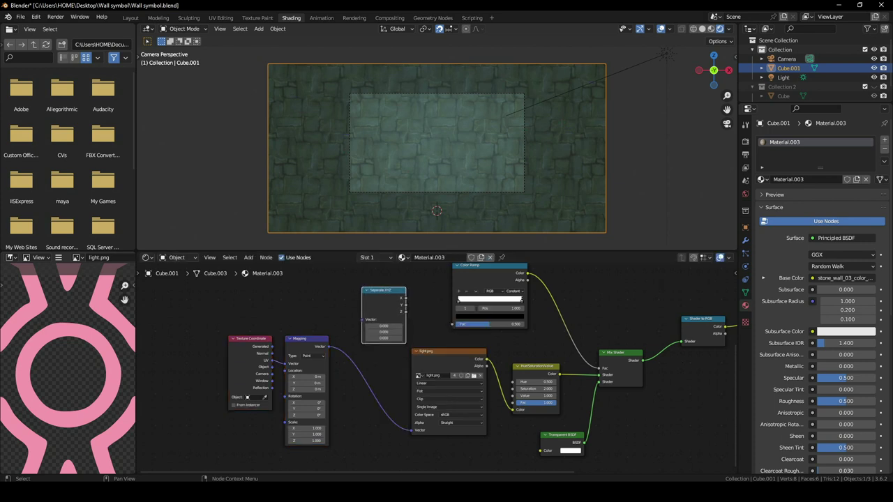
pyautogui.moveTo(328, 347)
pyautogui.mouseDown()
pyautogui.moveTo(362, 319)
pyautogui.moveTo(455, 323)
pyautogui.mouseUp()
# Try sliding the Color Ramp's black stop to preview the symbol's reveal, and undo the change
pyautogui.moveTo(521, 300)
pyautogui.mouseDown()
pyautogui.moveTo(459, 300)
pyautogui.moveTo(521, 300)
pyautogui.mouseUp()
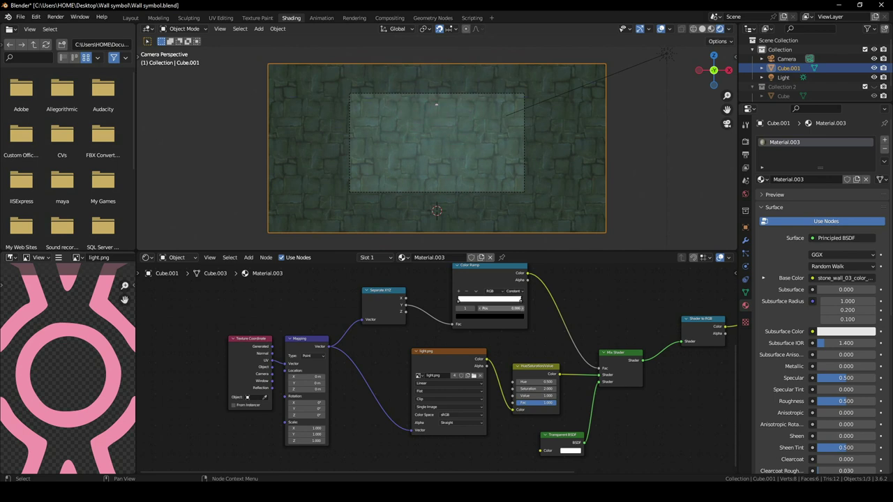
pyautogui.hotkey('ctrl', 'z')
# Check the complete node tree and switch to the Layout workspace
pyautogui.scroll(-3, 179, 439)
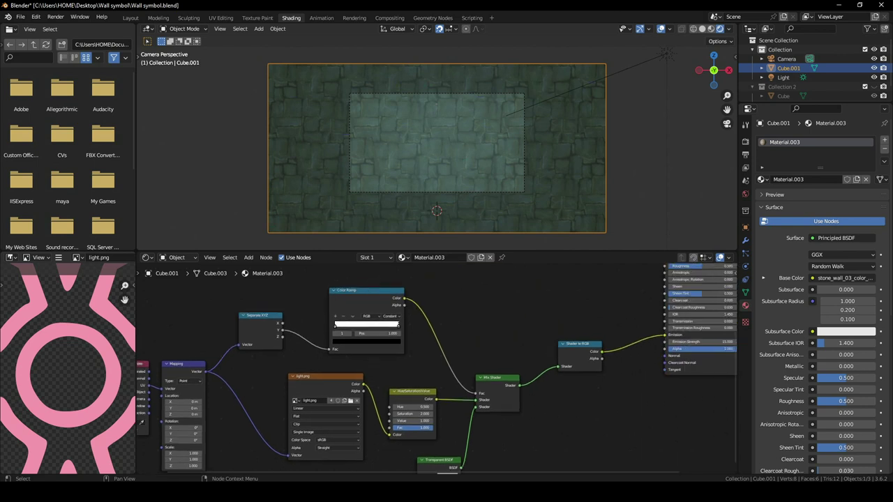
pyautogui.scroll(-2, 437, 369)
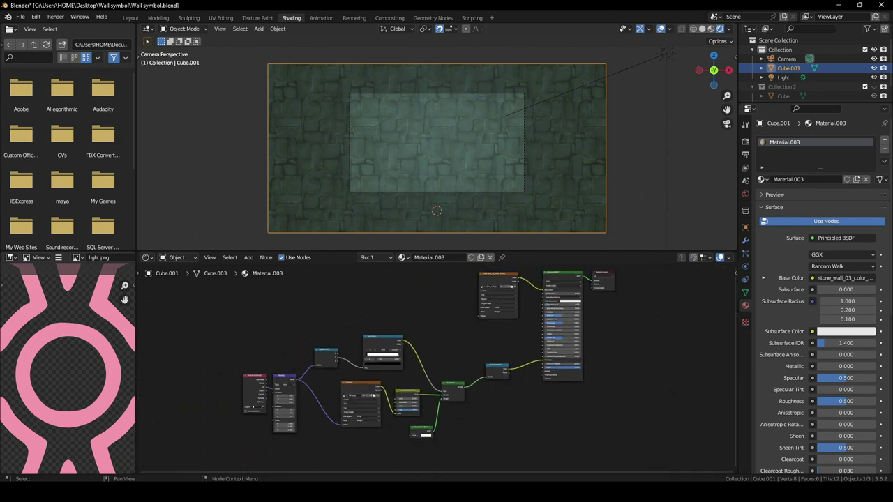
pyautogui.scroll(1, 429, 374)
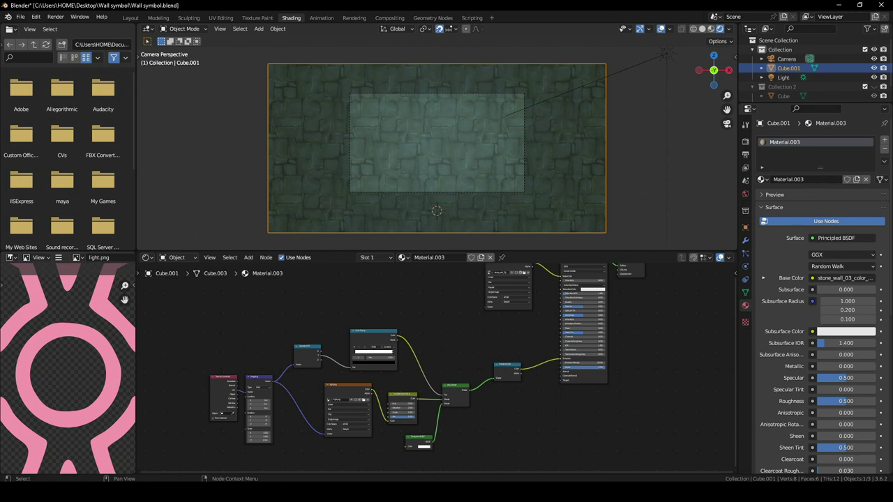
pyautogui.click(131, 18)
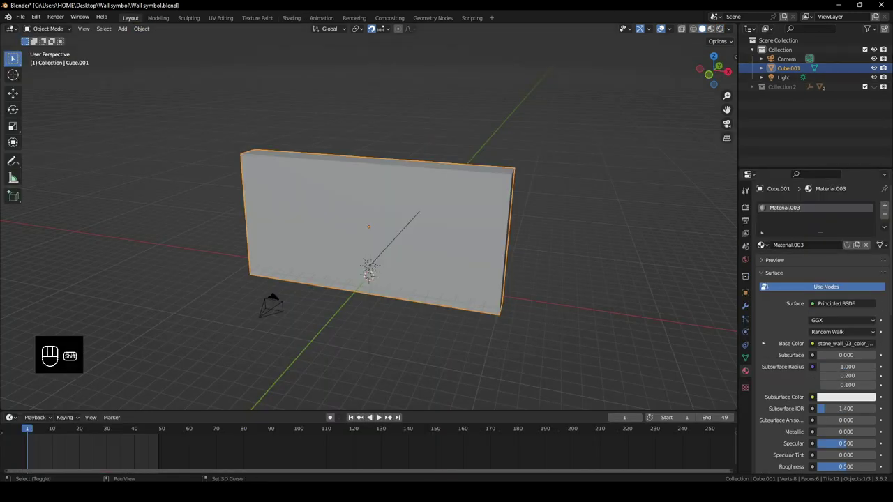
# Add a plane at the wall's base and assign Material.001 to it
pyautogui.hotkey('shift', 'a')
pyautogui.click(455, 190)
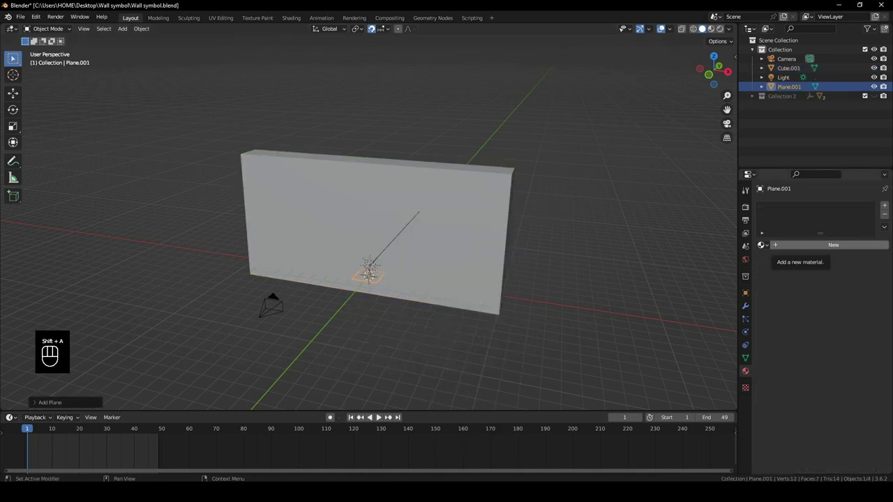
pyautogui.click(762, 244)
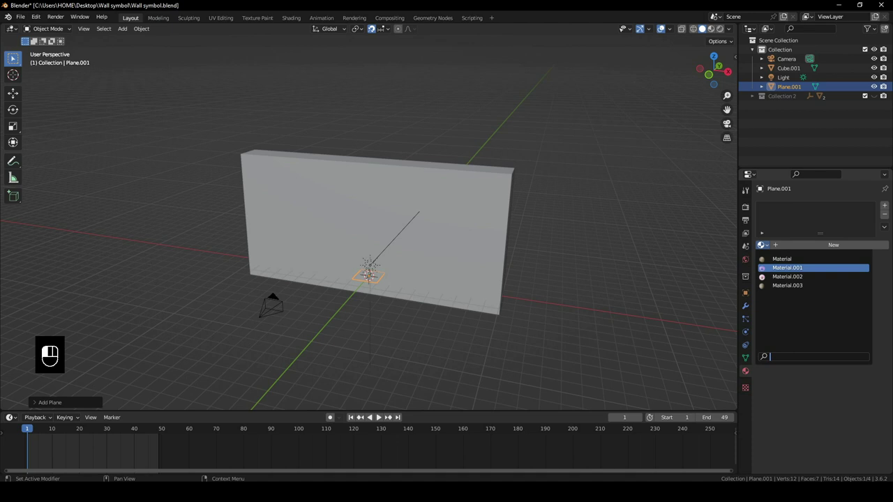
pyautogui.click(787, 267)
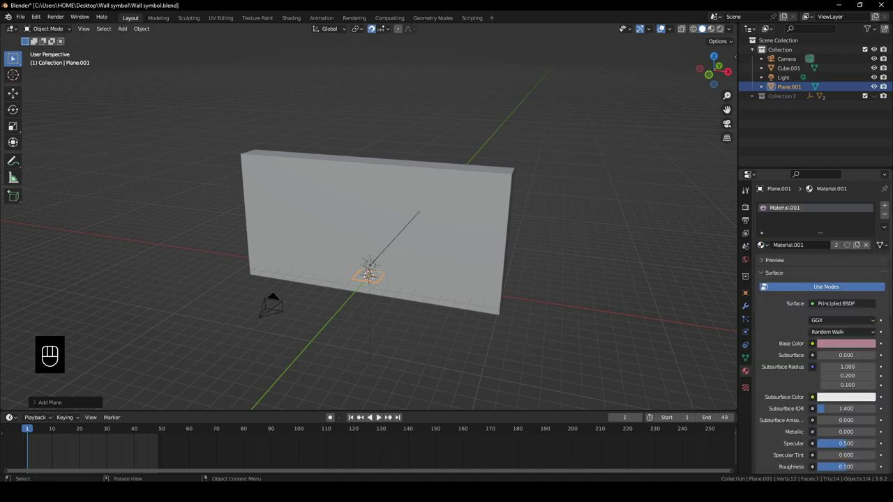
# Hide the wall Cube.001 and view the plane from the top in Rendered shading
pyautogui.click(789, 68)
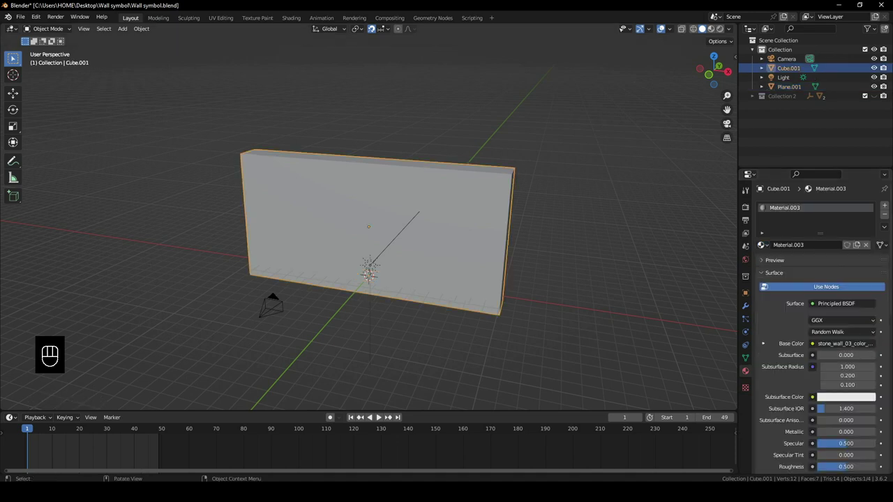
pyautogui.press('h')
pyautogui.press('z')
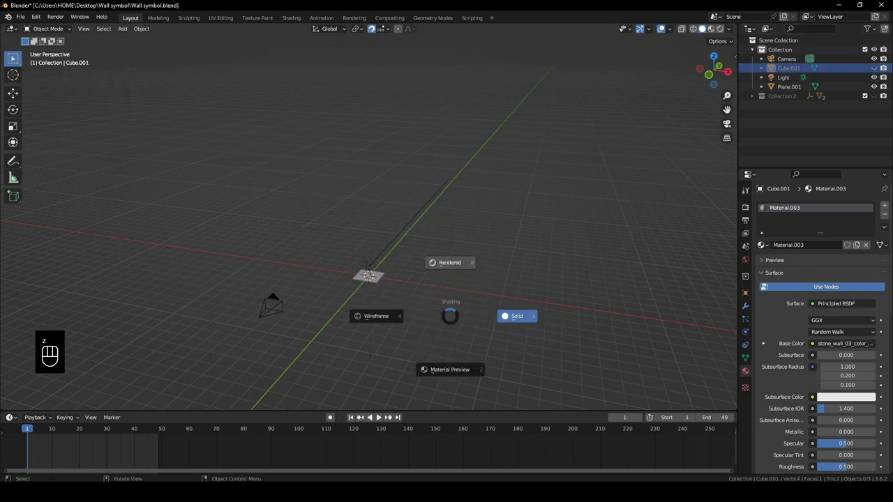
pyautogui.click(482, 315)
pyautogui.press('KP_7')
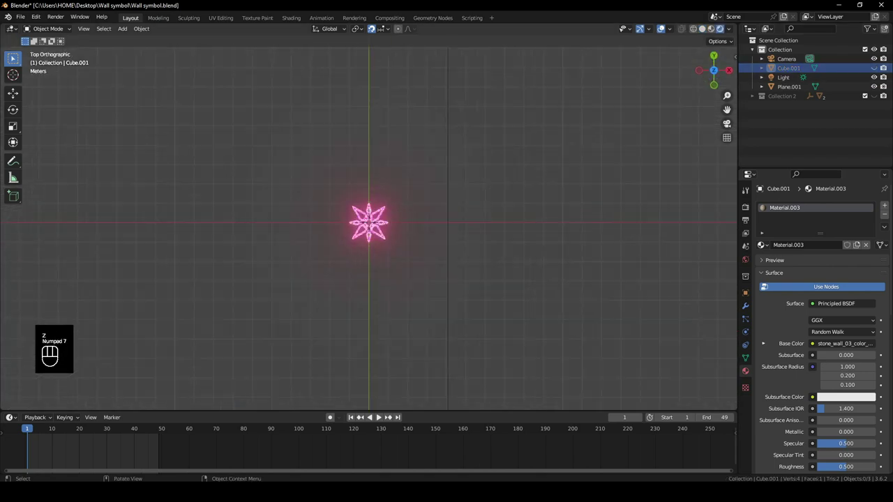
# Select the symbol plane and check its material's emission, alpha and blend mode settings
pyautogui.scroll(10, 368, 222)
pyautogui.scroll(-2, 369, 222)
pyautogui.scroll(-10, 816, 321)
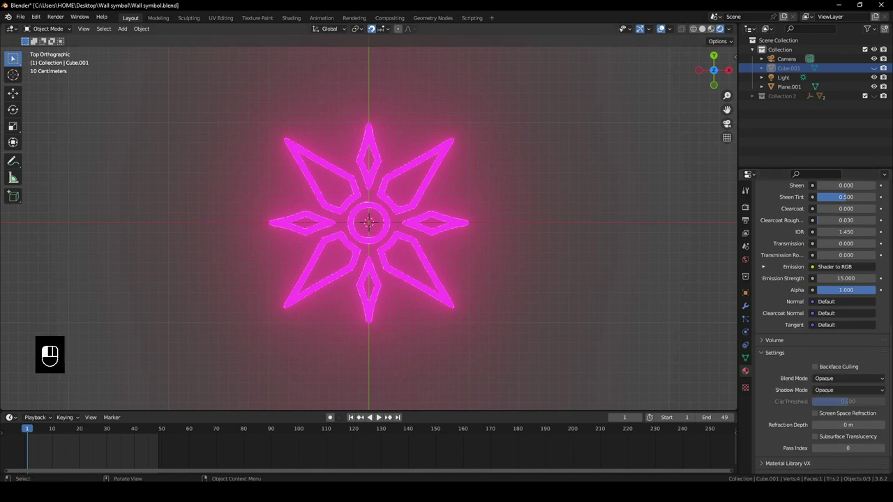
pyautogui.click(412, 237)
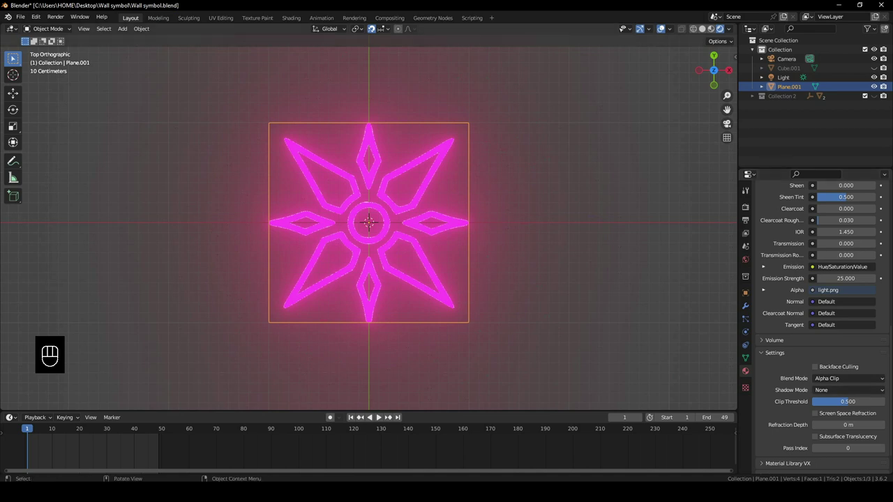
# Show the plane material's node tree in the Shading workspace and spread out the light.png and Hue/Saturation/Value nodes
pyautogui.click(291, 18)
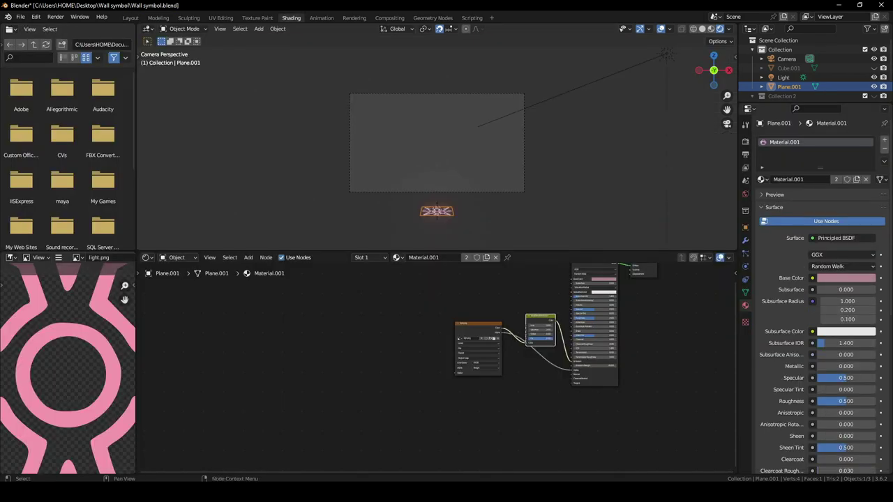
pyautogui.scroll(3, 586, 405)
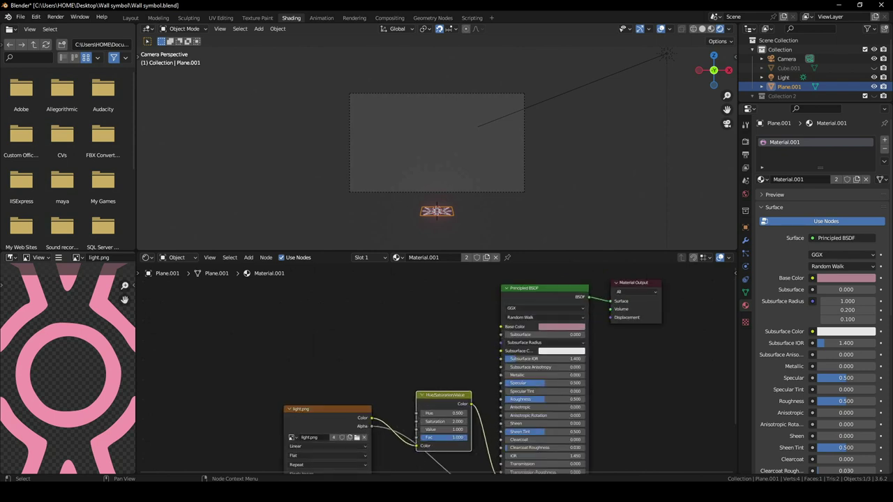
pyautogui.moveTo(307, 333); pyautogui.dragTo(259, 352)
pyautogui.moveTo(460, 147); pyautogui.dragTo(408, 189, button='middle')
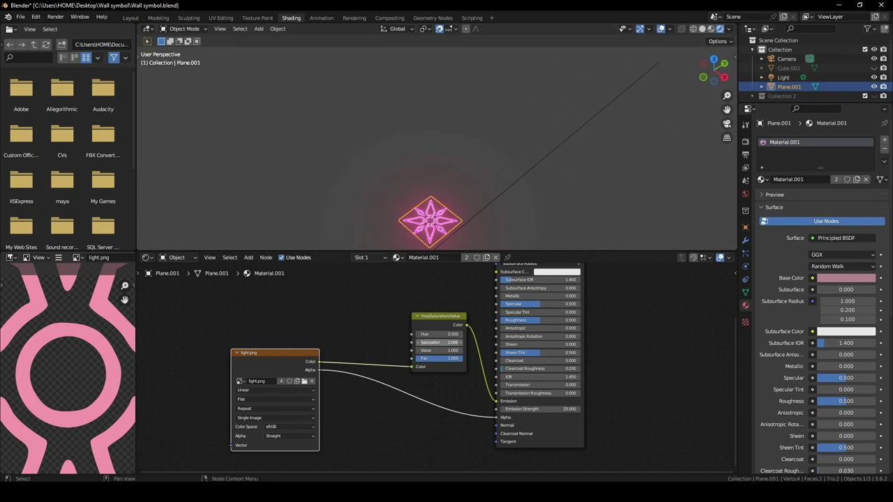
pyautogui.moveTo(440, 317); pyautogui.dragTo(423, 317)
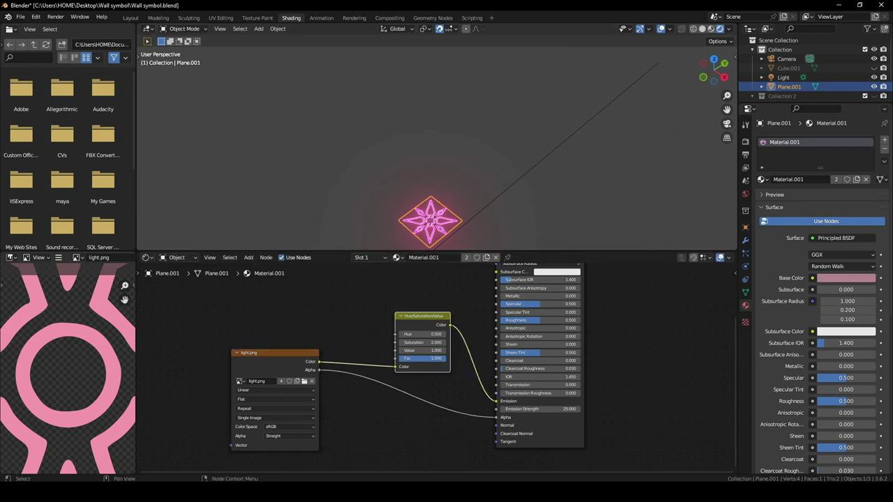
pyautogui.moveTo(525, 349); pyautogui.dragTo(491, 393, button='middle')
pyautogui.scroll(1, 491, 393)
pyautogui.scroll(-2, 436, 366)
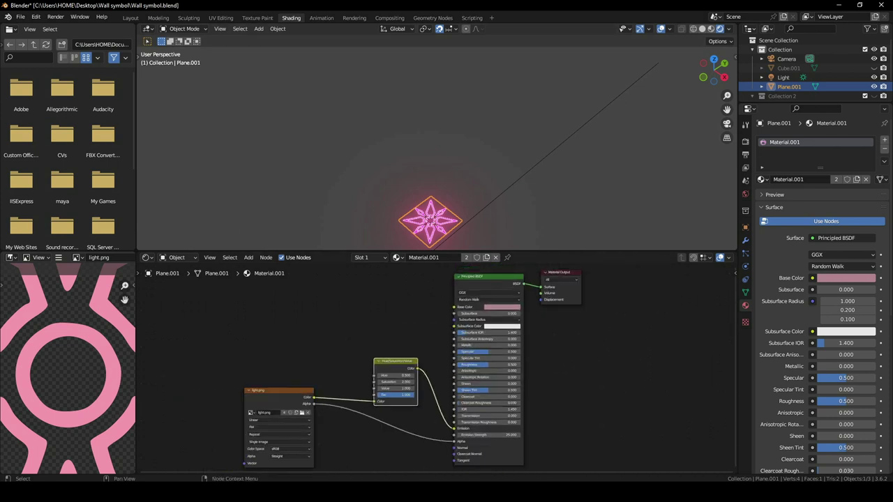
# Return to the Layout workspace, unhide the wall and select it
pyautogui.click(130, 17)
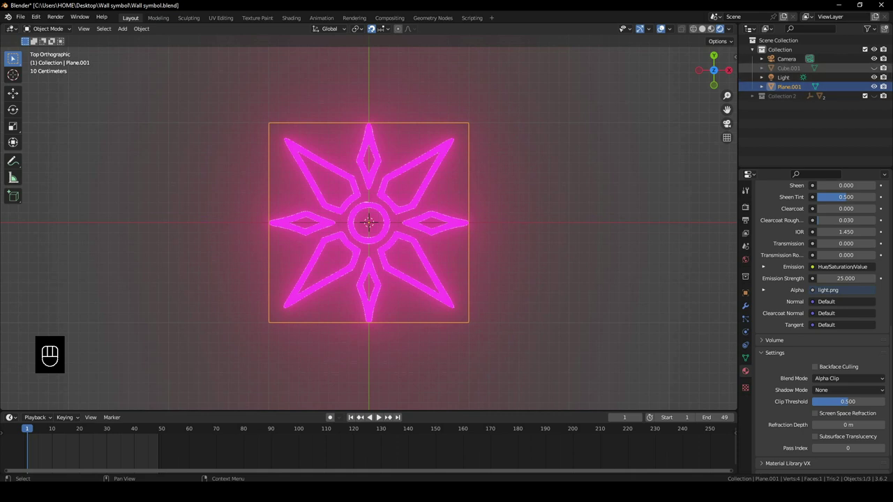
pyautogui.click(874, 68)
pyautogui.moveTo(433, 265); pyautogui.dragTo(397, 206, button='middle')
pyautogui.scroll(-6, 398, 206)
pyautogui.scroll(-2, 368, 230)
pyautogui.click(369, 217)
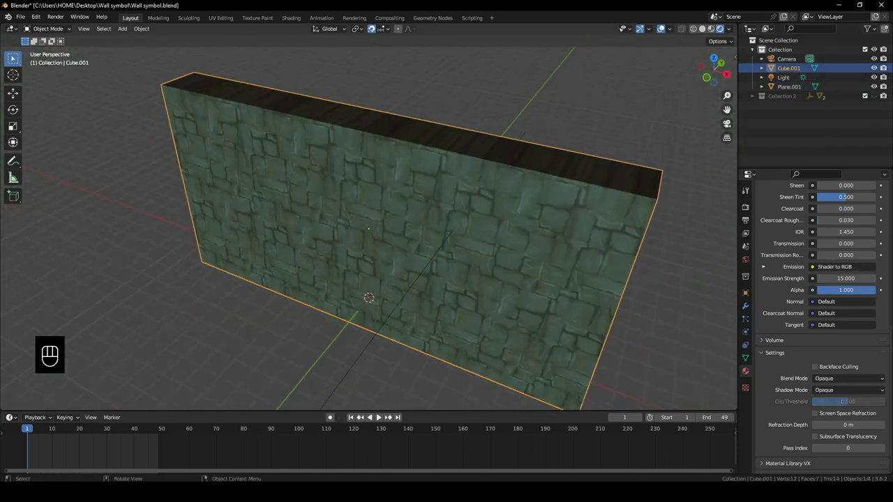
# In the wall material's node tree, set the Color Ramp's black stop position to 0.5
pyautogui.click(292, 18)
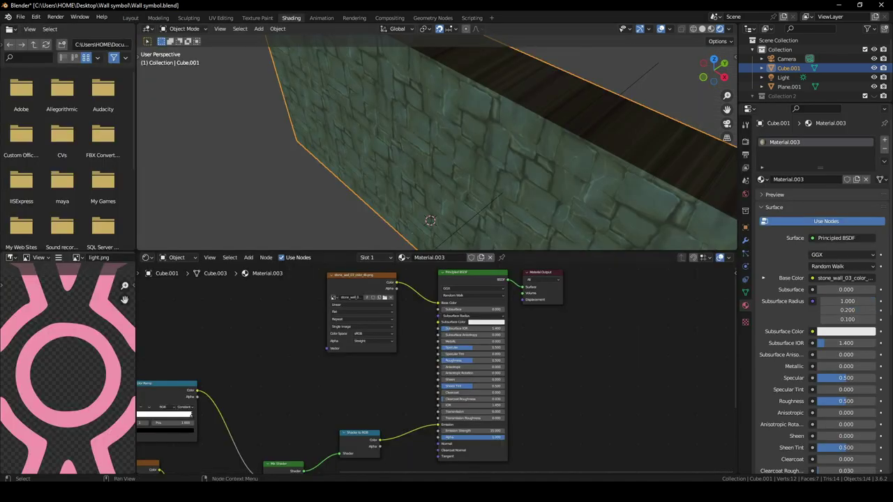
pyautogui.moveTo(279, 398); pyautogui.dragTo(374, 338, button='middle')
pyautogui.moveTo(287, 356); pyautogui.dragTo(268, 355)
pyautogui.click(268, 363)
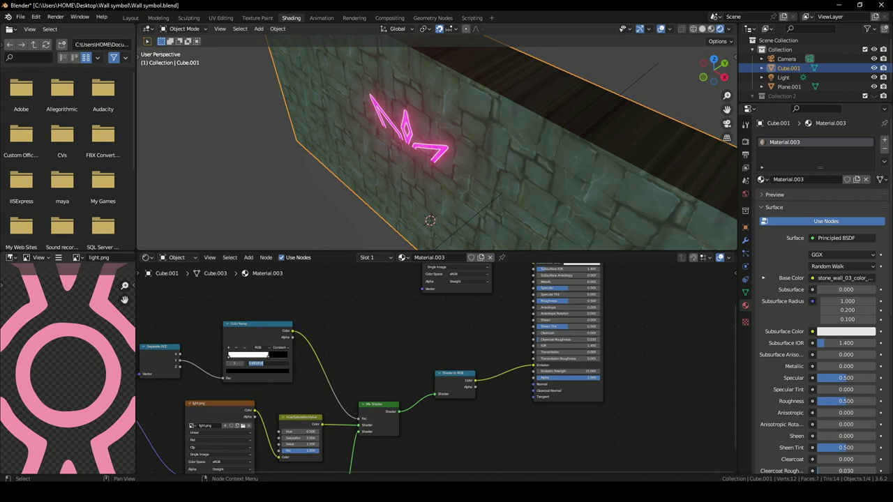
pyautogui.write('0.5')
pyautogui.press('Return')
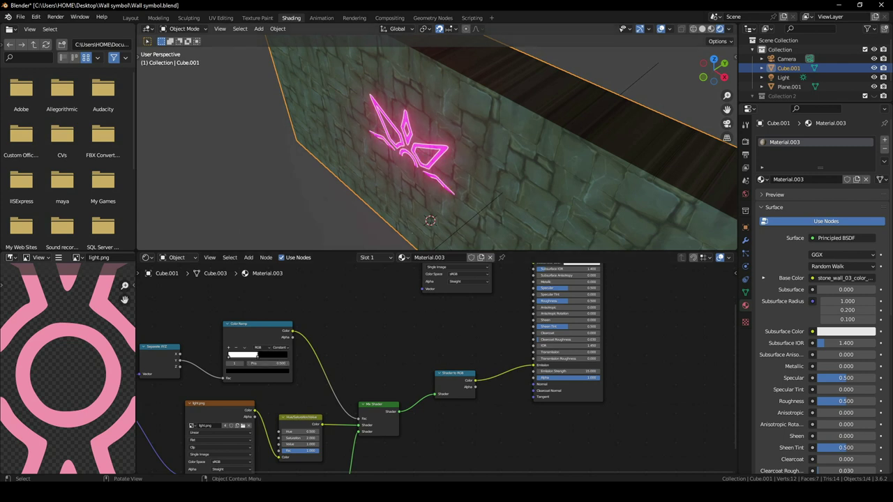
# Switch back to the Layout workspace and select the symbol plane at the wall's base
pyautogui.click(130, 18)
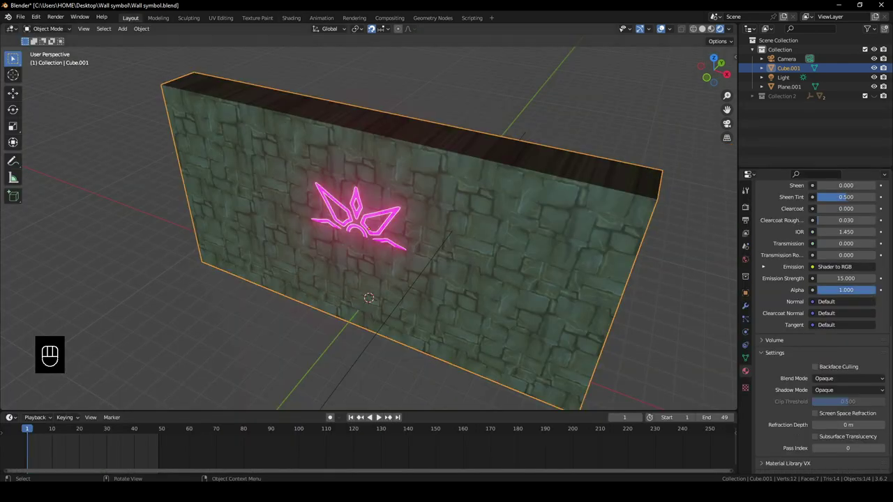
pyautogui.click(789, 87)
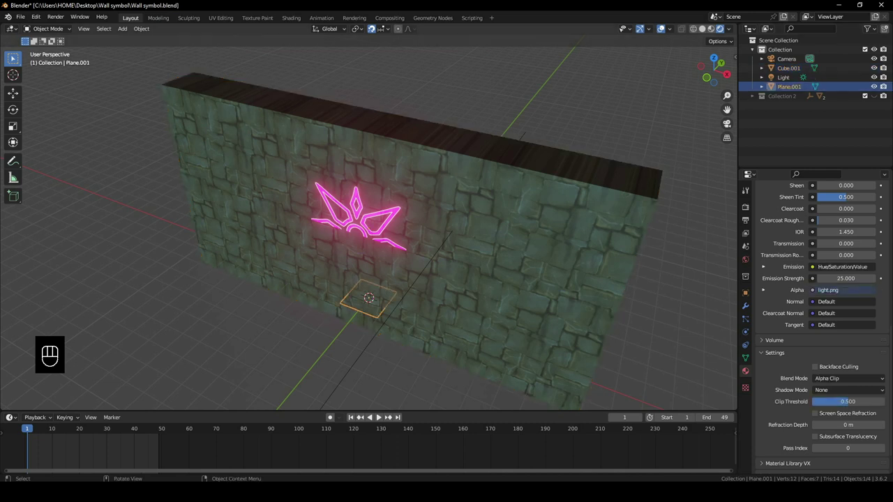
pyautogui.press('KP_7')
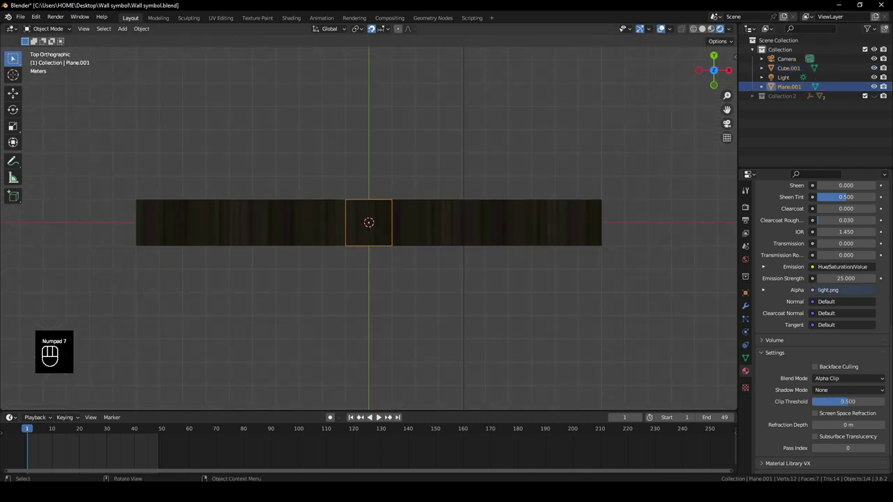
pyautogui.moveTo(390, 258); pyautogui.dragTo(350, 204, button='middle')
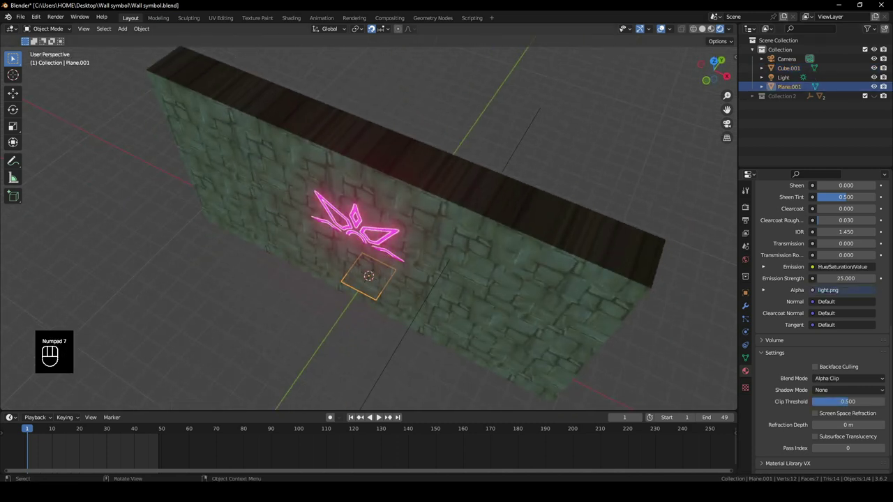
pyautogui.write('gy')
pyautogui.write('7')
pyautogui.press('Escape')
# Move the plane -1 m along Y so its centre sits on the wall's front face
pyautogui.press('KP_7')
pyautogui.scroll(5, 369, 222)
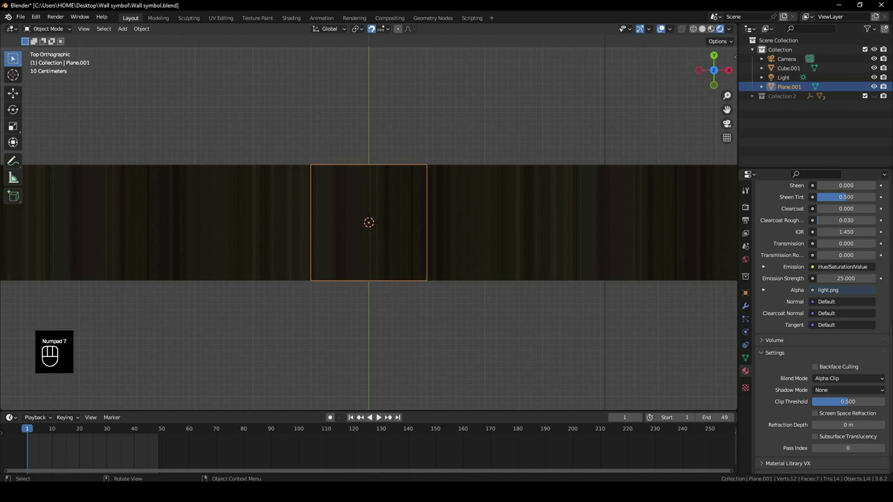
pyautogui.press('g')
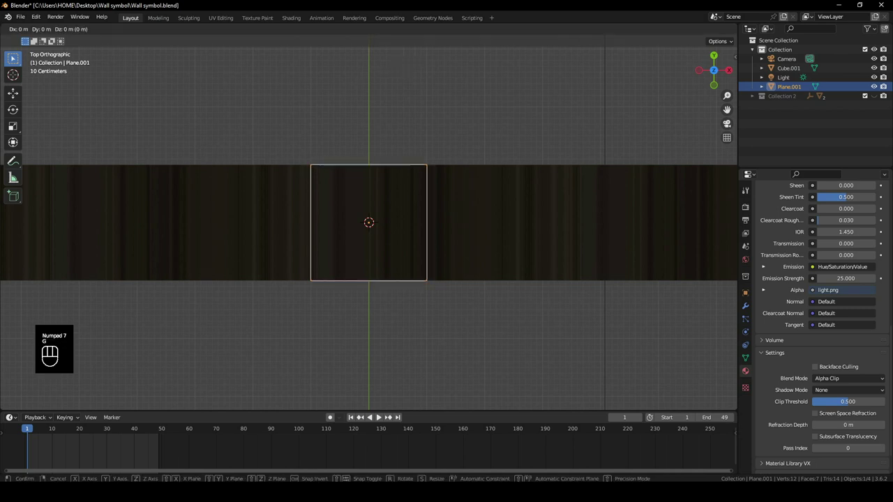
pyautogui.press('y')
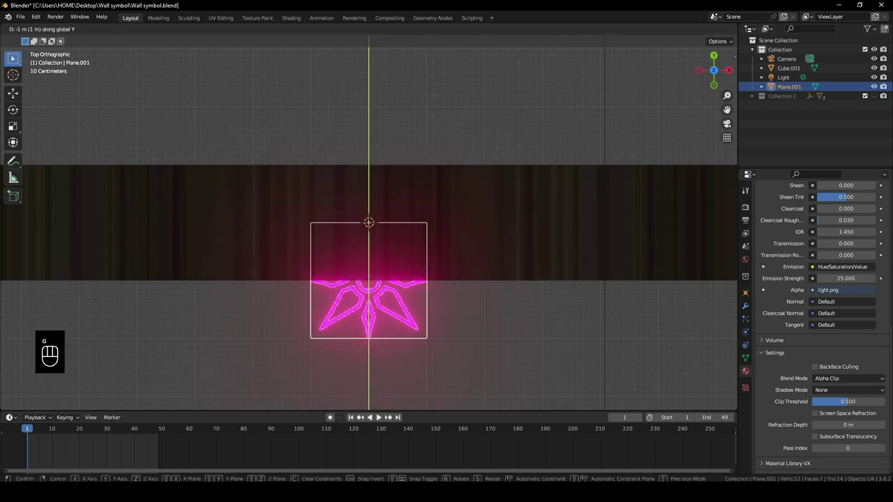
pyautogui.click(368, 293)
pyautogui.scroll(7, 368, 293)
pyautogui.keyDown('shift'); pyautogui.moveTo(368, 279); pyautogui.dragTo(388, 198, button='middle'); pyautogui.keyUp('shift')
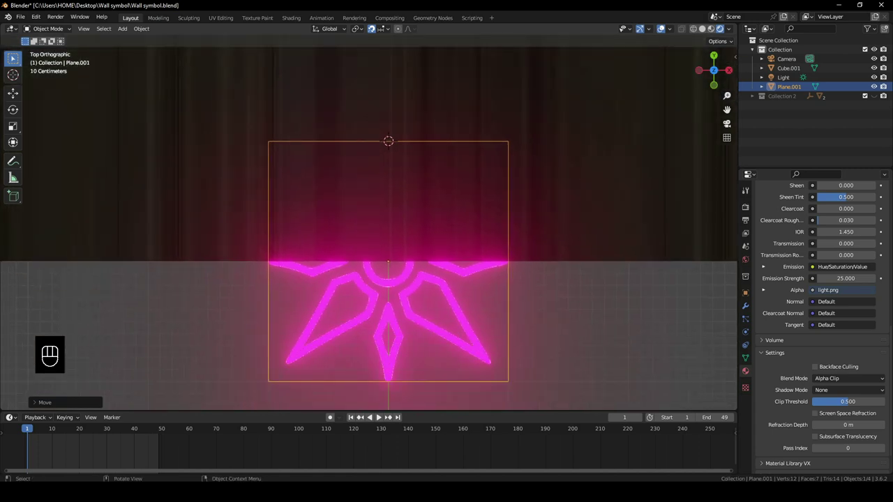
# Raise the plane 4 m along Z, close to the glowing symbol on the wall
pyautogui.scroll(-4, 369, 224)
pyautogui.moveTo(391, 279); pyautogui.dragTo(328, 216, button='middle')
pyautogui.scroll(-3, 368, 223)
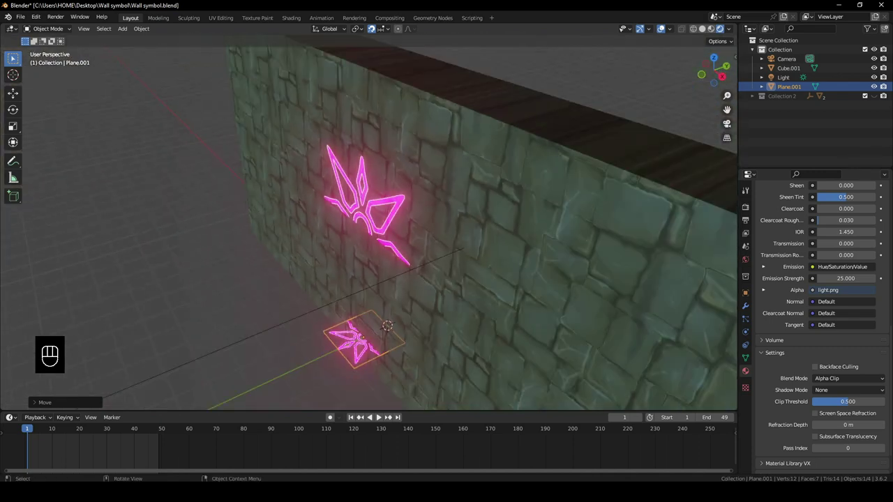
pyautogui.press('g')
pyautogui.press('z')
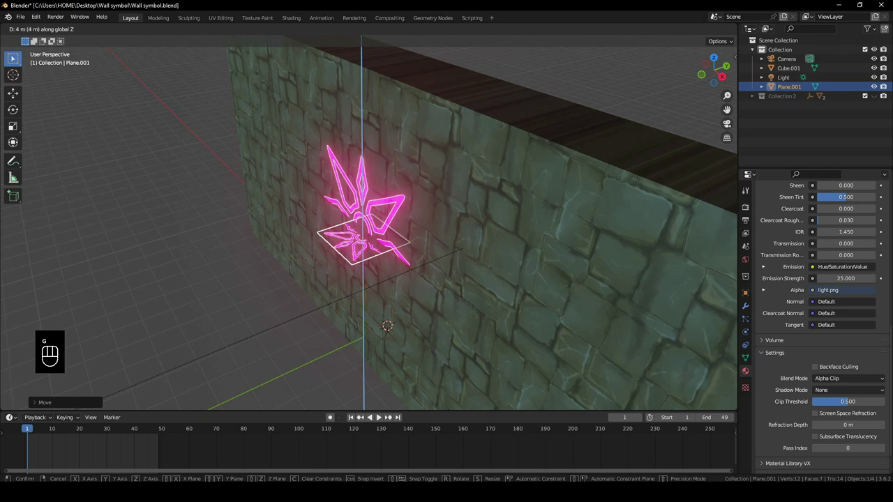
pyautogui.press('Return')
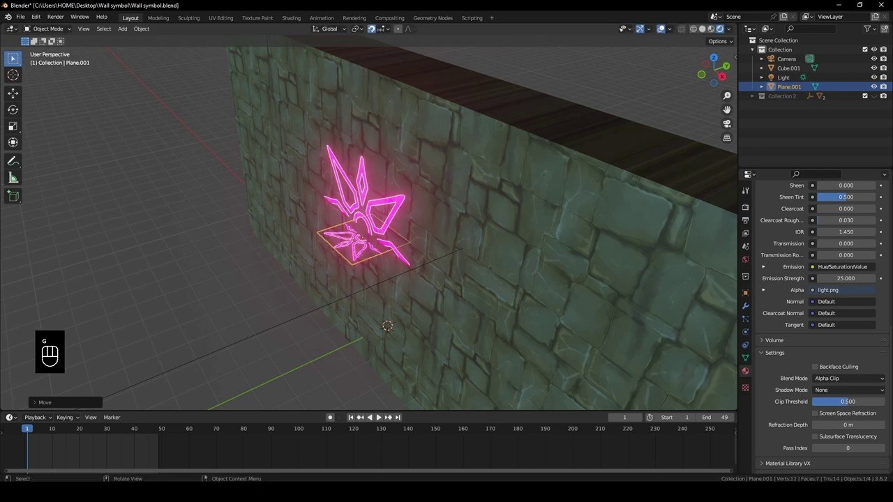
# In front view, raise the plane slightly along Z to line up with the cut edge of the wall symbol
pyautogui.press('KP_1')
pyautogui.press('g')
pyautogui.press('z')
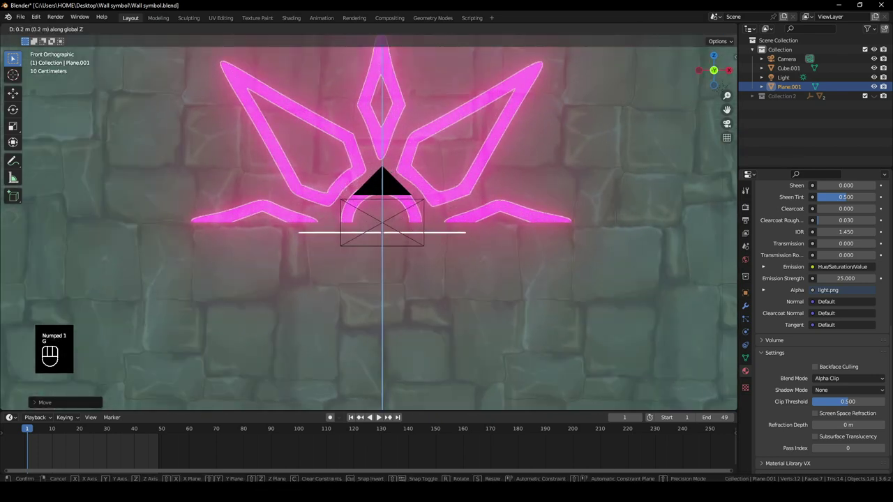
pyautogui.press('Return')
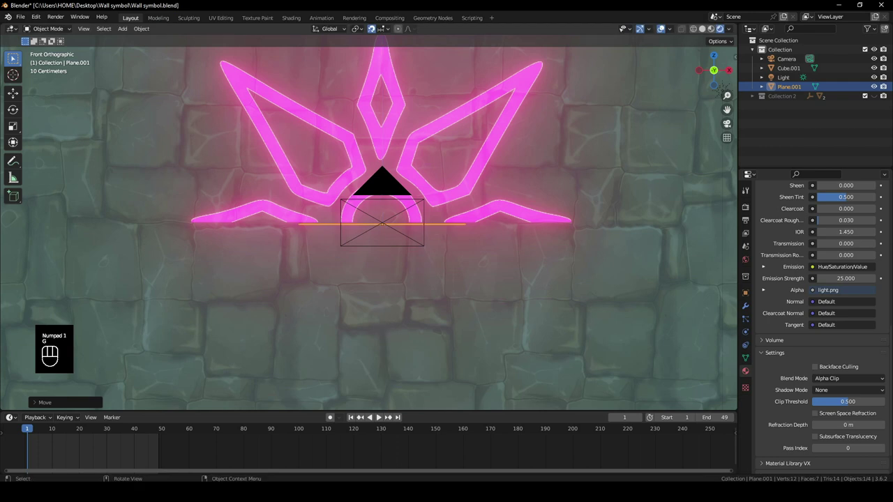
# Scale the plane up to slightly more than twice its size to match the wall symbol's width
pyautogui.moveTo(520, 206); pyautogui.dragTo(495, 241, button='middle')
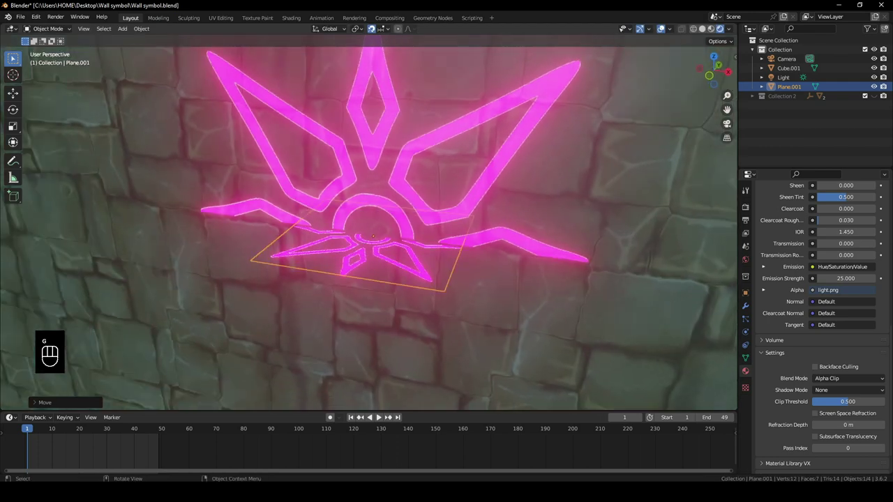
pyautogui.scroll(-4, 496, 241)
pyautogui.press('s')
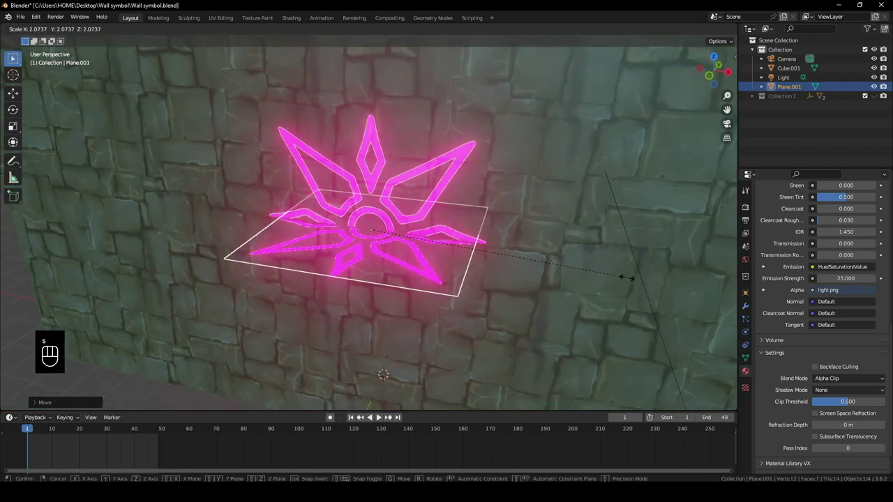
pyautogui.click(642, 284)
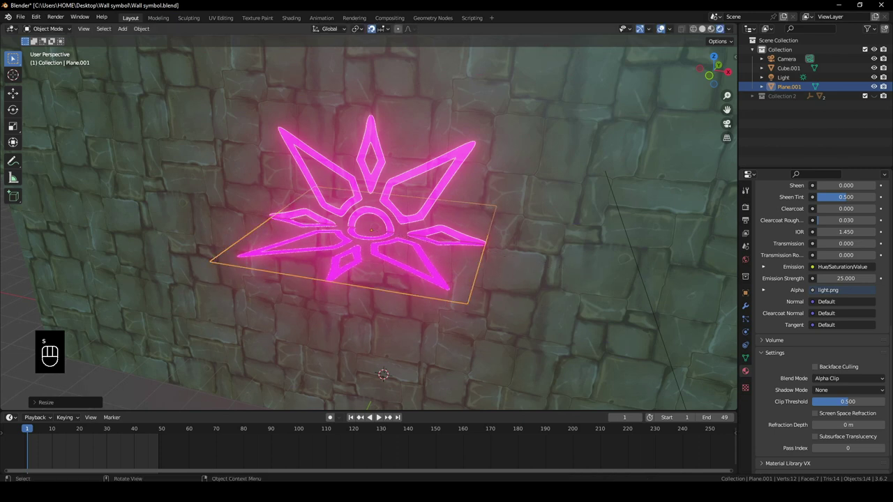
pyautogui.scroll(8, 370, 227)
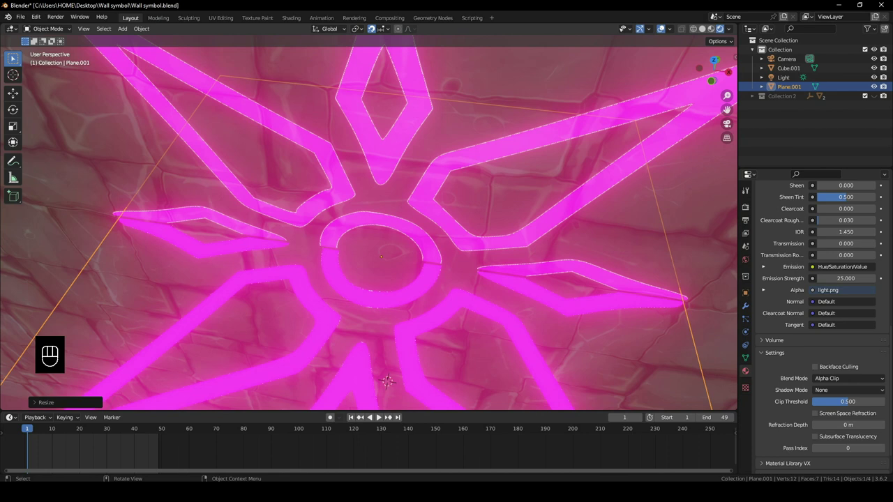
# Subdivide the symbol plane's mesh with 10 cuts and return to Object Mode
pyautogui.scroll(-5, 370, 227)
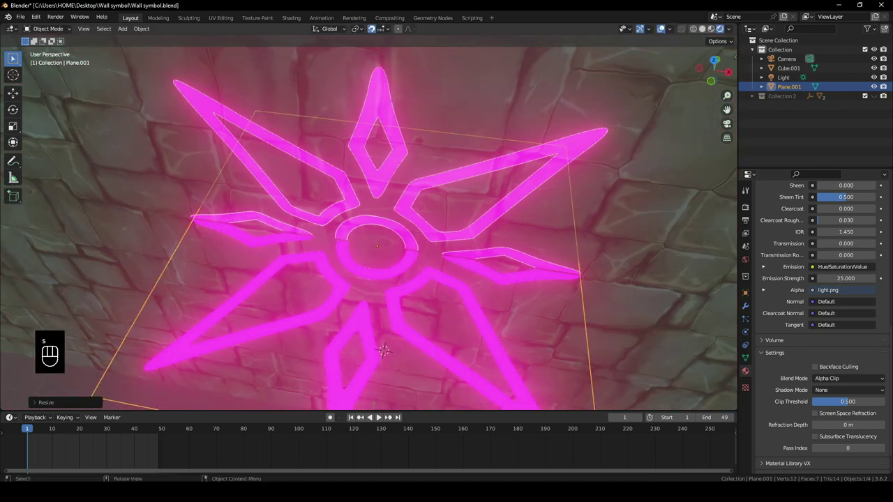
pyautogui.scroll(-3, 370, 227)
pyautogui.moveTo(391, 265); pyautogui.dragTo(398, 206, button='middle')
pyautogui.scroll(-5, 370, 227)
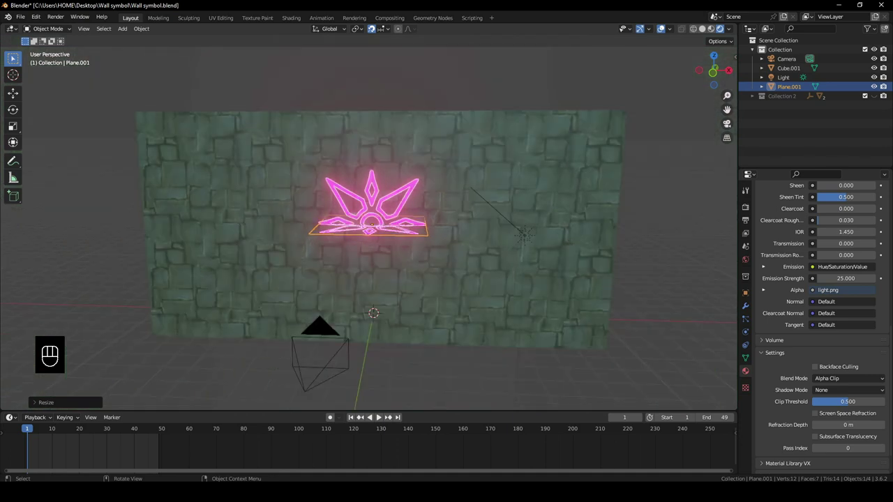
pyautogui.scroll(4, 419, 230)
pyautogui.press('Tab')
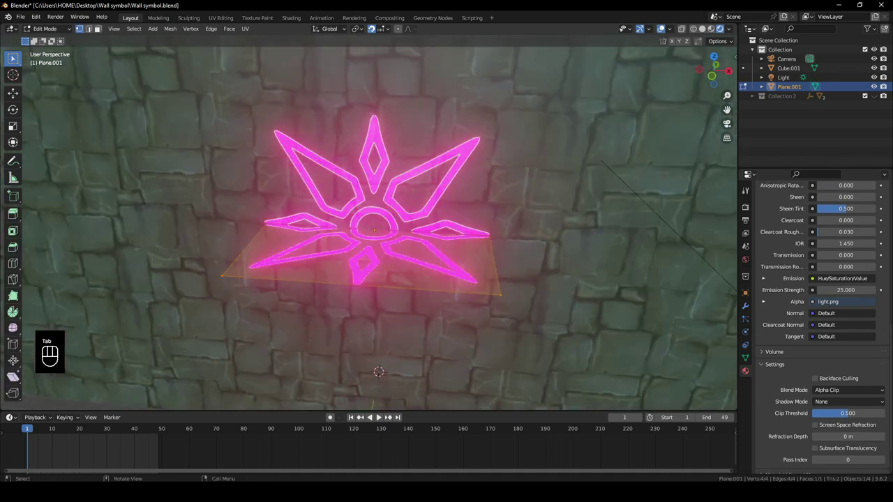
pyautogui.rightClick(481, 199)
pyautogui.click(488, 239)
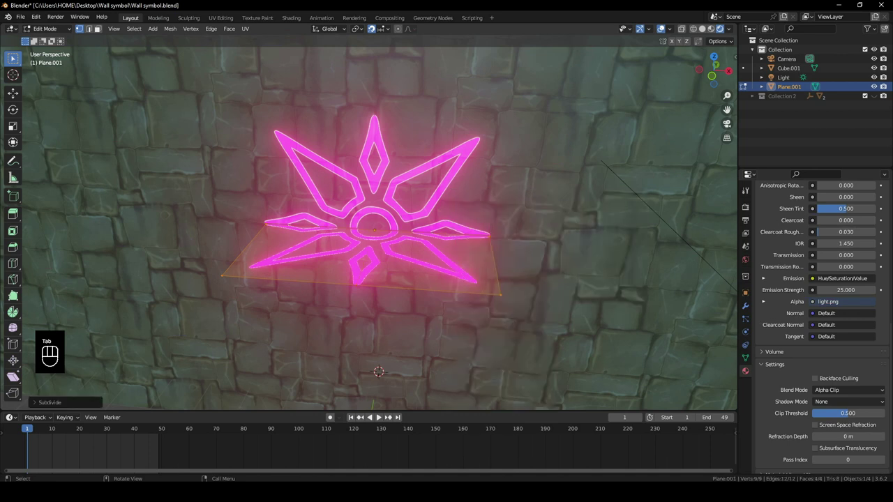
pyautogui.click(49, 403)
pyautogui.moveTo(119, 338); pyautogui.dragTo(168, 338)
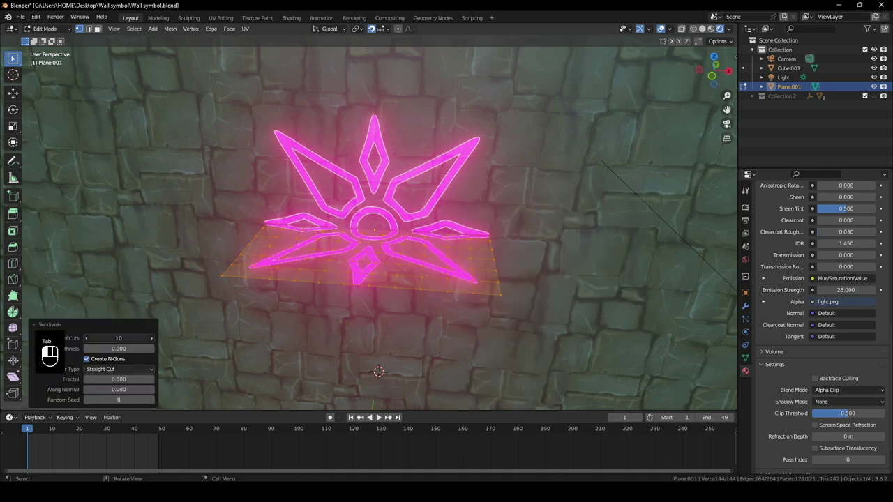
pyautogui.click(49, 324)
pyautogui.press('Tab')
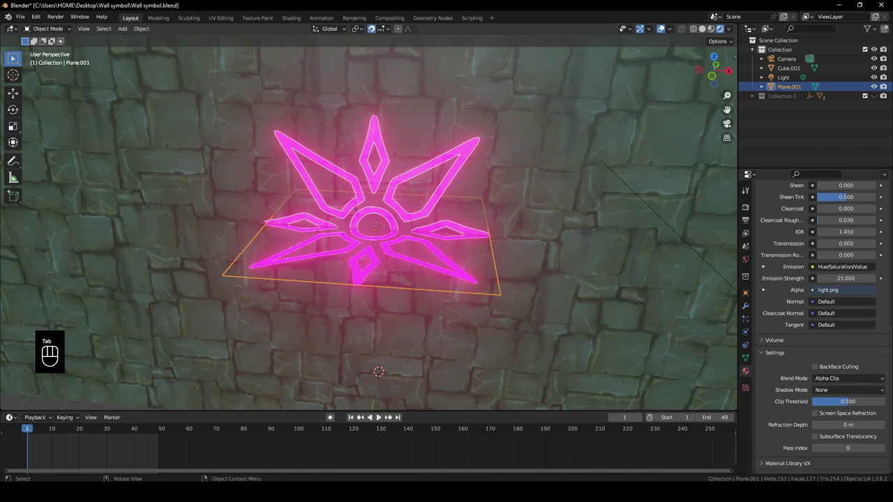
# Add a Displace modifier to the symbol plane with a new texture and a strength of 0.1
pyautogui.click(745, 305)
pyautogui.click(786, 205)
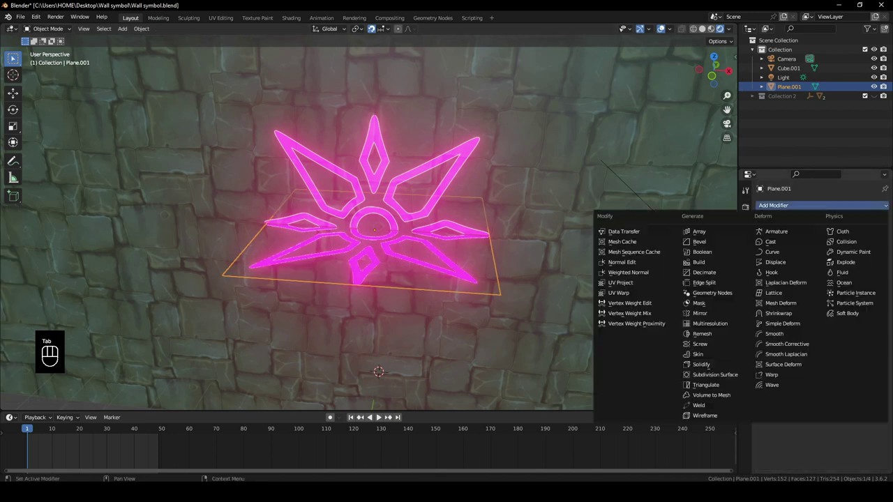
pyautogui.click(776, 262)
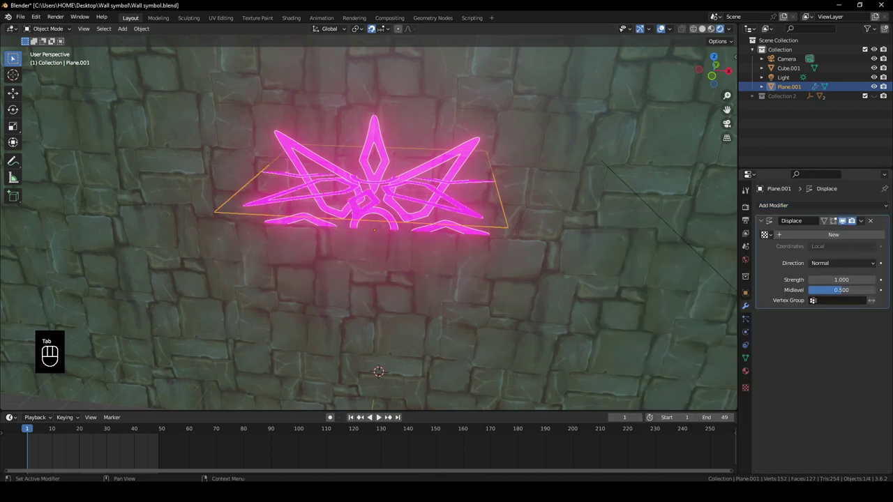
pyautogui.click(833, 235)
pyautogui.click(841, 280)
pyautogui.write('.1')
pyautogui.press('Return')
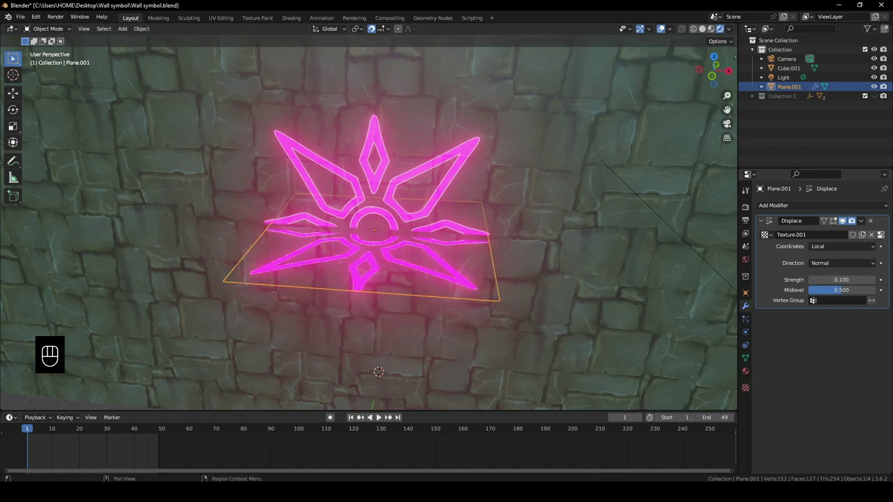
# Try the Noise type for the displacement texture and settle on Clouds
pyautogui.click(745, 388)
pyautogui.click(830, 233)
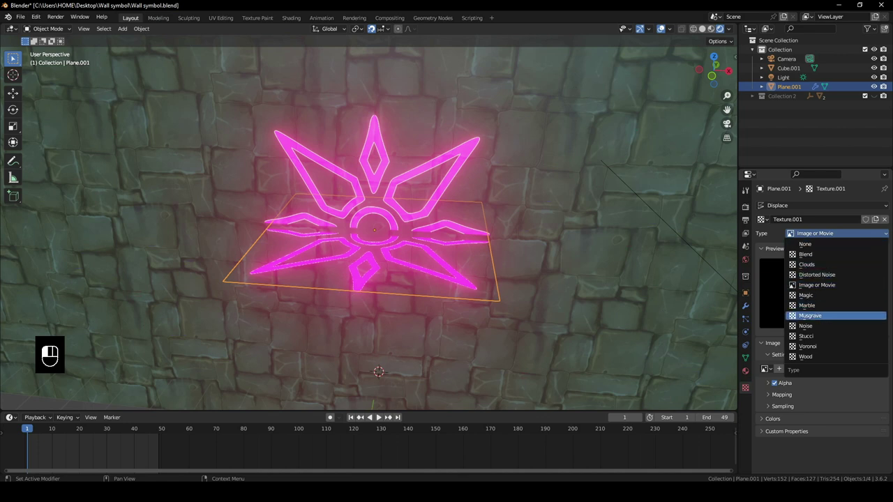
pyautogui.click(805, 326)
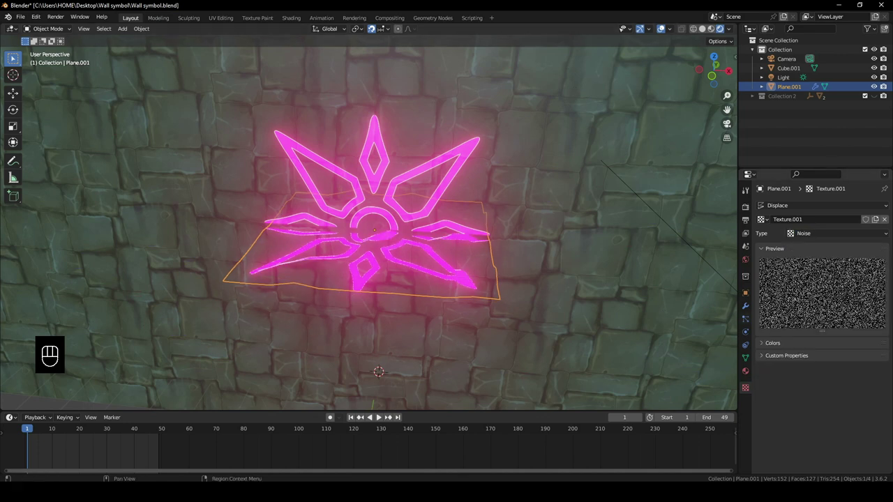
pyautogui.click(834, 232)
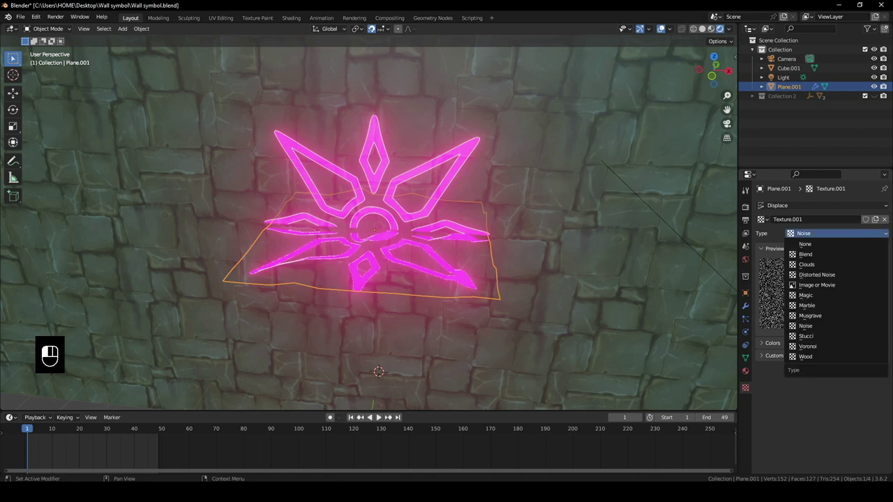
pyautogui.click(812, 264)
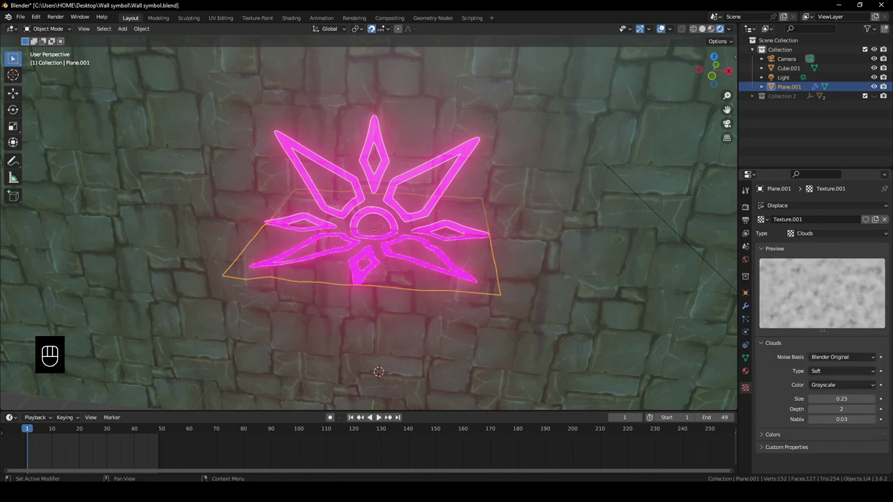
# Set the Displace modifier's texture coordinates to Object, with Light as the reference object
pyautogui.click(745, 306)
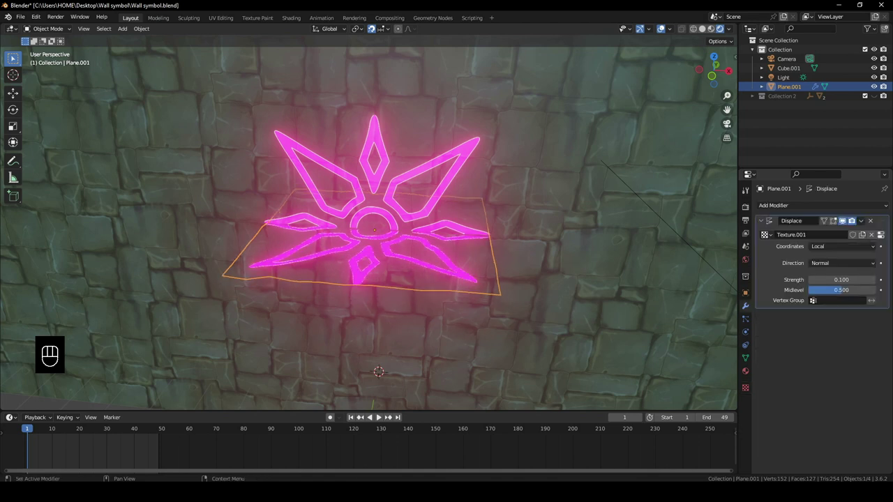
pyautogui.click(842, 246)
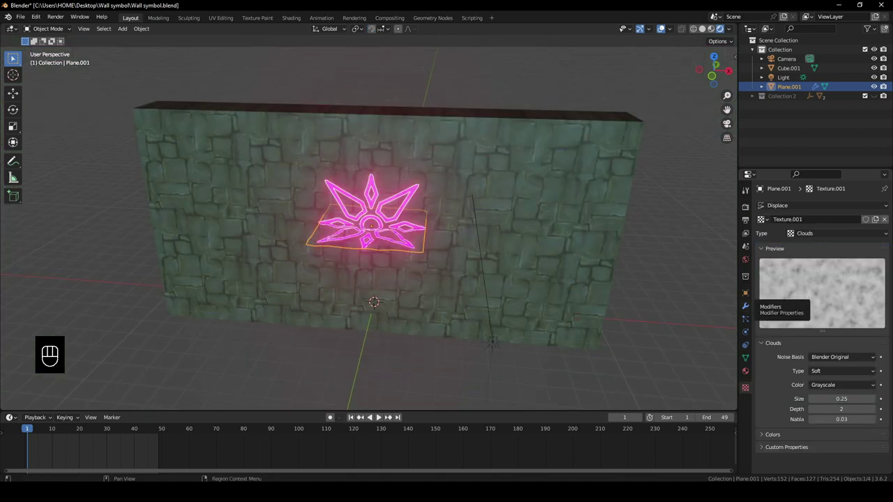
pyautogui.click(745, 305)
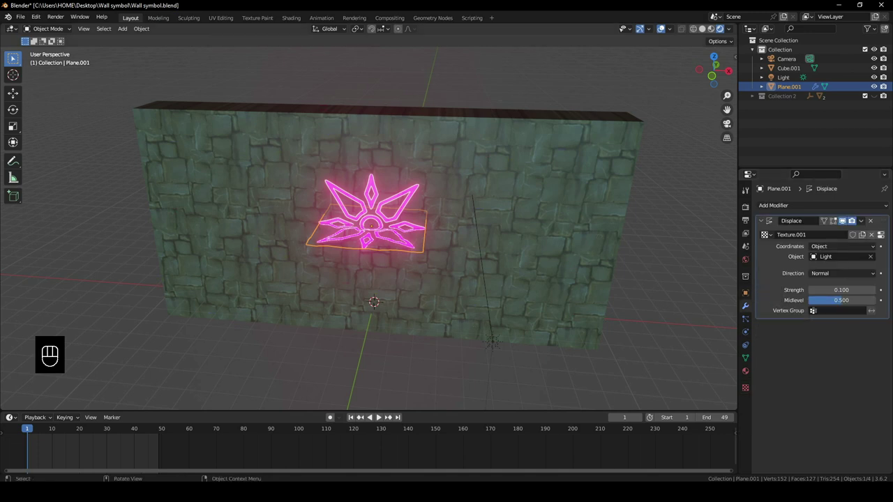
# Add an Empty at the world origin
pyautogui.hotkey('shift', 'a')
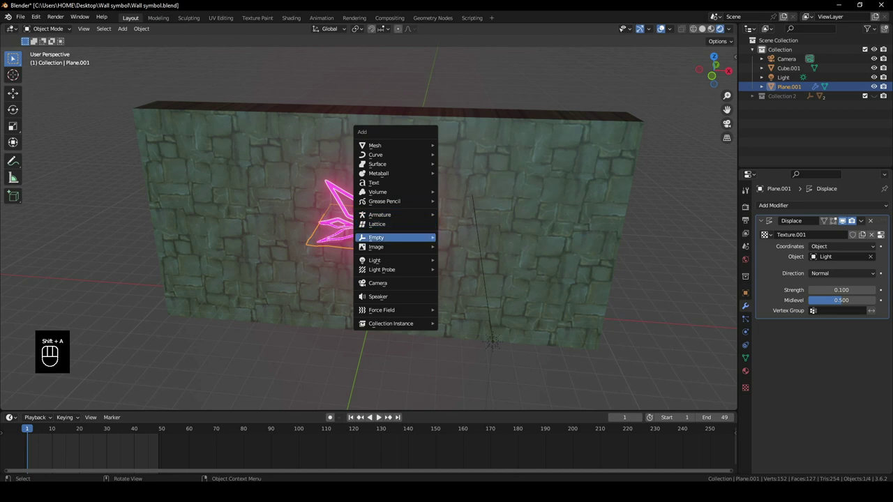
pyautogui.moveTo(391, 237)
pyautogui.click(464, 237)
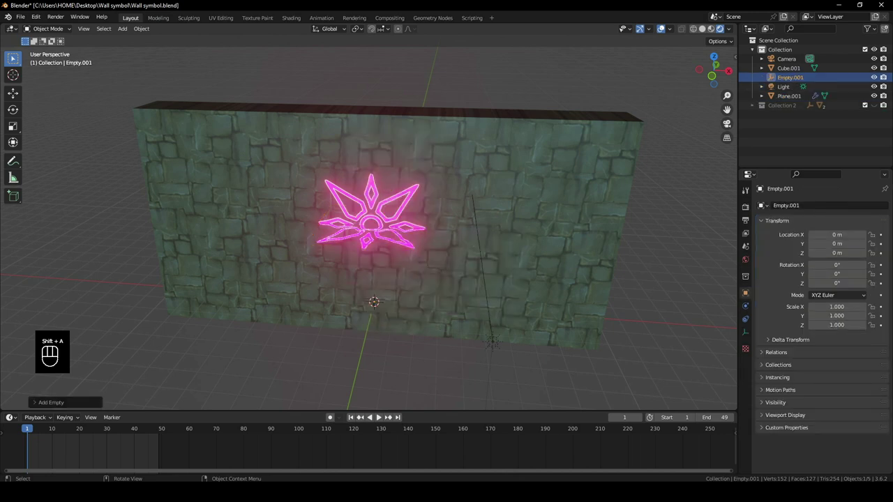
# Add a Solidify modifier to the symbol plane with offset 0 and thickness 0.03 m
pyautogui.click(392, 228)
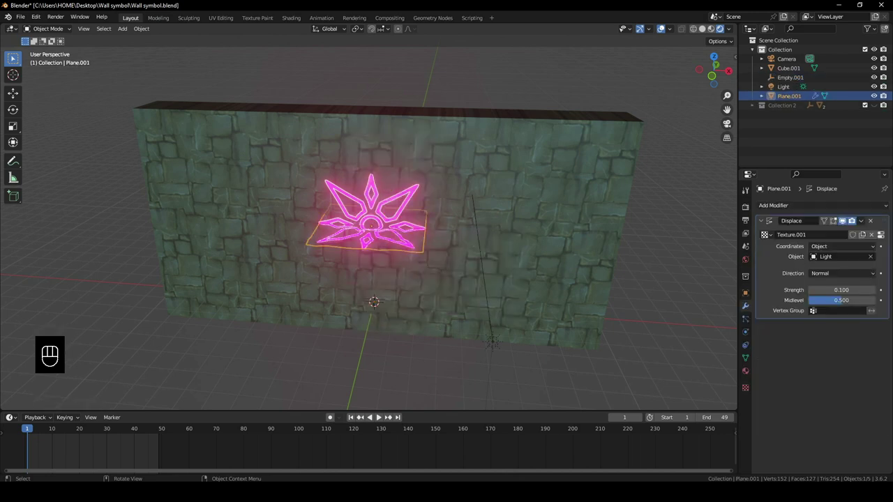
pyautogui.scroll(3, 374, 230)
pyautogui.scroll(-5, 373, 230)
pyautogui.scroll(1, 374, 230)
pyautogui.click(773, 205)
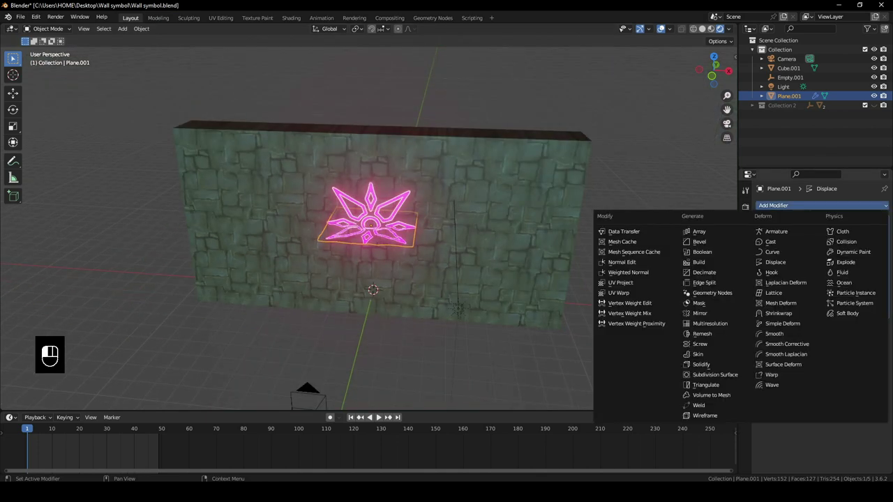
pyautogui.click(701, 364)
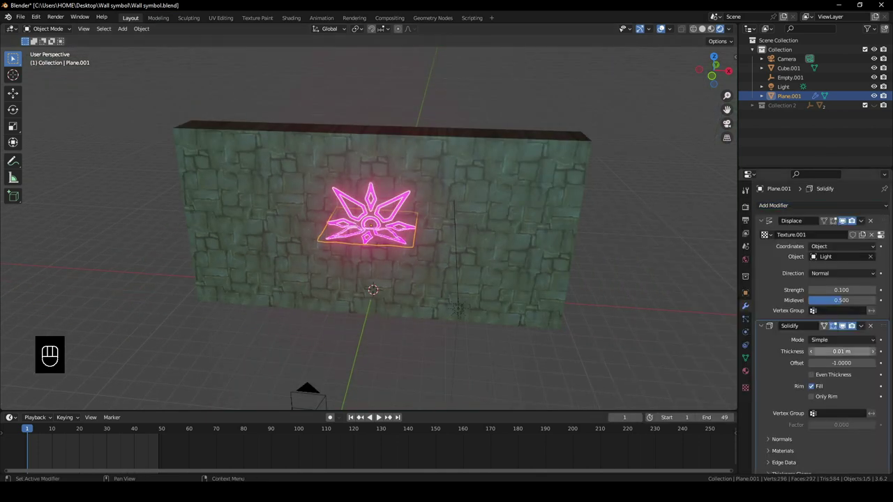
pyautogui.click(842, 362)
pyautogui.write('0')
pyautogui.press('Return')
pyautogui.click(828, 351)
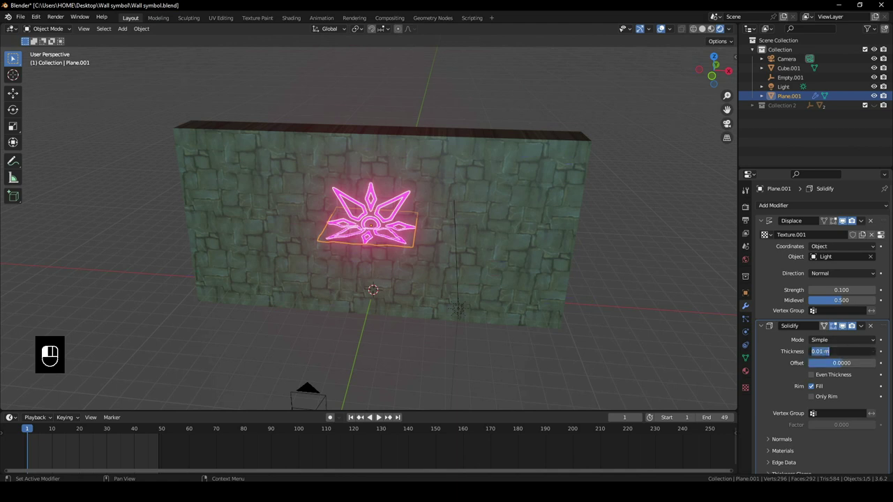
pyautogui.write('0.03')
pyautogui.press('Return')
# Select the Empty, open an enlarged Graph Editor in place of the Timeline, and keyframe the Empty's rotation at frame 1
pyautogui.moveTo(499, 279); pyautogui.dragTo(491, 252, button='middle')
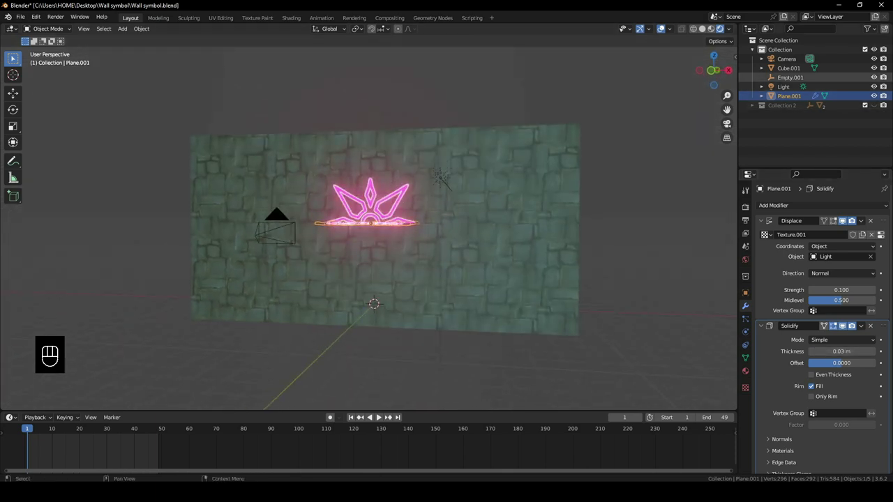
pyautogui.click(790, 78)
pyautogui.moveTo(370, 411); pyautogui.dragTo(370, 349)
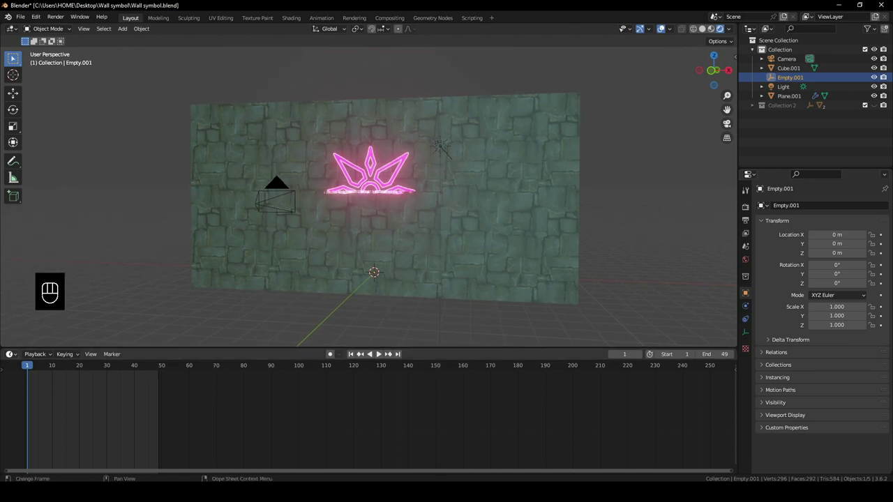
pyautogui.click(10, 354)
pyautogui.click(127, 401)
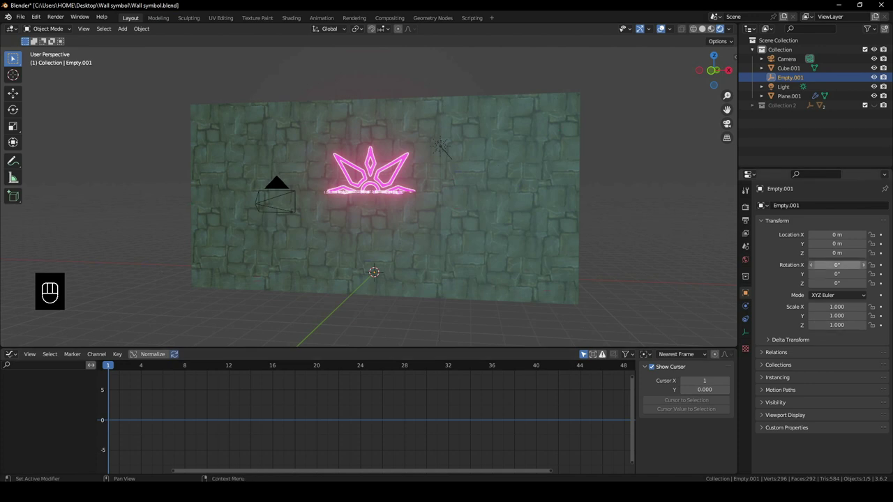
pyautogui.press('i')
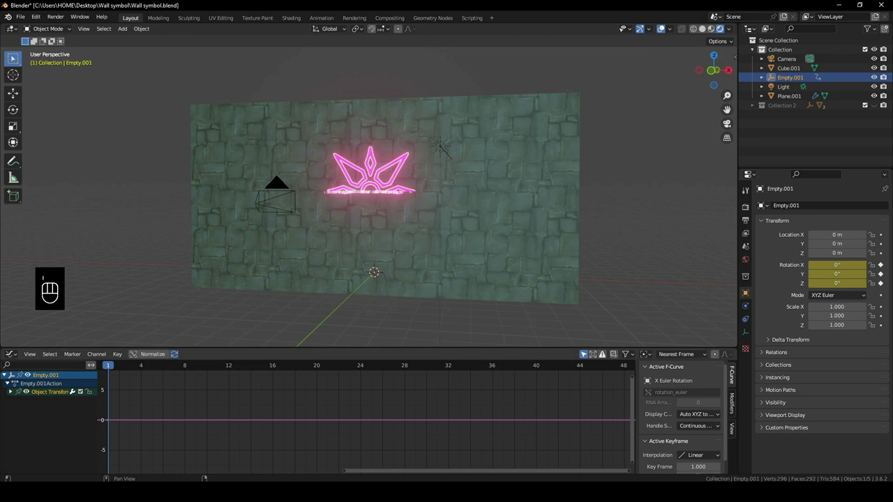
# Add a Noise modifier to the Empty's rotation curves and expand the channel list to go through the individual axes
pyautogui.click(731, 403)
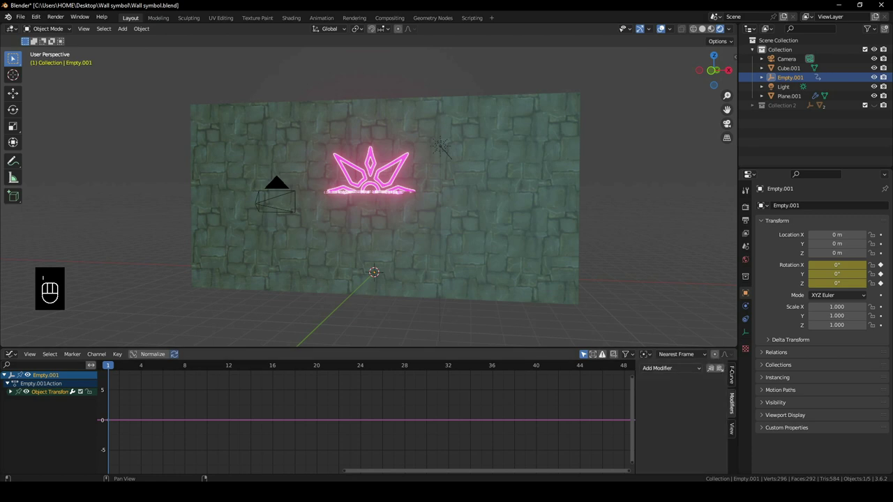
pyautogui.click(670, 368)
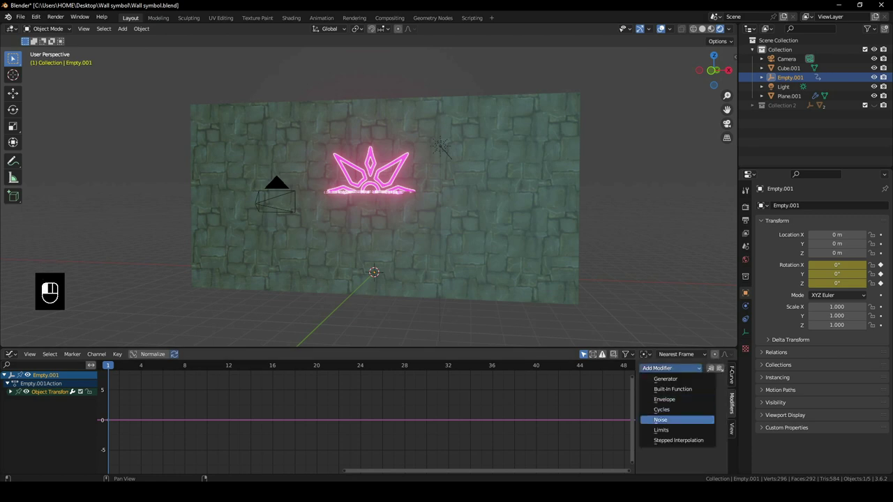
pyautogui.click(660, 419)
pyautogui.click(9, 392)
pyautogui.click(42, 400)
pyautogui.click(42, 408)
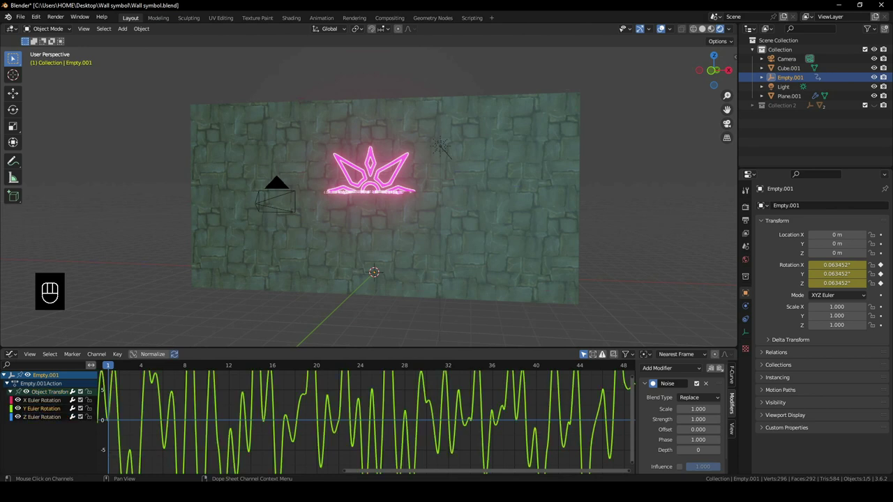
pyautogui.click(42, 417)
# Increase the Noise offset on the X rotation curve and set the Y rotation curve's offset to 1.4
pyautogui.click(42, 400)
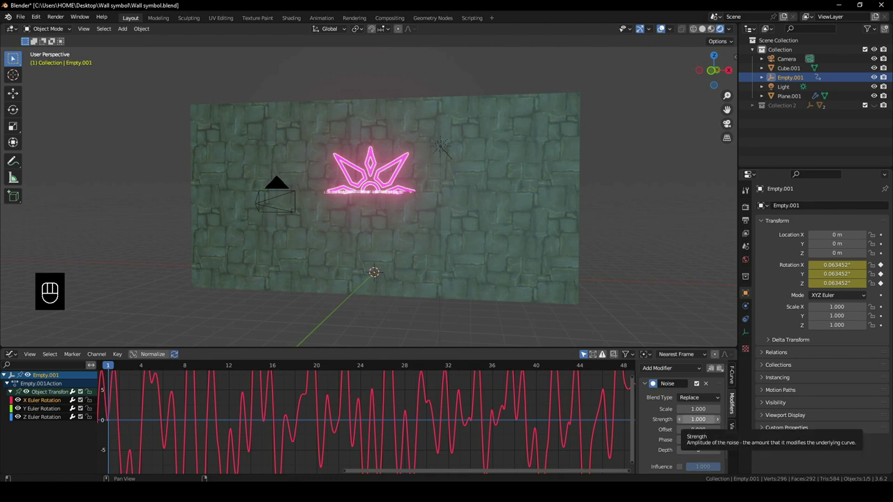
pyautogui.moveTo(697, 429); pyautogui.dragTo(746, 429)
pyautogui.click(42, 408)
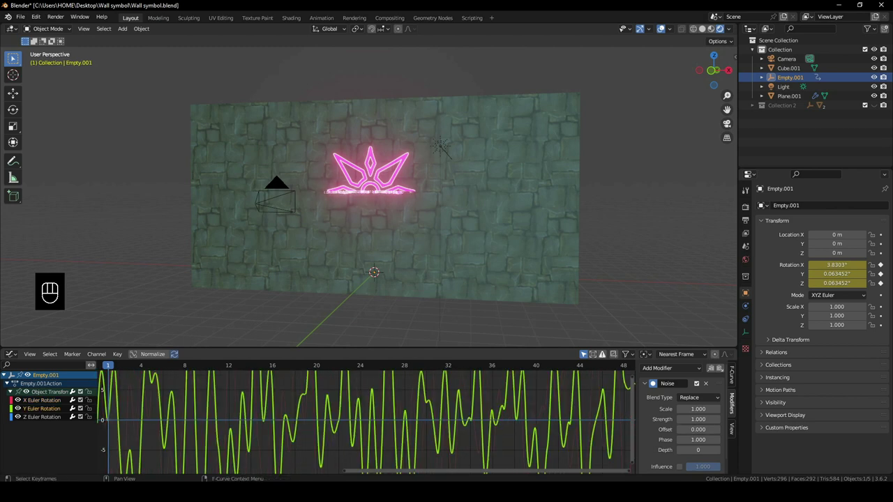
pyautogui.moveTo(698, 429); pyautogui.dragTo(717, 429)
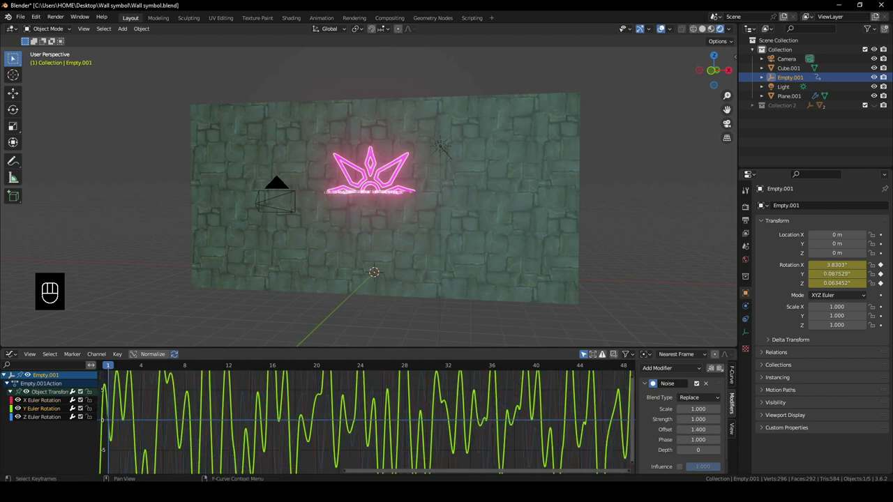
# Restore the Timeline at a smaller height and play the animation in wireframe shading
pyautogui.click(11, 354)
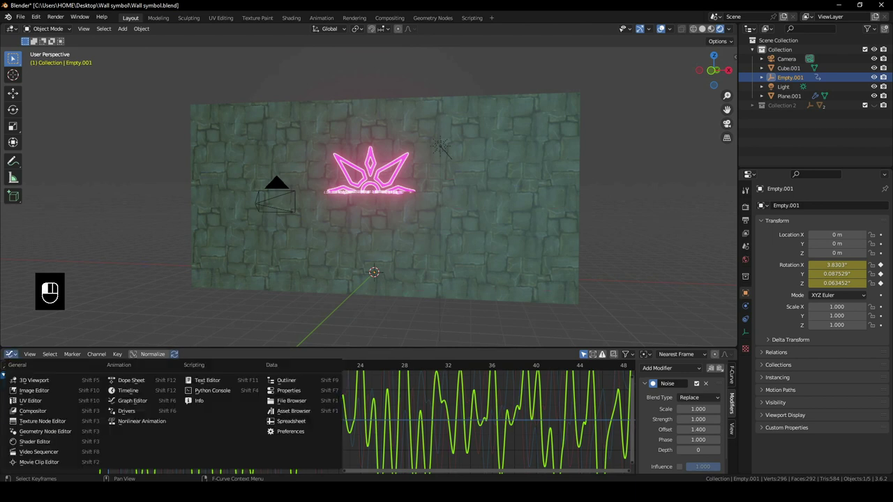
pyautogui.click(132, 390)
pyautogui.moveTo(279, 347); pyautogui.dragTo(279, 389)
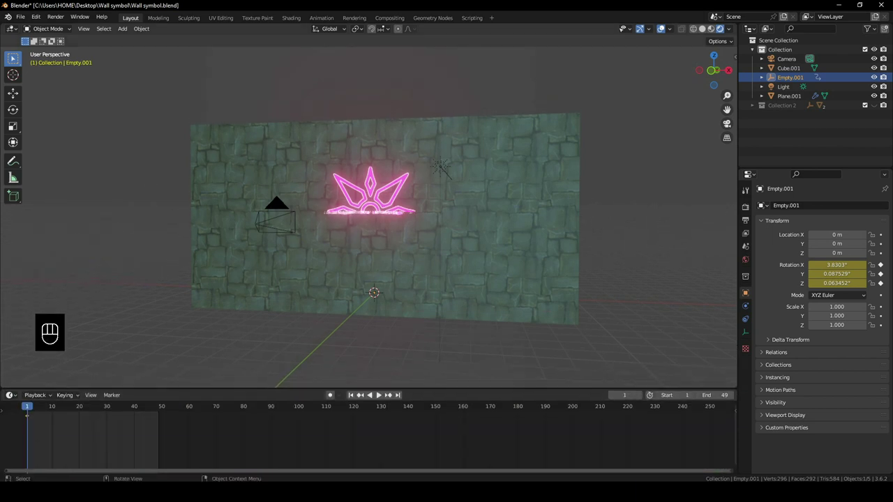
pyautogui.press('z')
pyautogui.click(379, 396)
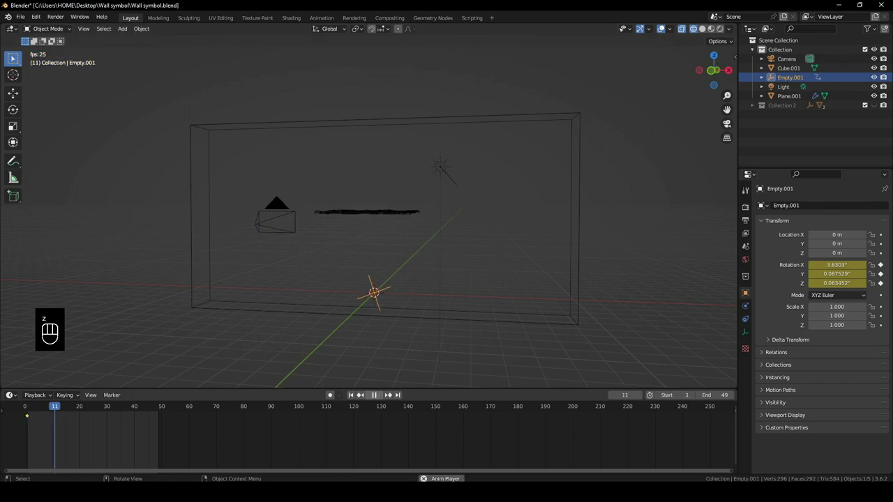
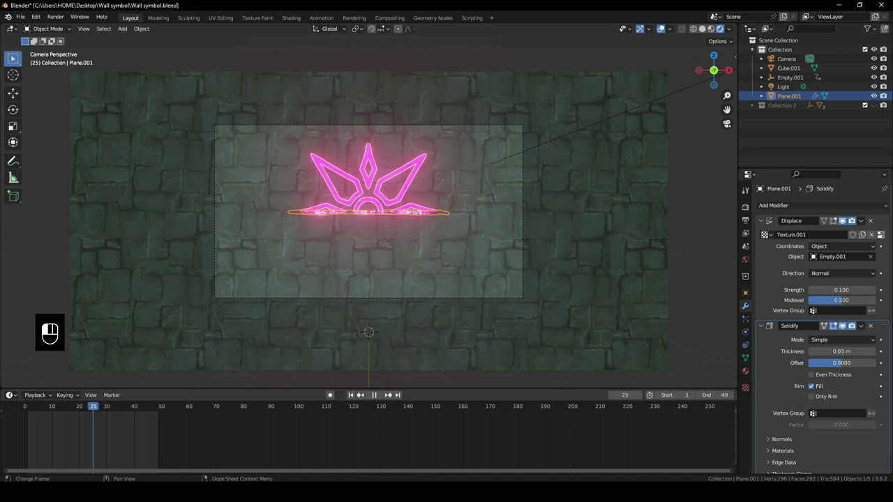
# Stop playback at frame 25 and keyframe the symbol plane's location there
pyautogui.press('space')
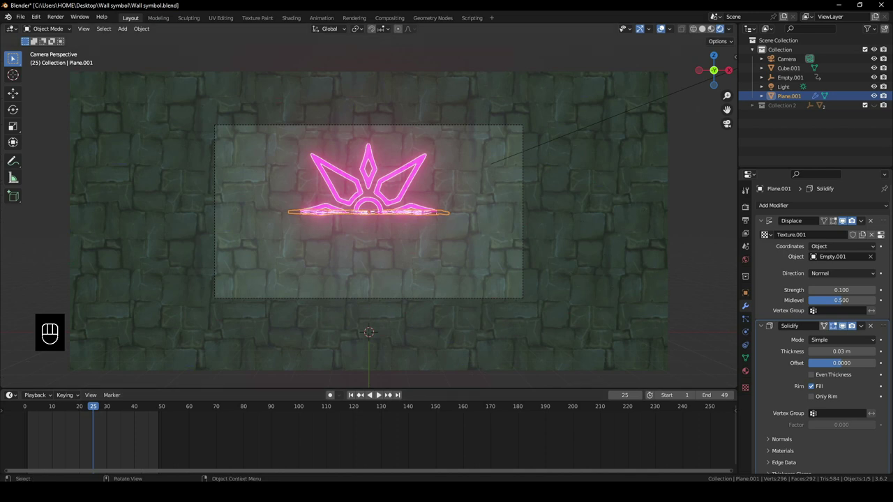
pyautogui.scroll(1, 368, 211)
pyautogui.moveTo(368, 211); pyautogui.dragTo(357, 235, button='middle')
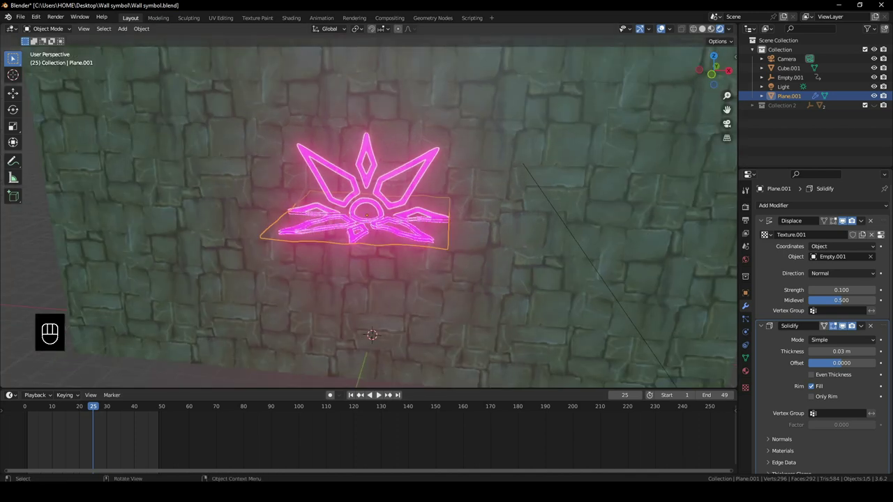
pyautogui.click(745, 292)
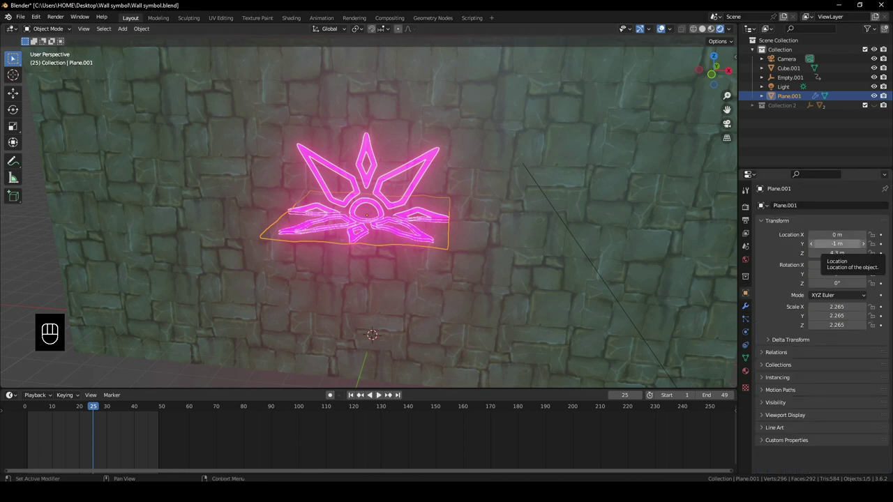
pyautogui.press('i')
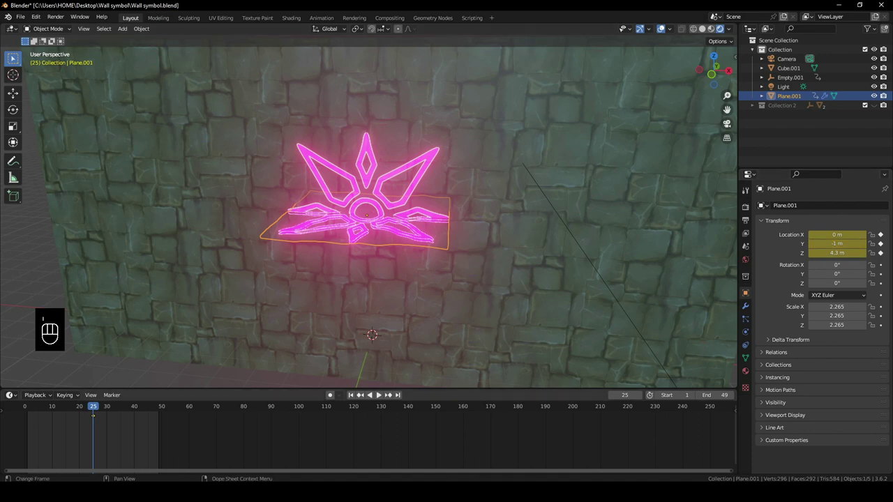
# At frame 1, raise the symbol plane along Z to about 6.53 m, near the tip of the wall's symbol
pyautogui.press('space')
pyautogui.press('space')
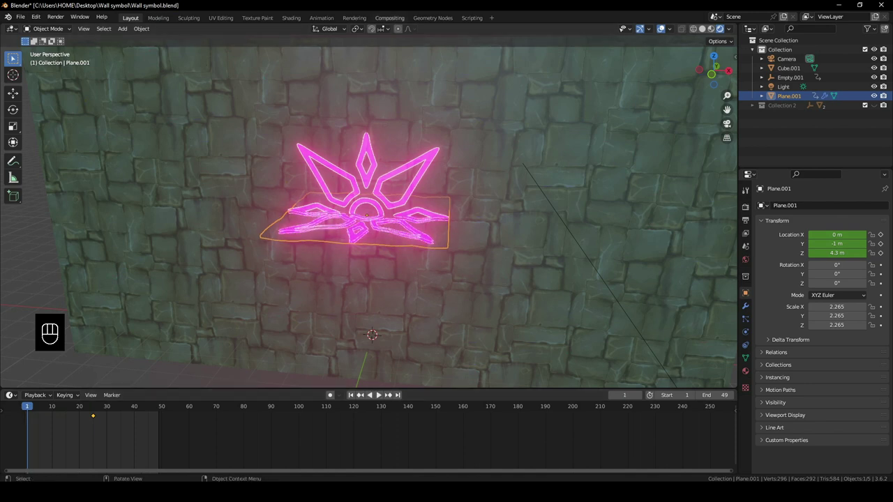
pyautogui.click(371, 28)
pyautogui.press('KP_0')
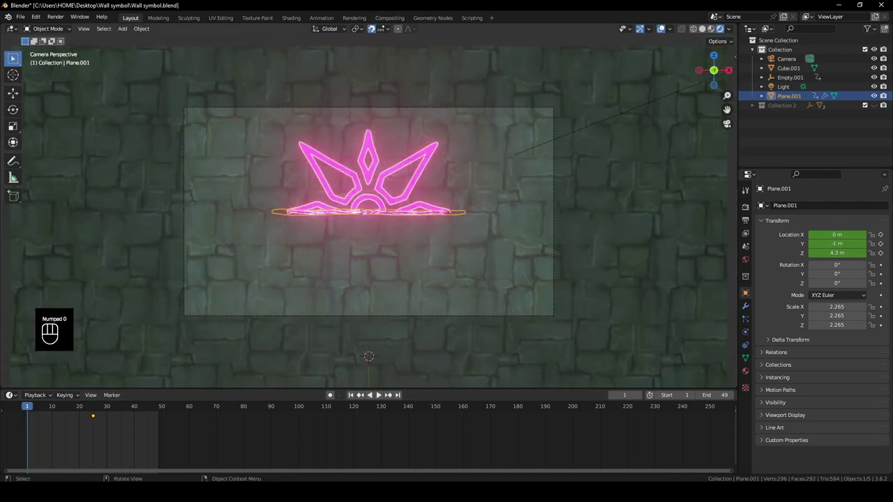
pyautogui.press('g')
pyautogui.press('z')
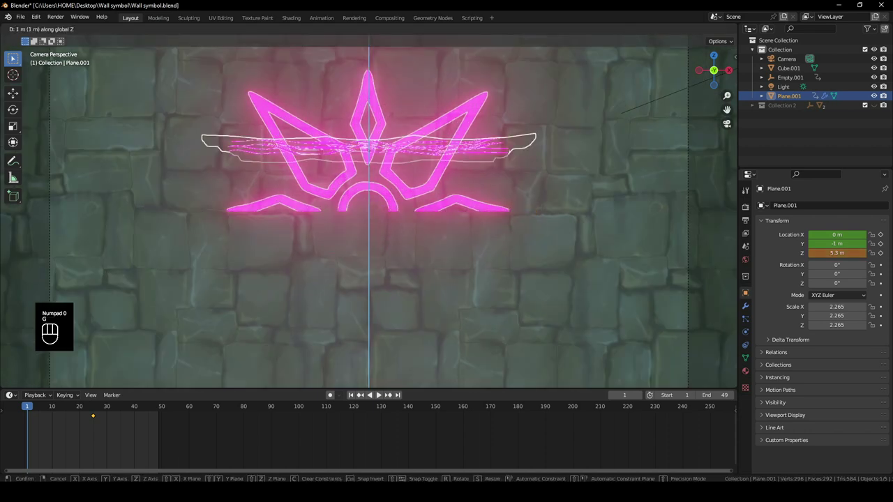
pyautogui.click(368, 88)
pyautogui.press('o')
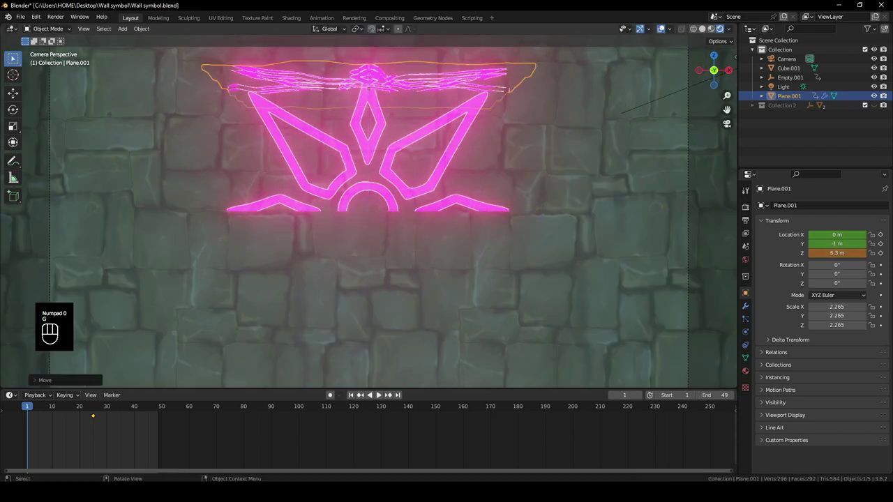
pyautogui.moveTo(368, 88); pyautogui.dragTo(503, 154, button='middle')
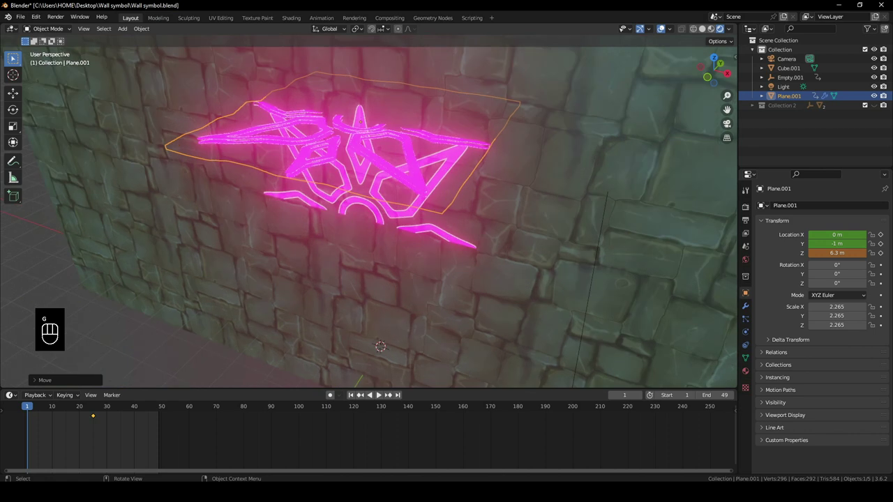
pyautogui.press('g')
pyautogui.press('z')
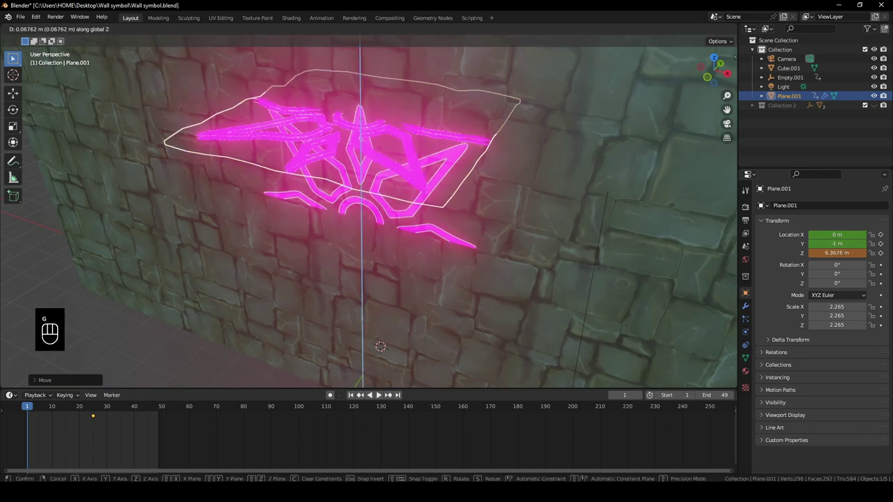
pyautogui.click(380, 346)
# Move the symbol plane along Y into the wall to about 1.21 m, keyframe its location at frame 1, and play the motion
pyautogui.moveTo(380, 347); pyautogui.dragTo(392, 324, button='middle')
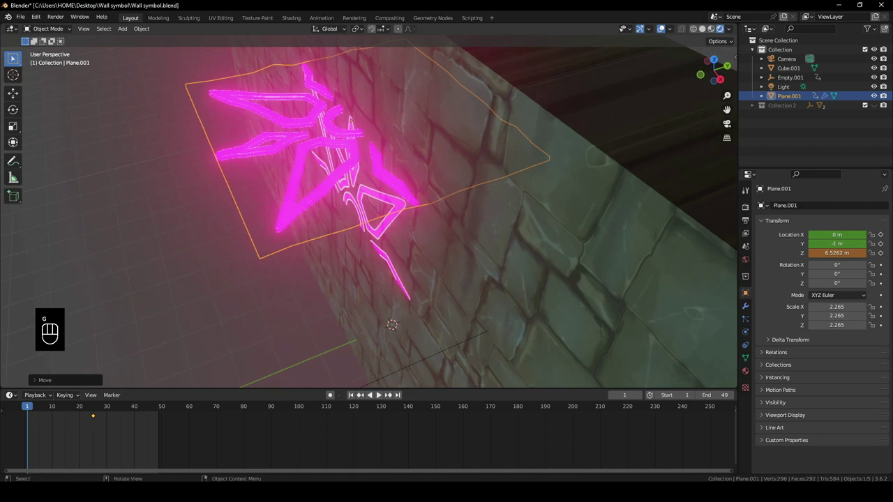
pyautogui.press('g')
pyautogui.press('y')
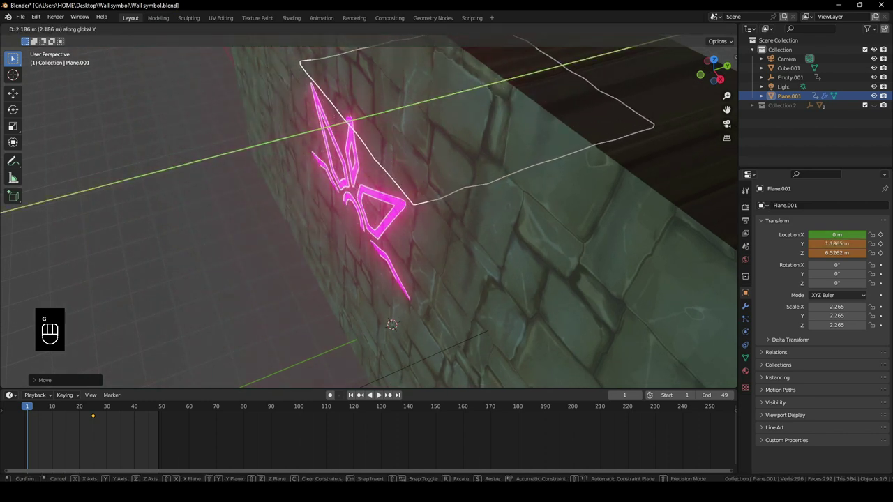
pyautogui.click(392, 324)
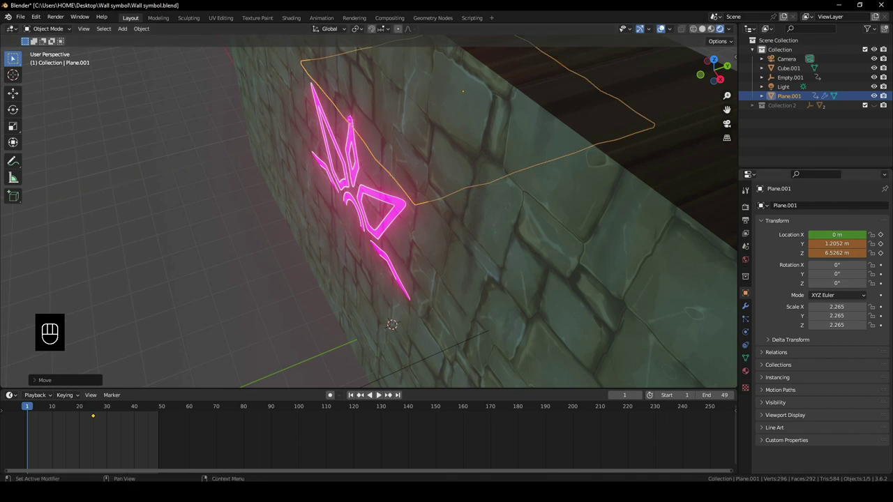
pyautogui.press('i')
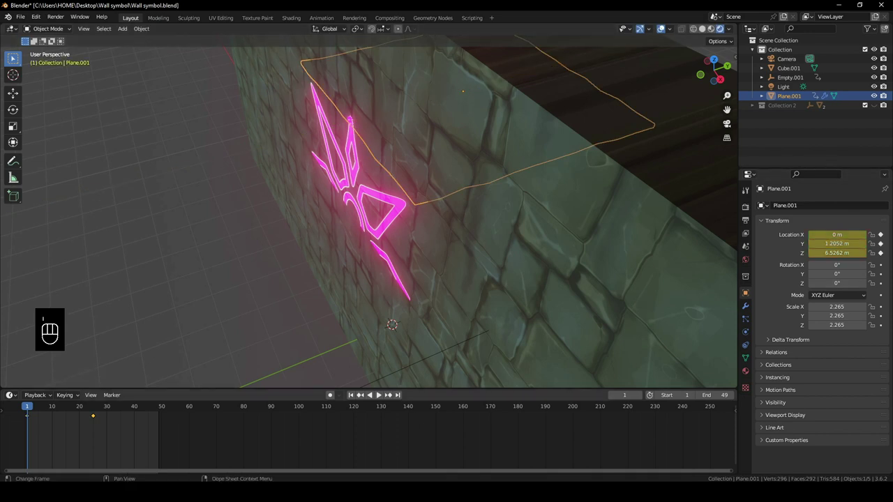
pyautogui.press('space')
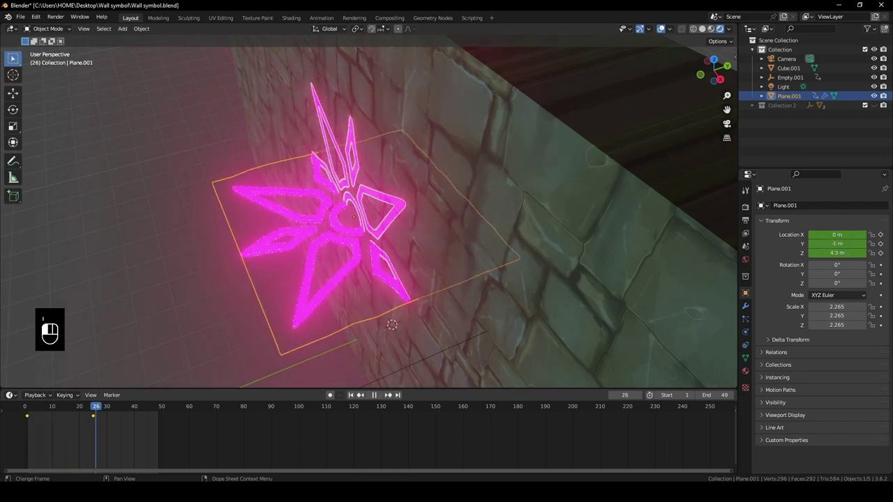
# At frame 49, set the black Color Ramp stop in the wall's material to position 0.002 and keyframe it
pyautogui.moveTo(156, 406); pyautogui.dragTo(159, 407)
pyautogui.scroll(-2, 368, 217)
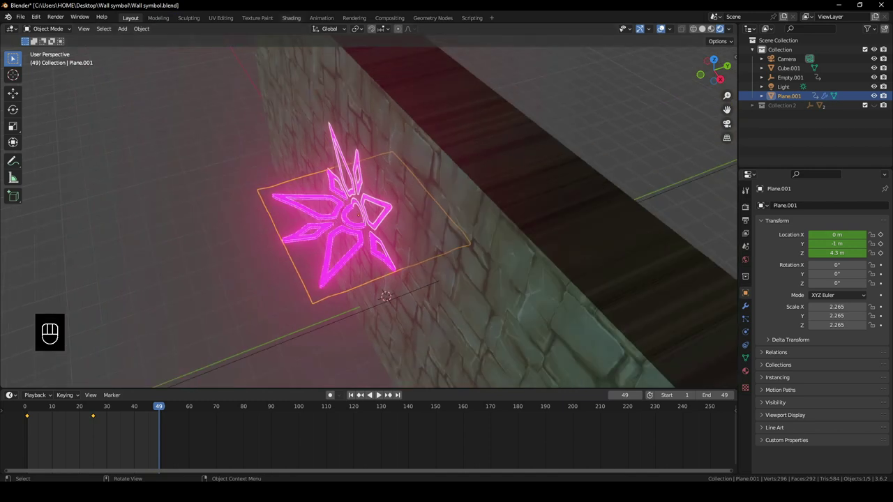
pyautogui.click(291, 18)
pyautogui.click(533, 155)
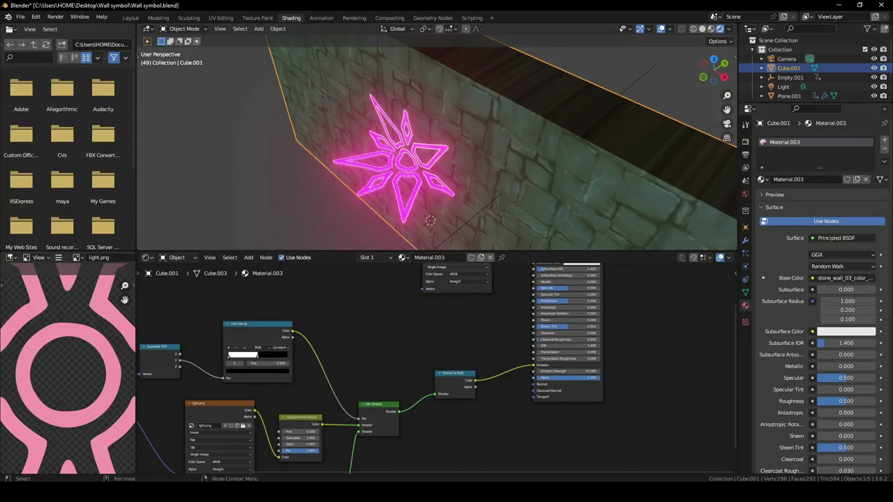
pyautogui.scroll(5, 270, 364)
pyautogui.keyDown('ctrl'); pyautogui.hscroll(-6, 447, 365); pyautogui.keyUp('ctrl')
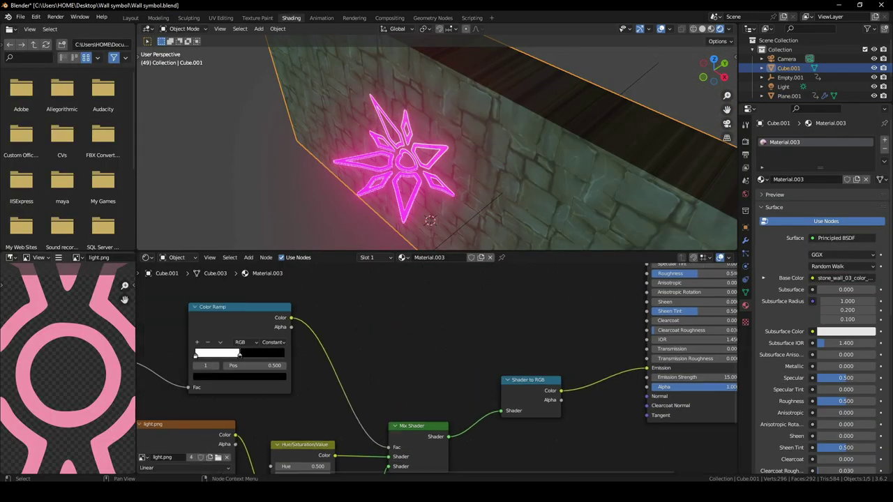
pyautogui.scroll(2, 446, 366)
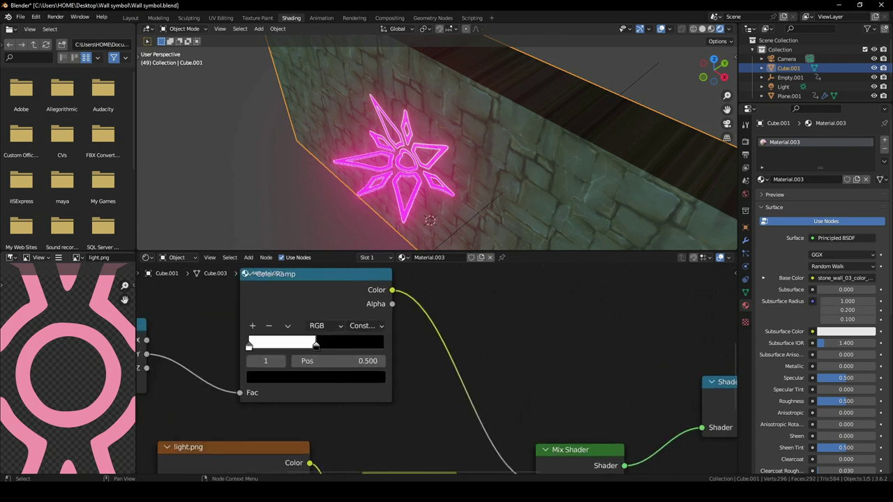
pyautogui.click(338, 362)
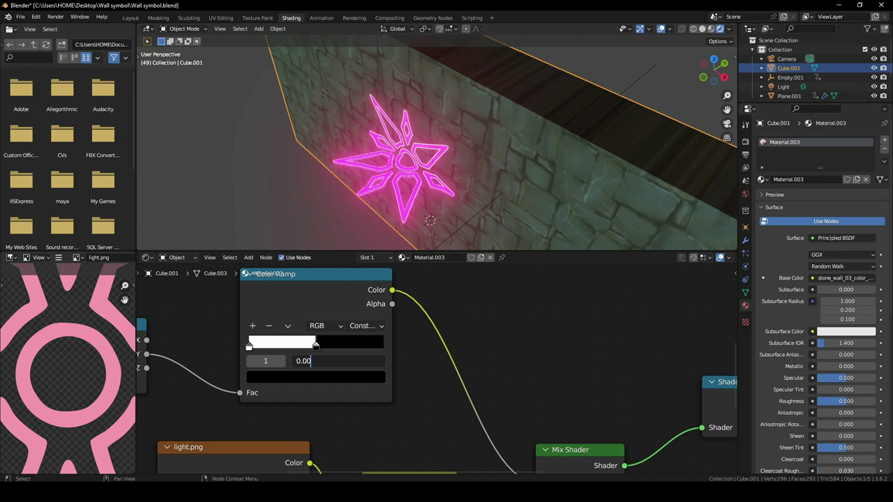
pyautogui.press('Return')
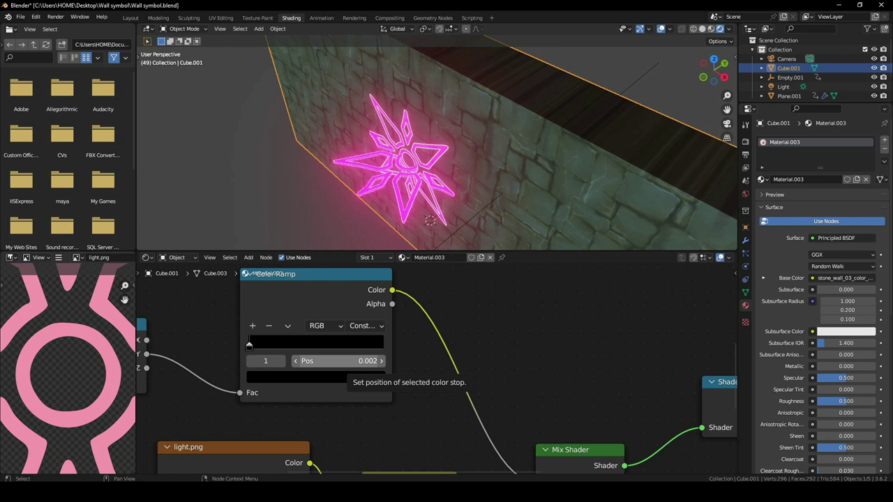
pyautogui.press('i')
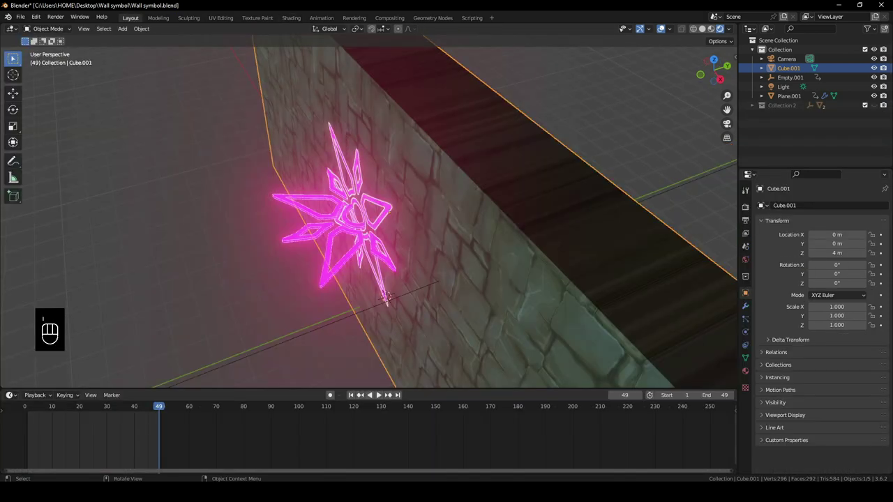
# At frame 49, lower the symbol plane to about 2.03 m in Z and push it into the wall to about 1.16 m in Y
pyautogui.moveTo(418, 279); pyautogui.dragTo(359, 286, button='middle')
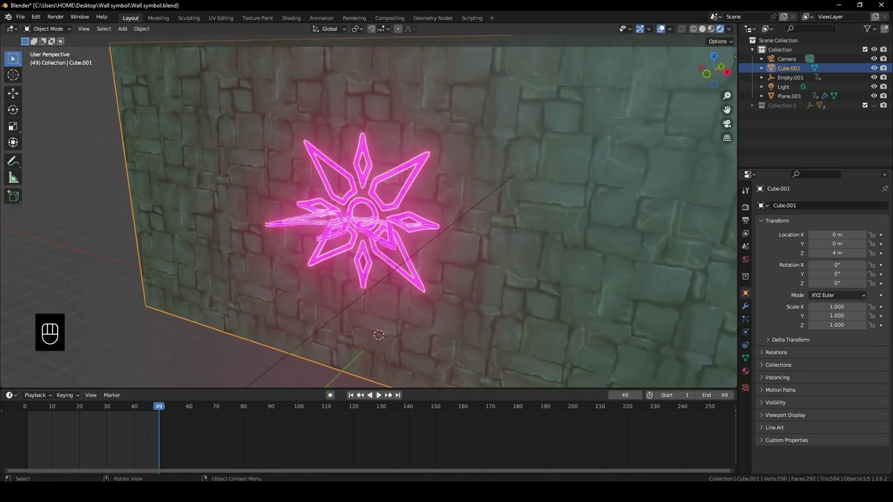
pyautogui.click(363, 225)
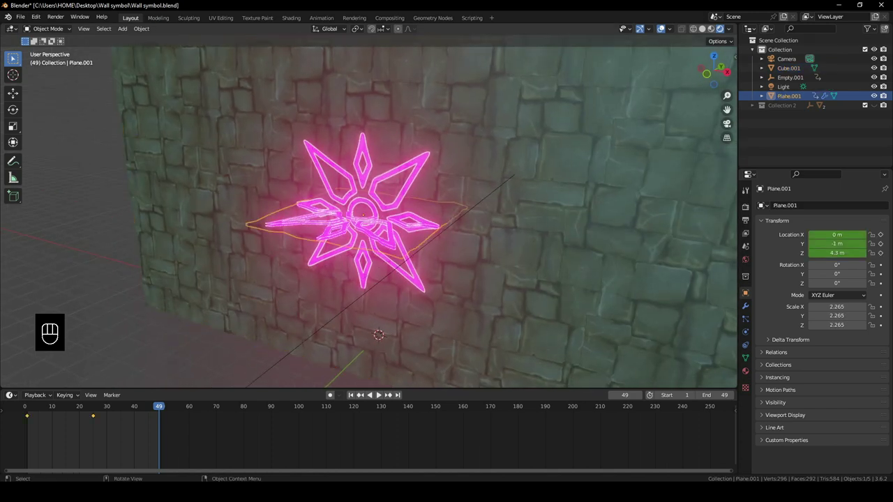
pyautogui.press('g')
pyautogui.press('z')
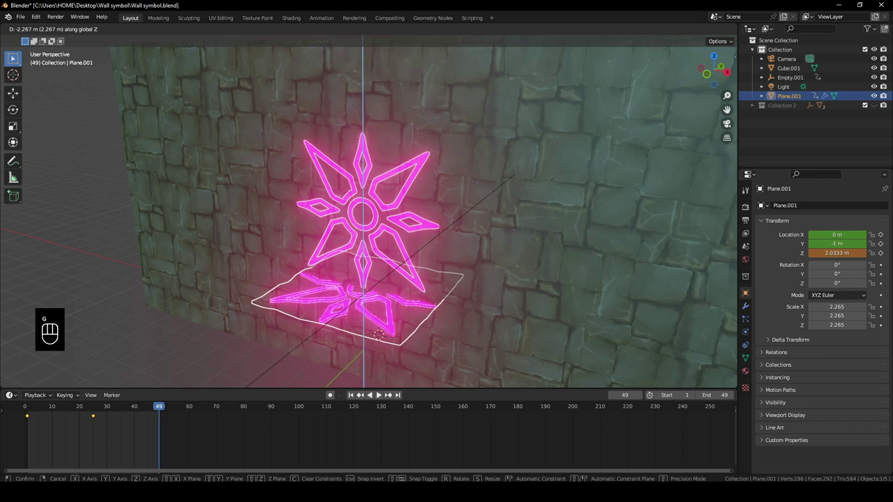
pyautogui.click(378, 334)
pyautogui.press('g')
pyautogui.press('y')
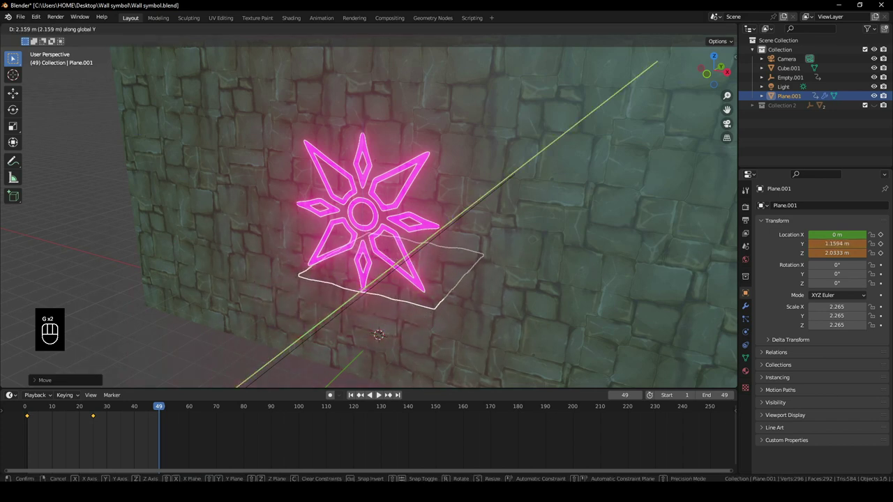
pyautogui.click(387, 272)
# Raise the symbol plane to about 2.14 m in Z to meet the symbol's lower tip, and keyframe its location at frame 49
pyautogui.scroll(3, 388, 272)
pyautogui.keyDown('shift'); pyautogui.moveTo(388, 272); pyautogui.dragTo(390, 195, button='middle'); pyautogui.keyUp('shift')
pyautogui.scroll(2, 388, 209)
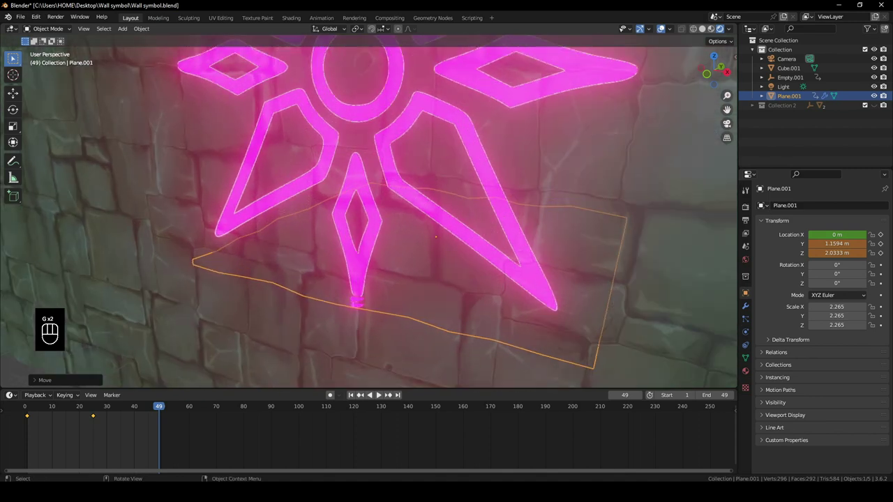
pyautogui.press('g')
pyautogui.press('z')
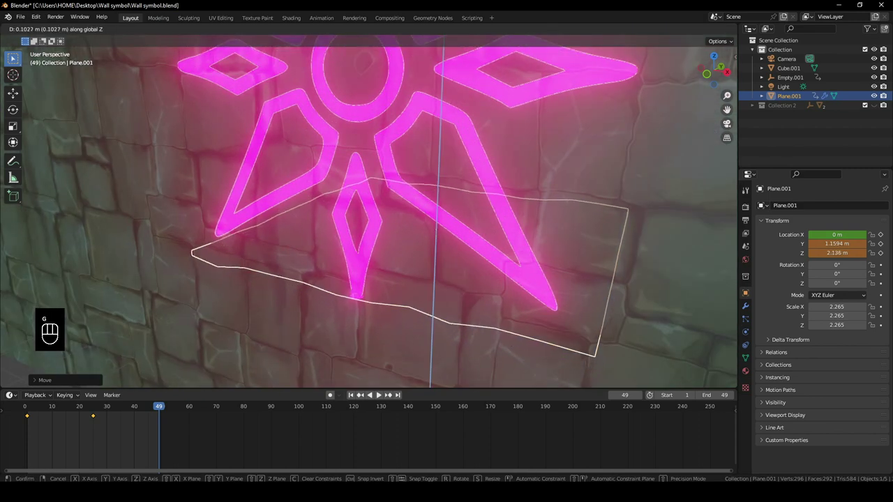
pyautogui.click(412, 223)
pyautogui.press('i')
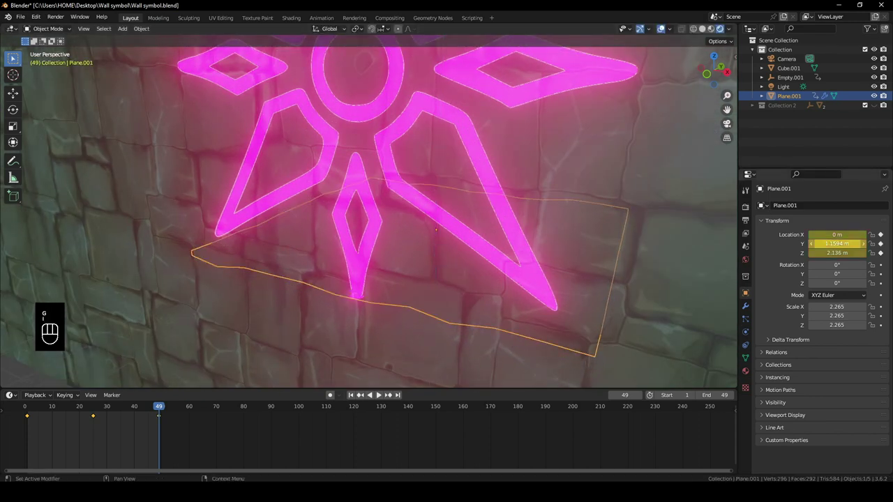
# Set the interpolation of the symbol plane's location keyframes to Linear
pyautogui.rightClick(105, 407)
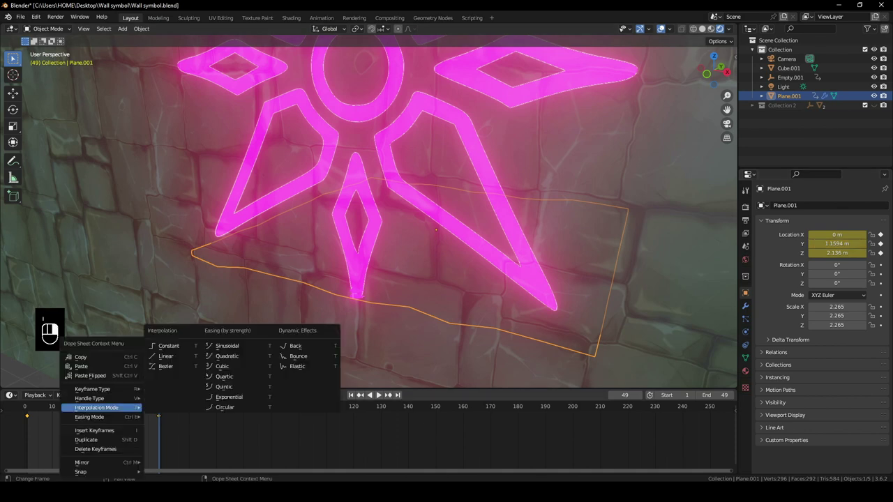
pyautogui.moveTo(104, 407)
pyautogui.click(166, 356)
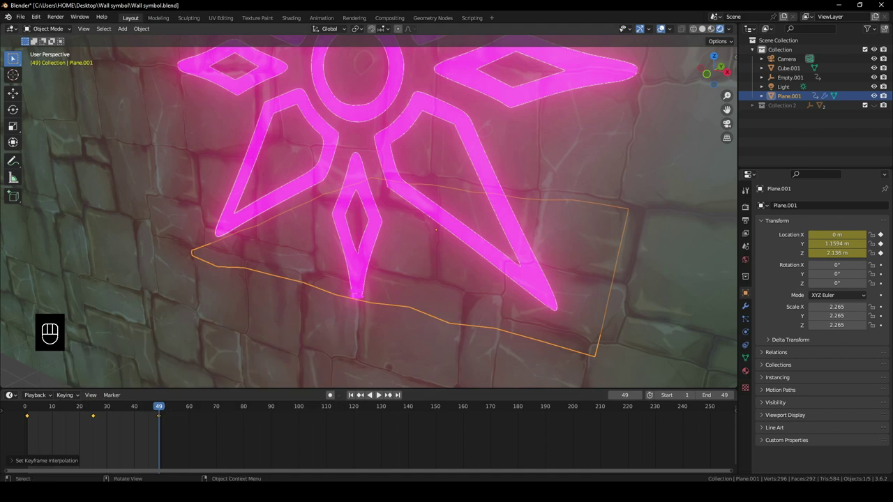
# Select the wall, frame it in the view and briefly open its material nodes
pyautogui.click(279, 314)
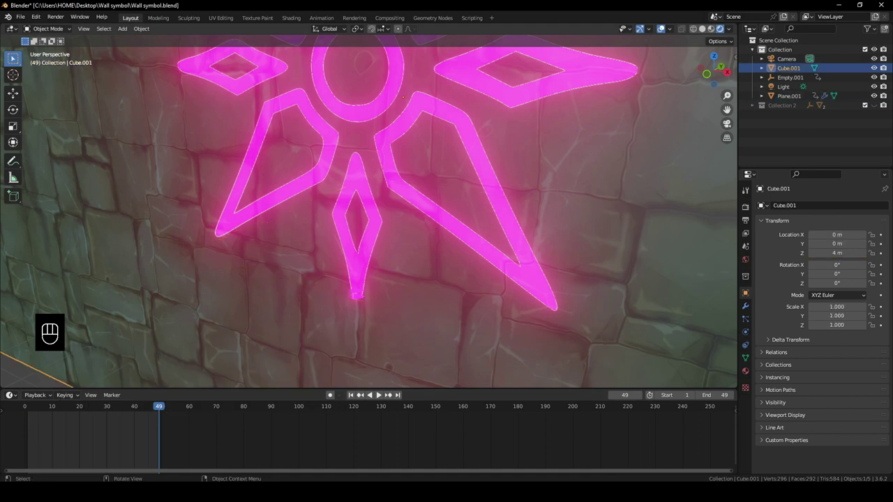
pyautogui.press('KP_Decimal')
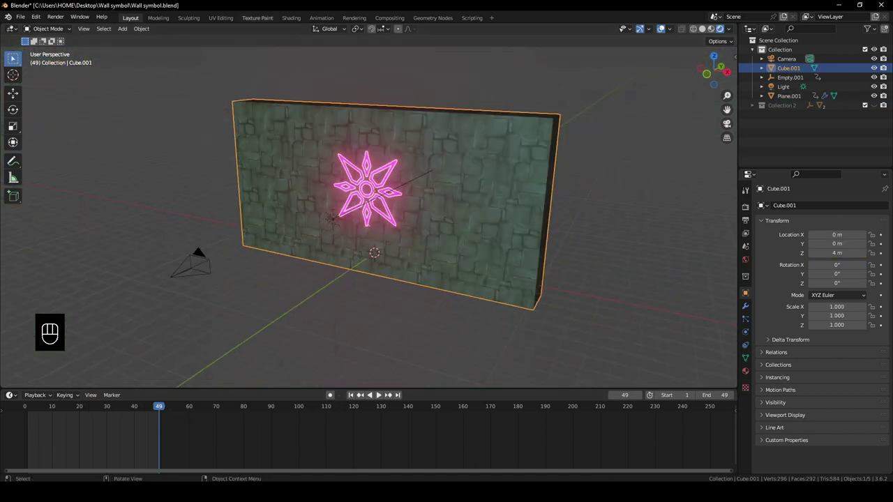
pyautogui.click(291, 17)
pyautogui.click(131, 17)
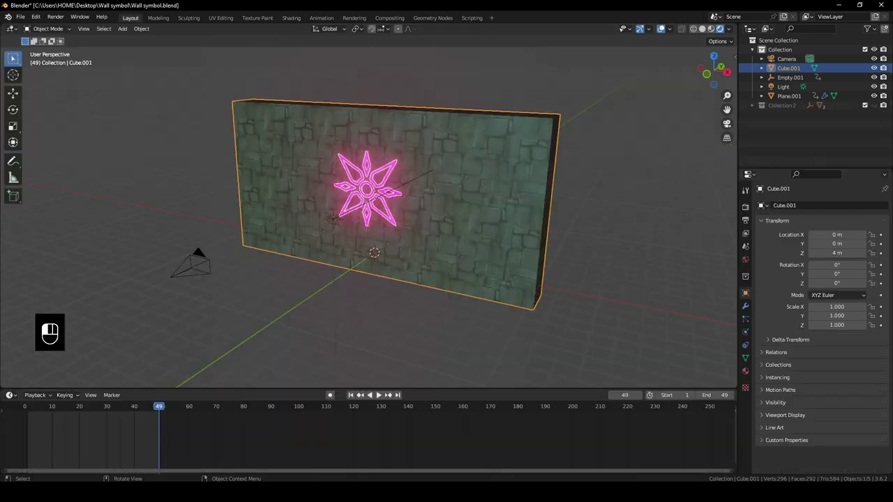
# At frame 1, set the position of the black stop in the wall material's Color Ramp to 1.000 and keyframe it
pyautogui.click(27, 406)
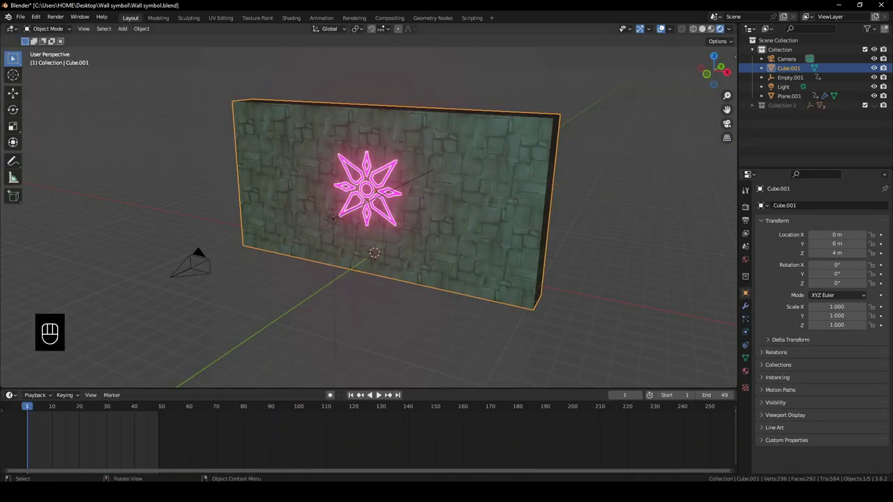
pyautogui.click(291, 18)
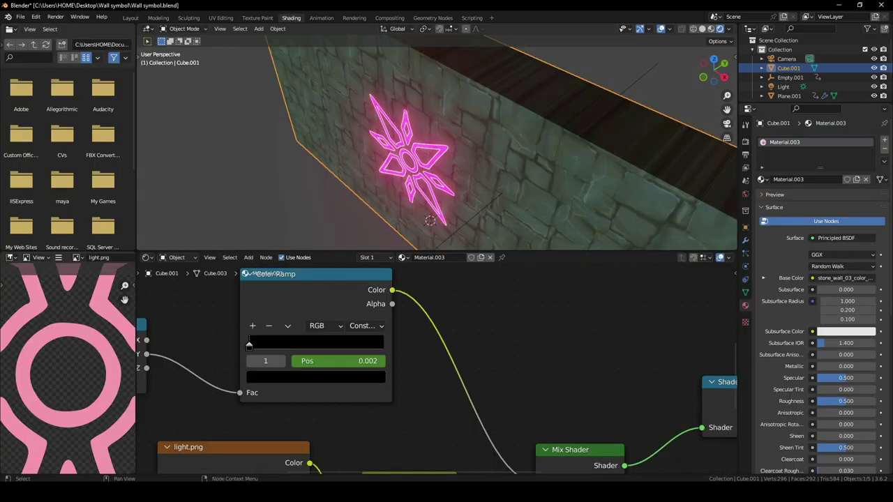
pyautogui.moveTo(249, 346); pyautogui.dragTo(378, 346)
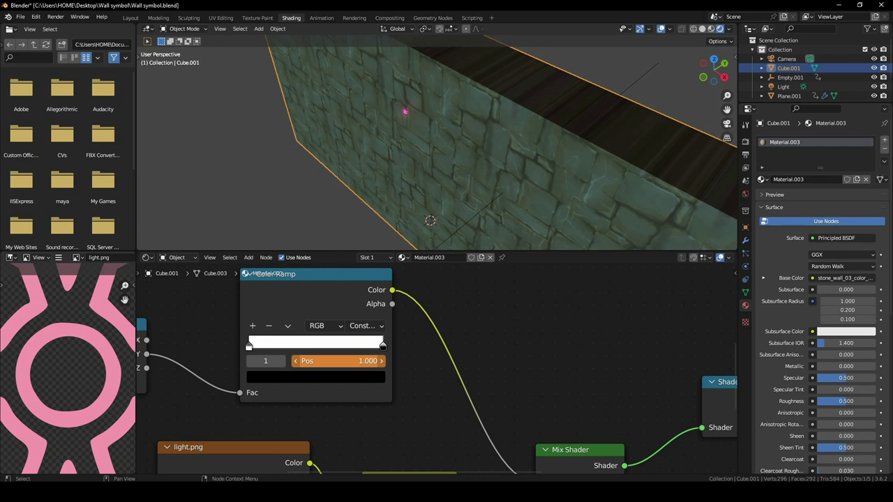
pyautogui.press('i')
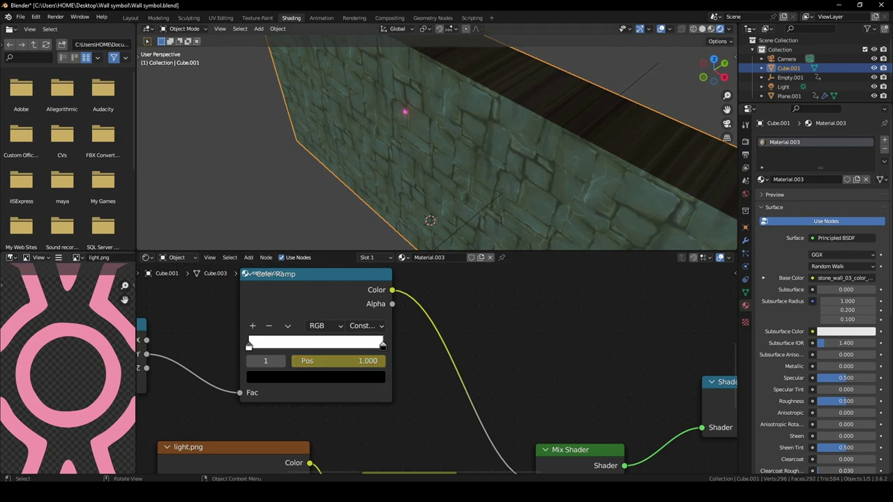
pyautogui.click(315, 306)
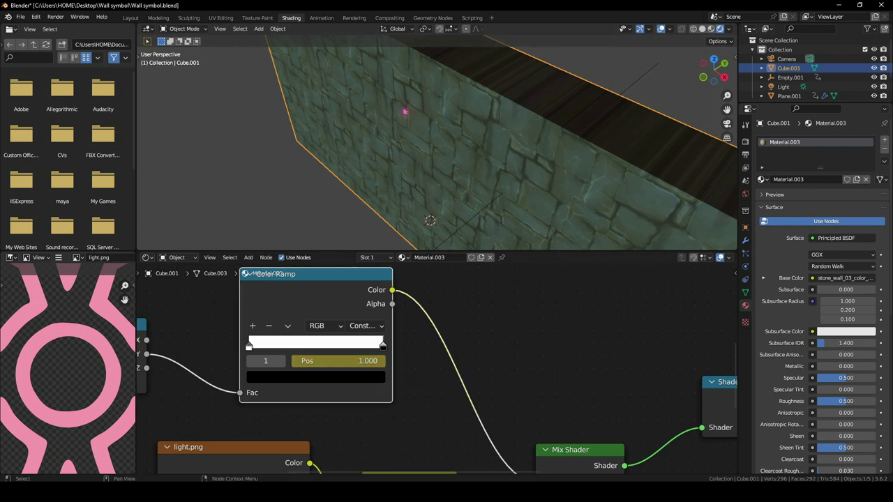
pyautogui.press('g')
pyautogui.press('Escape')
# Split the shader node editor horizontally and change the lower area to a Timeline
pyautogui.moveTo(138, 472); pyautogui.dragTo(157, 385)
pyautogui.click(148, 392)
pyautogui.click(148, 391)
pyautogui.click(148, 391)
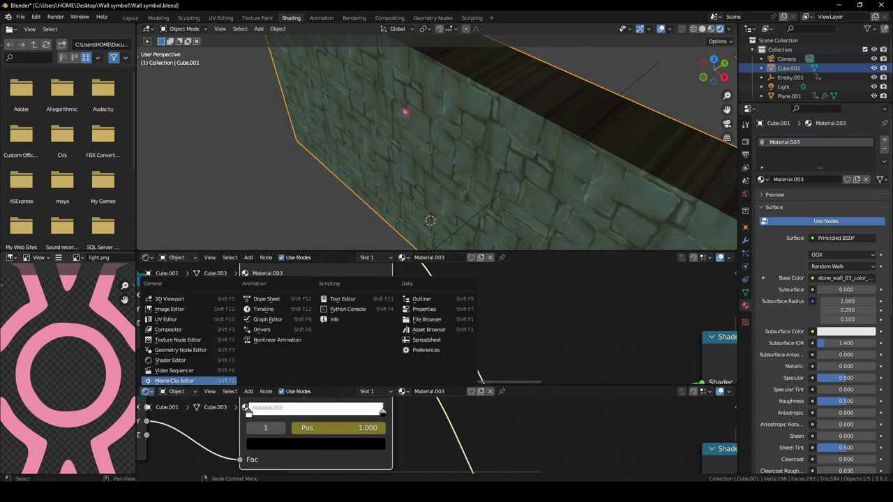
pyautogui.click(263, 309)
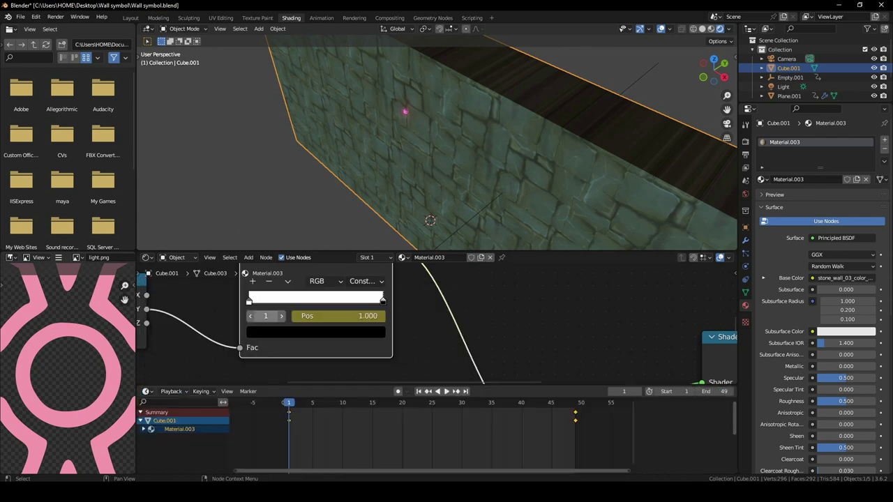
# Set the interpolation mode of the wall material's Color Ramp keyframes to Linear
pyautogui.rightClick(324, 439)
pyautogui.moveTo(339, 408)
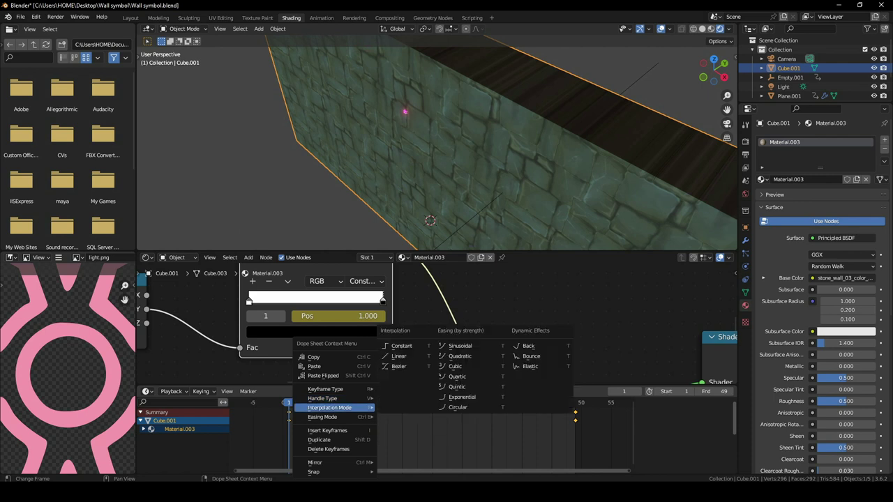
pyautogui.click(399, 356)
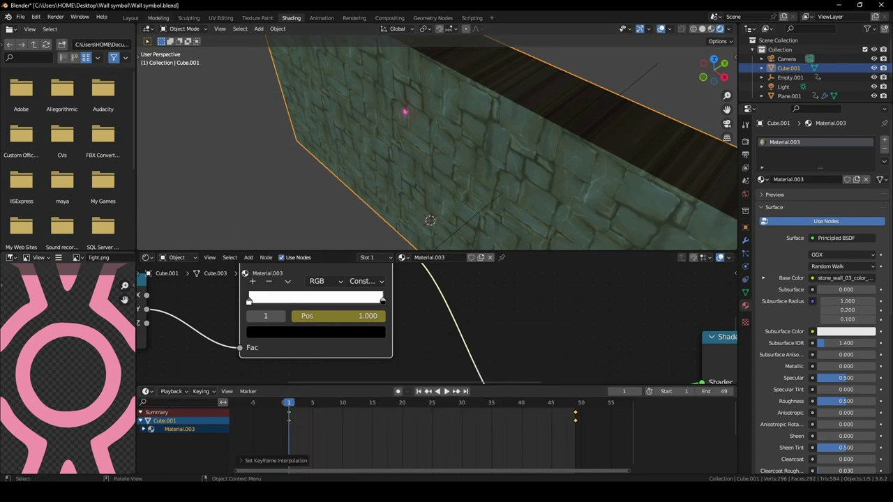
# Return to the Layout workspace and play the symbol reveal through the camera view
pyautogui.click(130, 18)
pyautogui.press('KP_0')
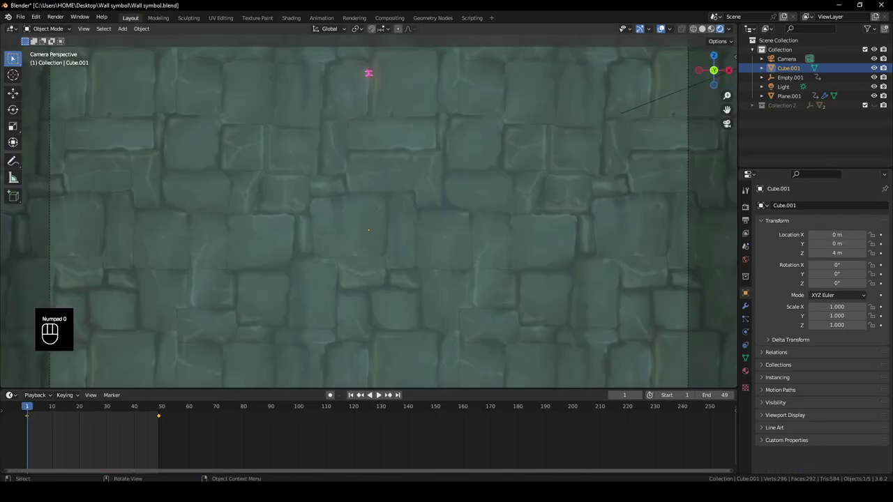
pyautogui.scroll(-2, 368, 384)
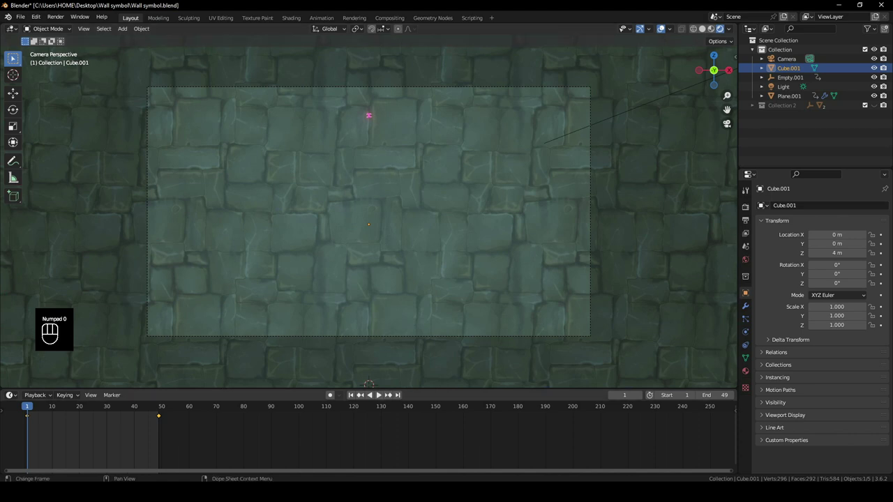
pyautogui.click(378, 395)
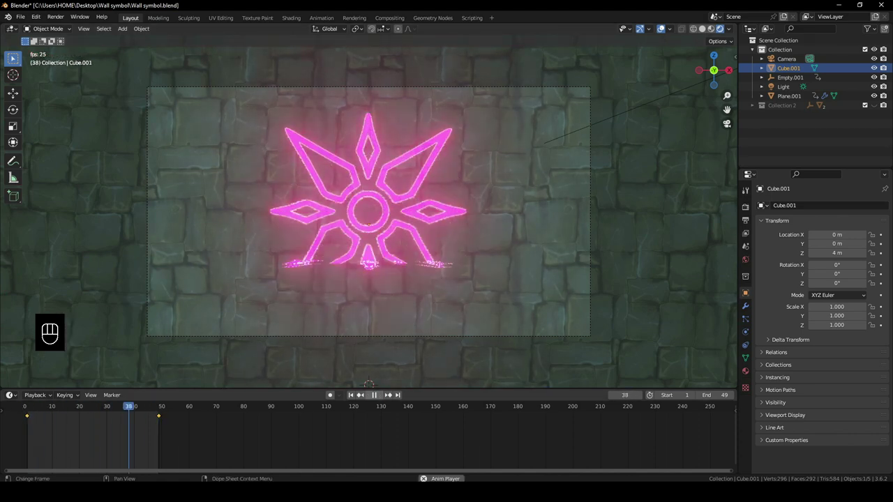
pyautogui.click(374, 395)
# At frame 21, select the symbol plane and set its Displace modifier strength to 0.3
pyautogui.moveTo(159, 407); pyautogui.dragTo(82, 407)
pyautogui.moveTo(348, 237); pyautogui.dragTo(300, 274, button='middle')
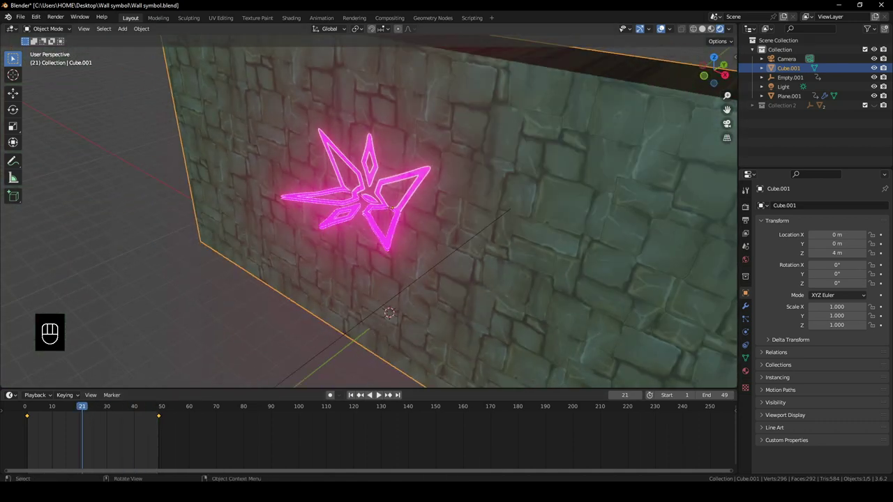
pyautogui.click(380, 209)
pyautogui.click(746, 306)
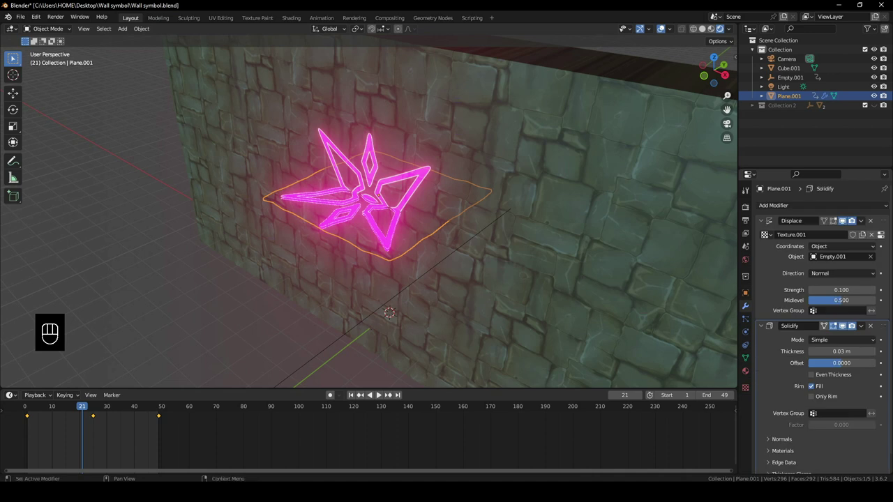
pyautogui.click(841, 290)
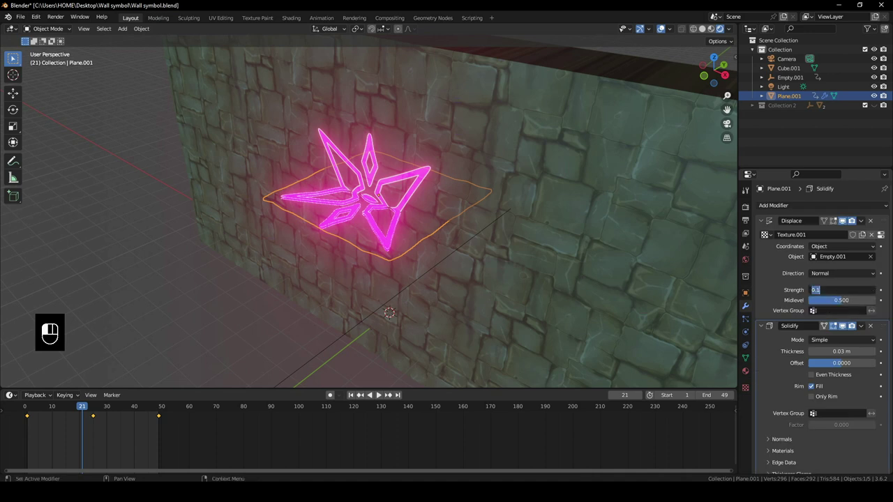
pyautogui.press('Return')
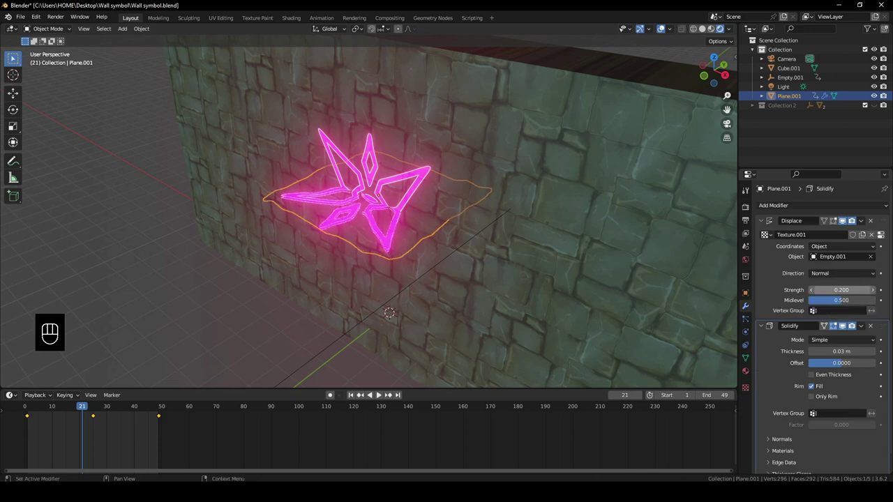
pyautogui.click(841, 290)
pyautogui.write('.3\\')
pyautogui.press('Return')
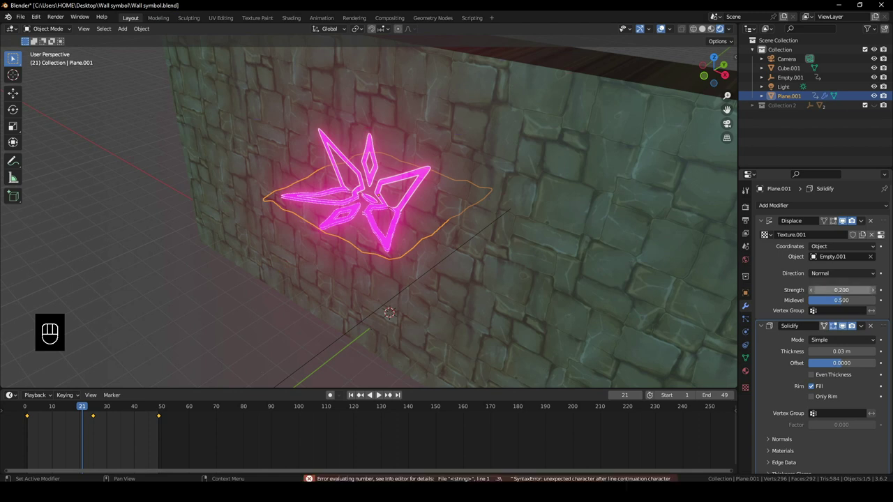
pyautogui.click(841, 289)
pyautogui.write('.3')
pyautogui.press('Return')
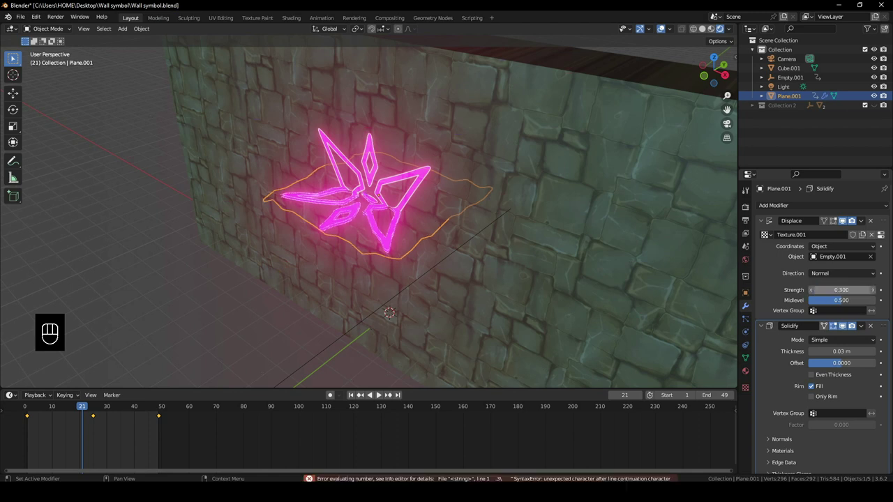
# Select the wall and replay the animation through the camera to check the stronger displacement of the symbol plane
pyautogui.press('KP_0')
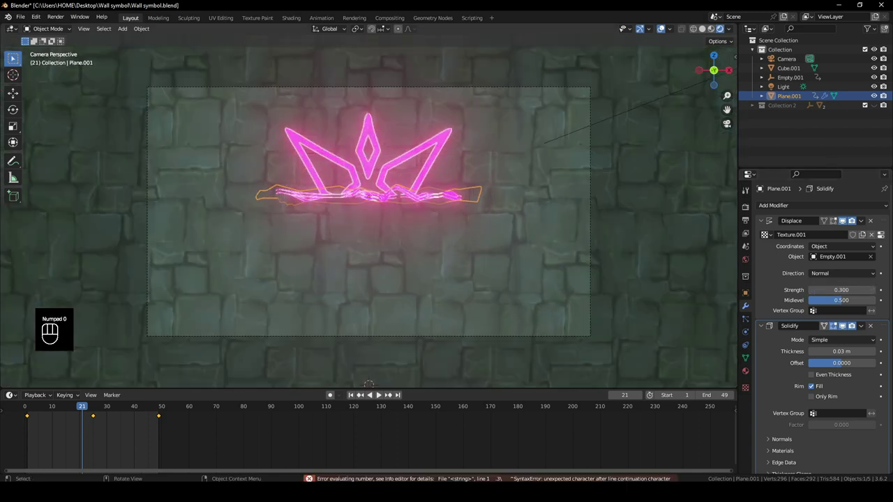
pyautogui.click(789, 68)
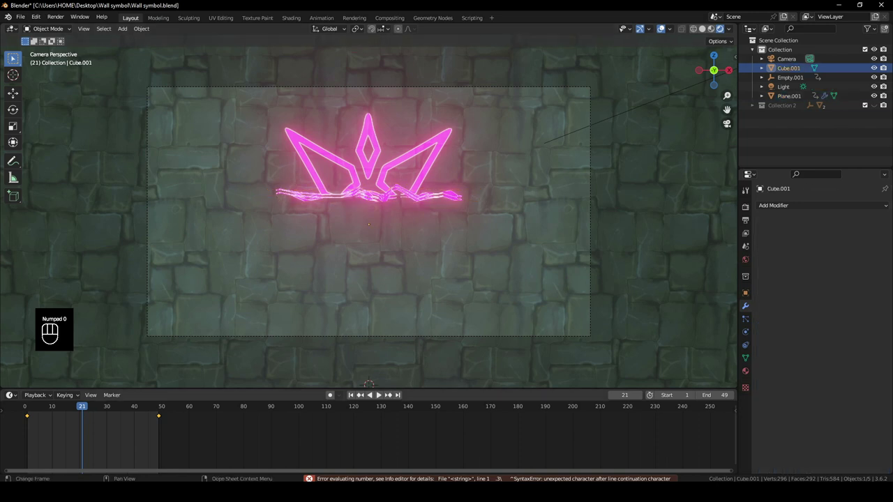
pyautogui.press('space')
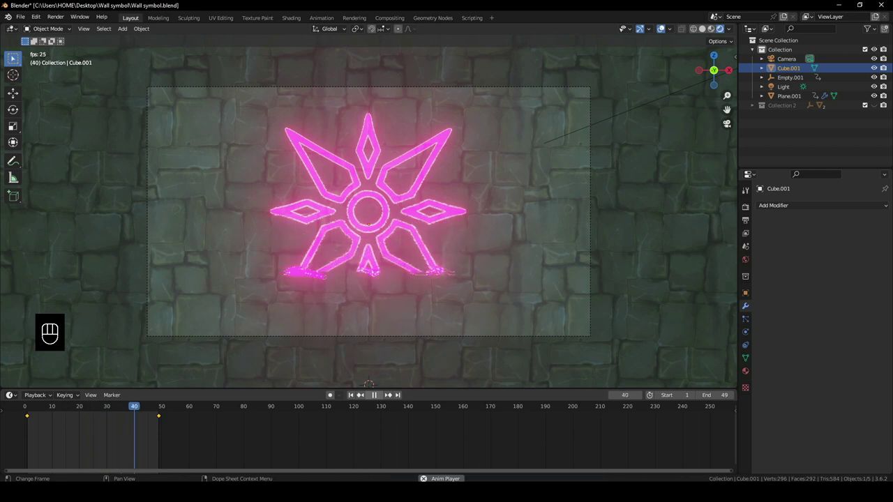
pyautogui.press('space')
pyautogui.press('space')
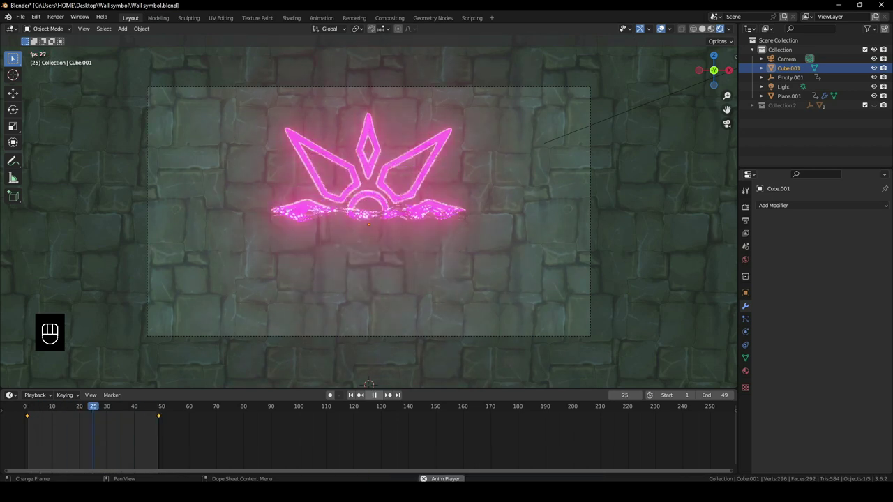